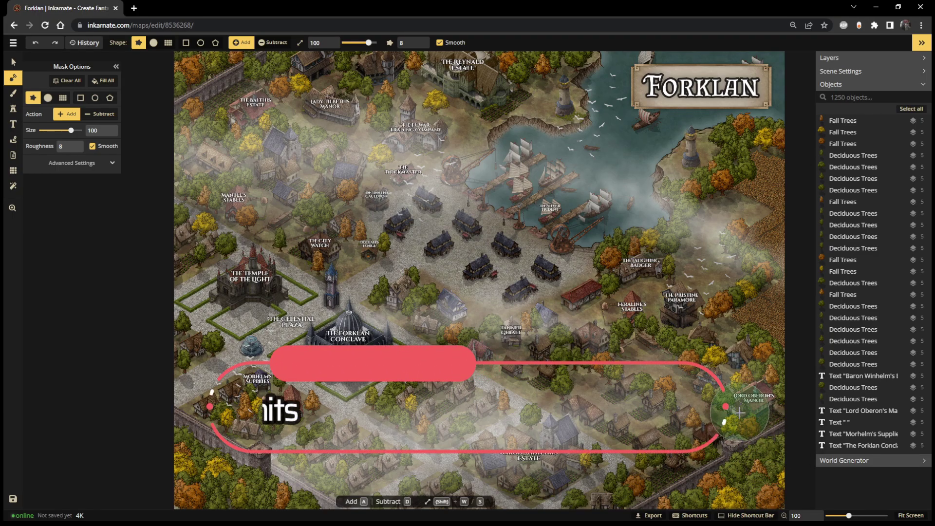
- Examine the houses around Lord Oberon's Manor and select the turreted Tudor house to check its stamp options
scroll(740, 411, "up", 5)
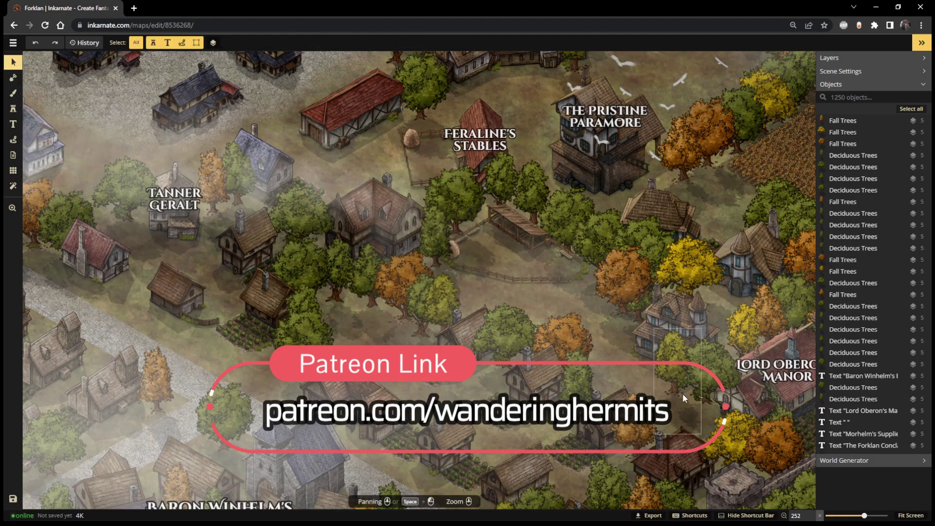
scroll(682, 389, "up", 3)
left_click_drag(677, 386, 428, 310)
scroll(472, 285, "up", 6)
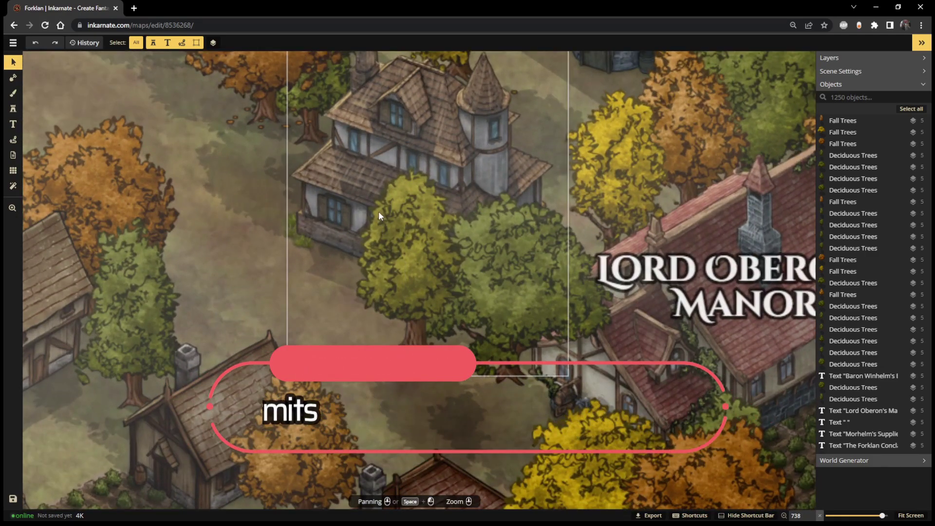
scroll(378, 211, "down", 3)
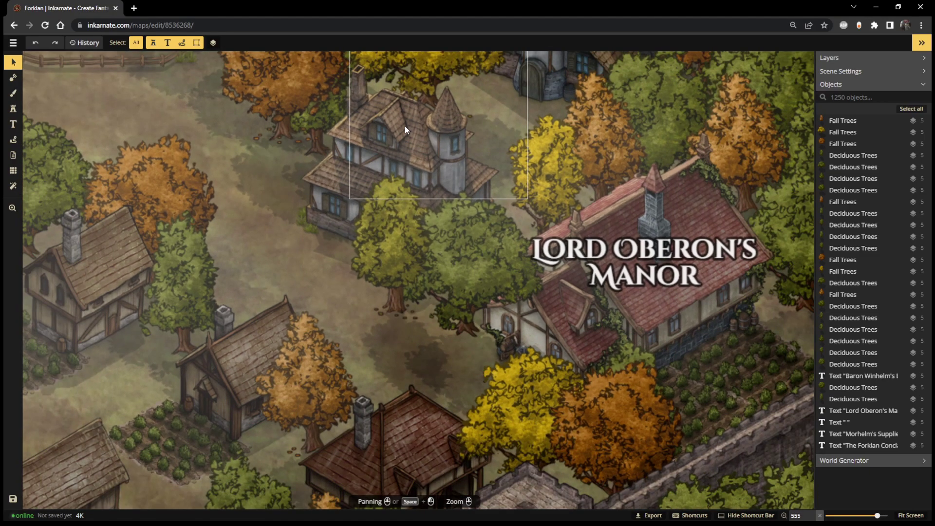
left_click(405, 129)
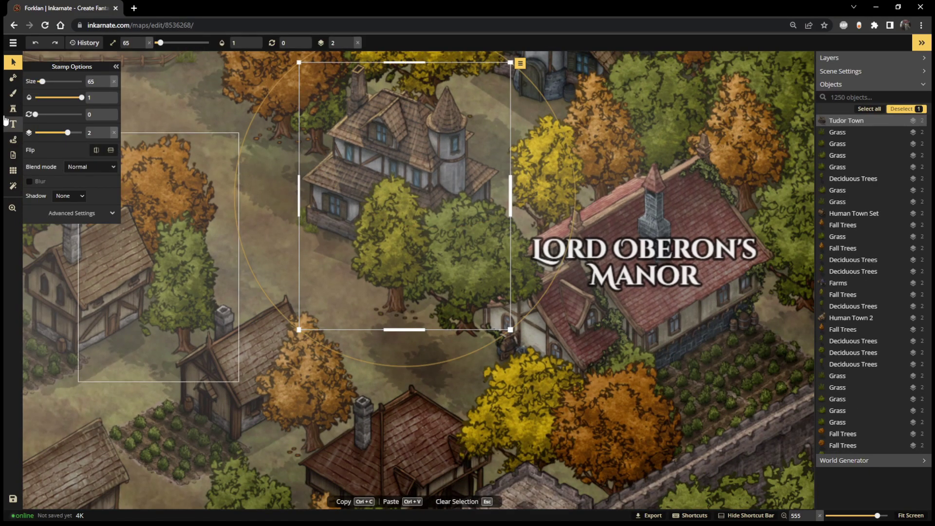
left_click(14, 109)
left_click(338, 163)
left_click(14, 62)
left_click(402, 142)
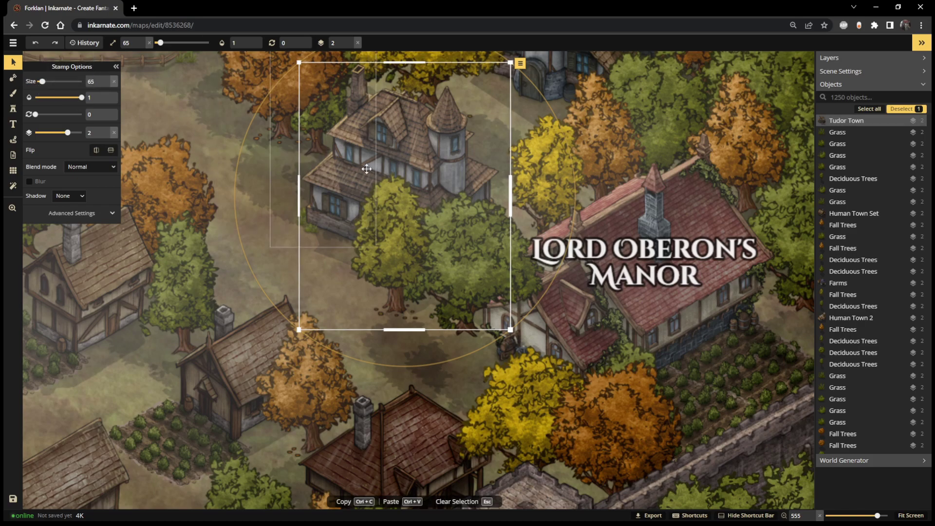
- Choose the robed clergy stamp from the Humanoids (HD) catalog and place one on the ground in front of the Tudor house
left_click(13, 111)
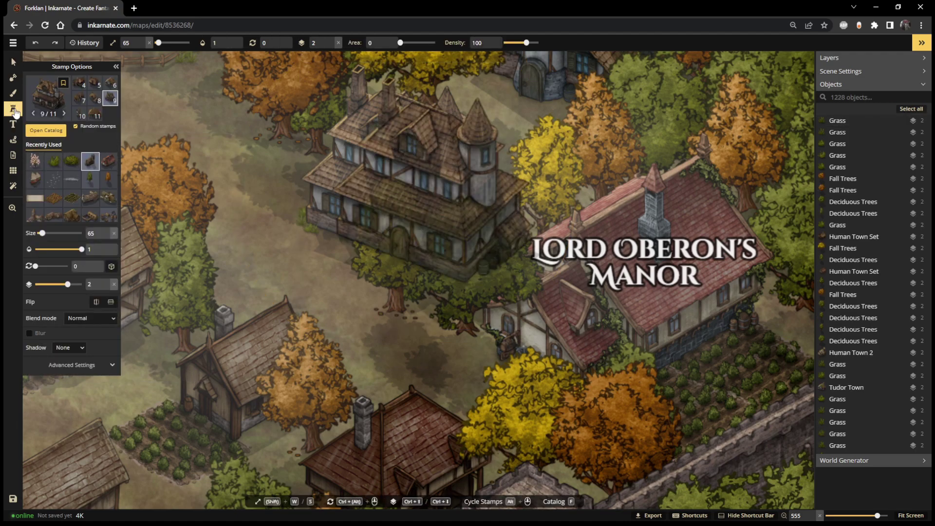
left_click(41, 131)
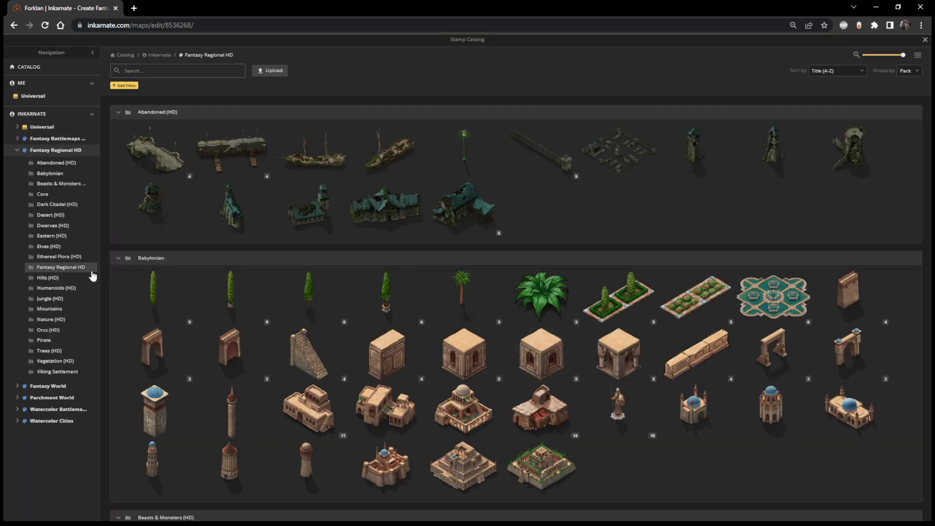
left_click(51, 330)
left_click(51, 288)
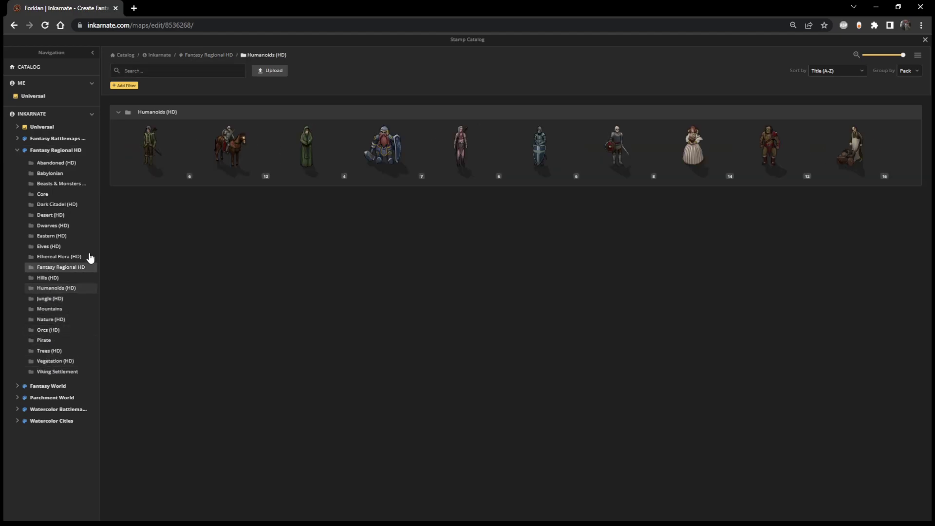
left_click(306, 152)
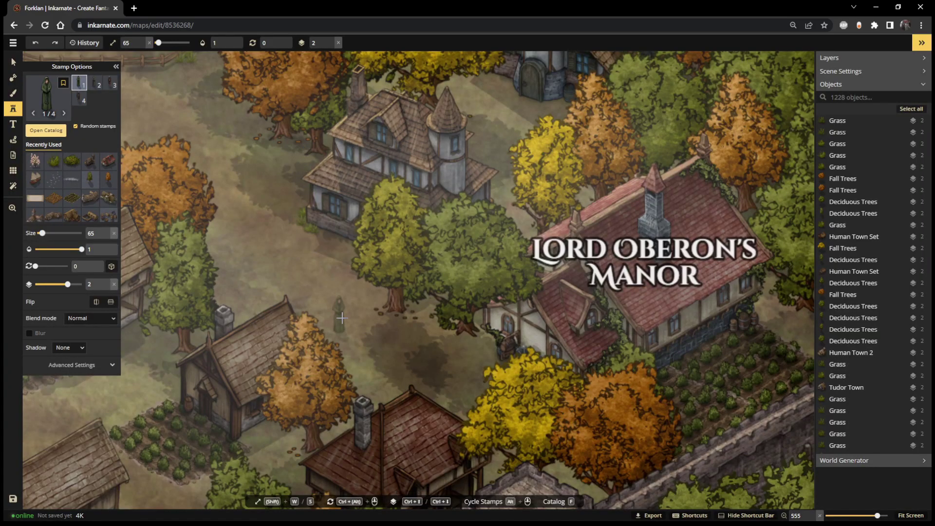
left_click(378, 336)
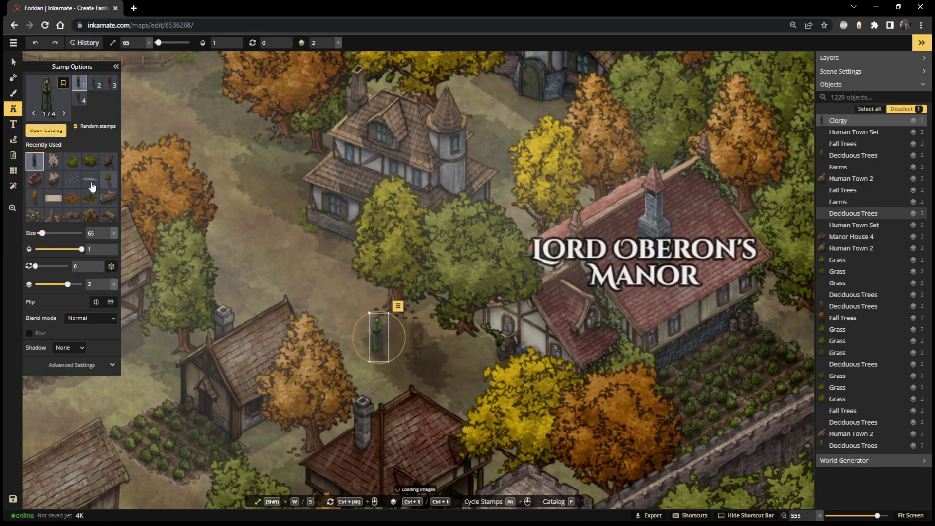
- Move the clergy figure to the open ground beside the Tudor house and reduce its size to about 47
left_click(17, 64)
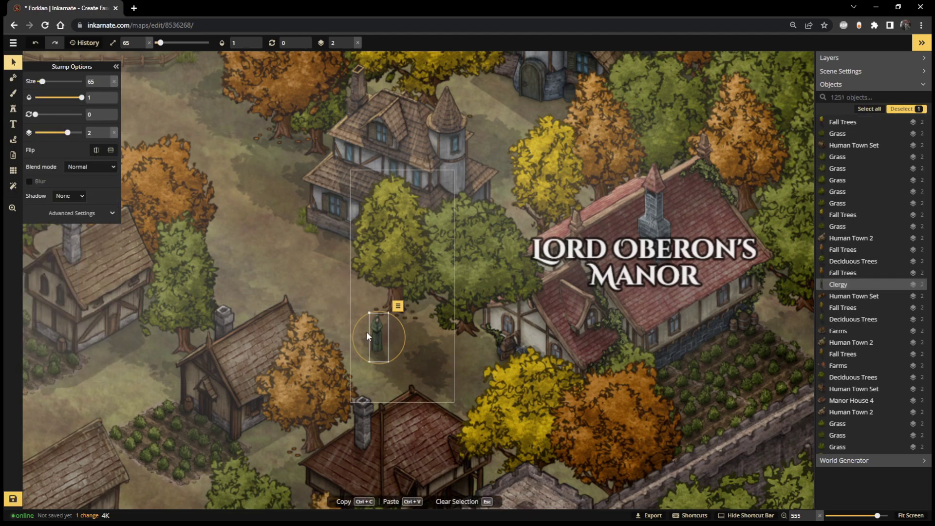
left_click_drag(387, 332, 273, 264)
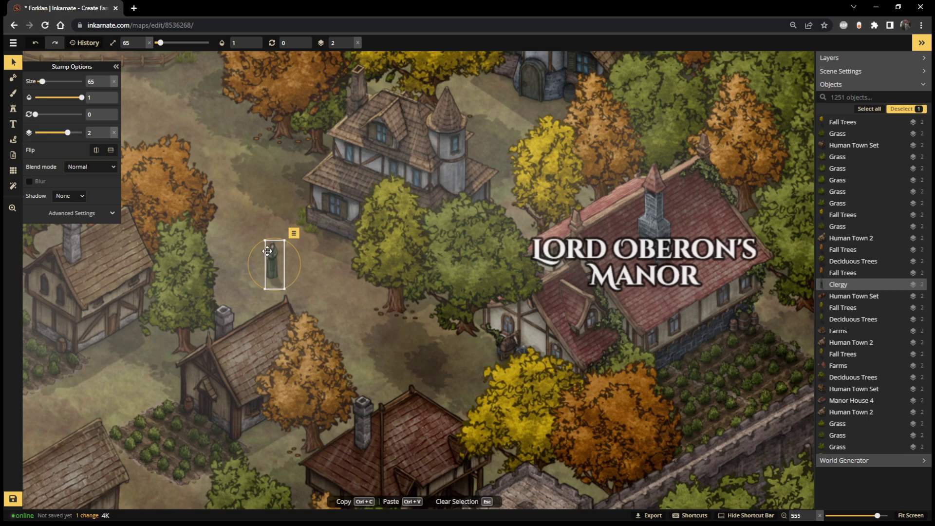
scroll(273, 264, "down", 5)
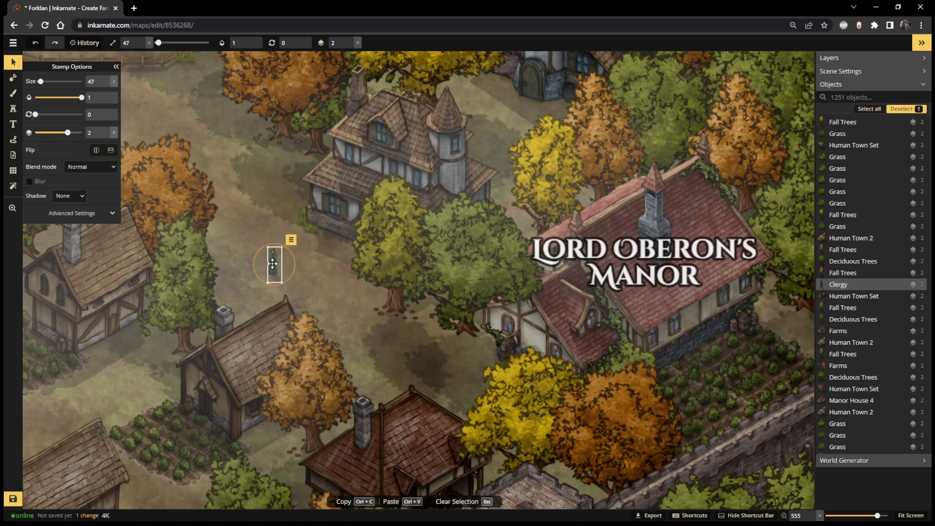
left_click_drag(275, 261, 298, 271)
scroll(278, 276, "down", 1)
left_click(322, 283)
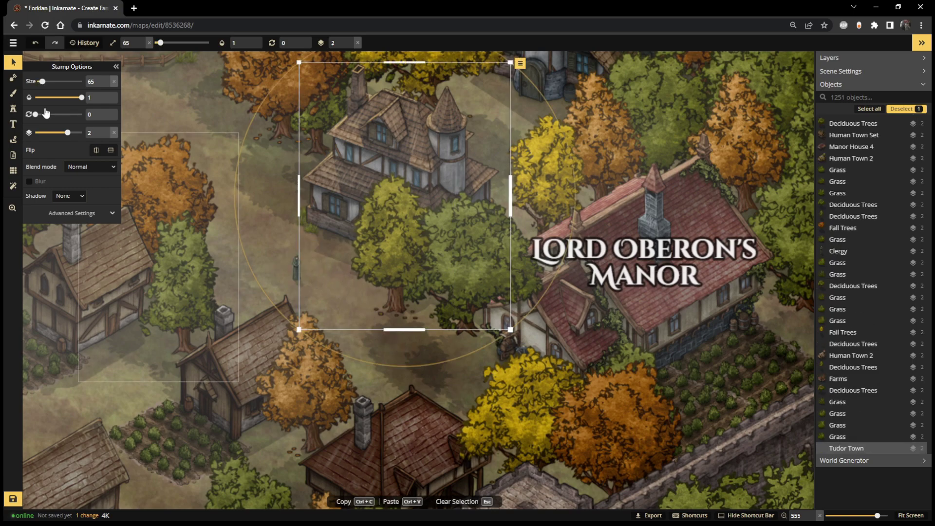
- Place four more clergy figures at size 45 around the first one beside the Tudor house
left_click(18, 108)
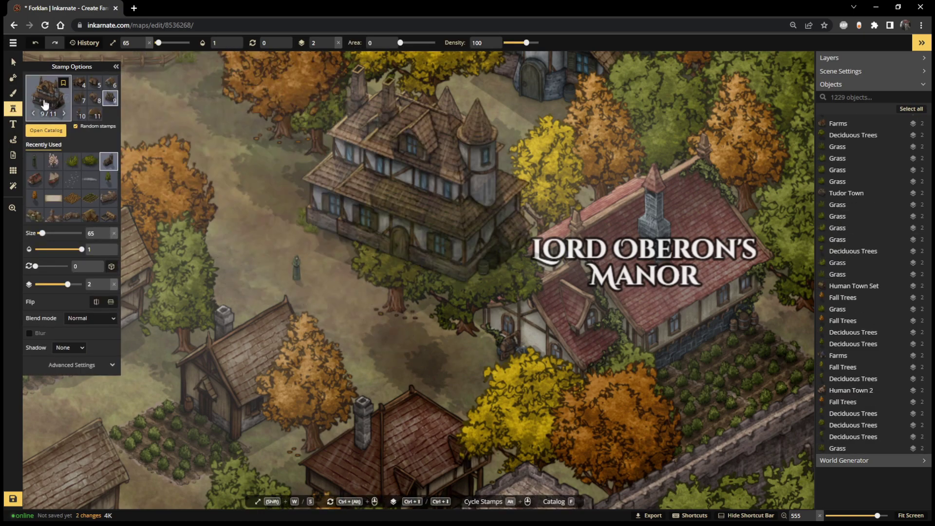
left_click(41, 161)
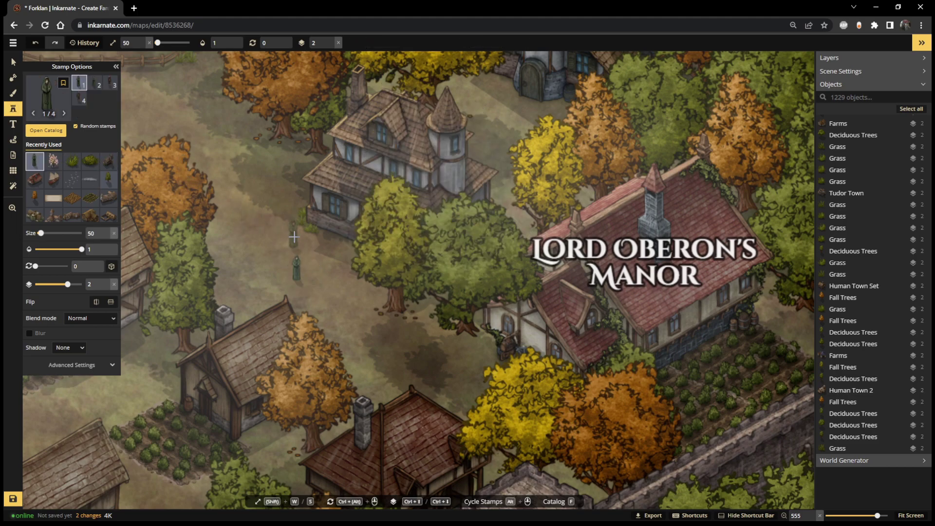
left_click(313, 283)
left_click(318, 305)
left_click(278, 302)
left_click(269, 256)
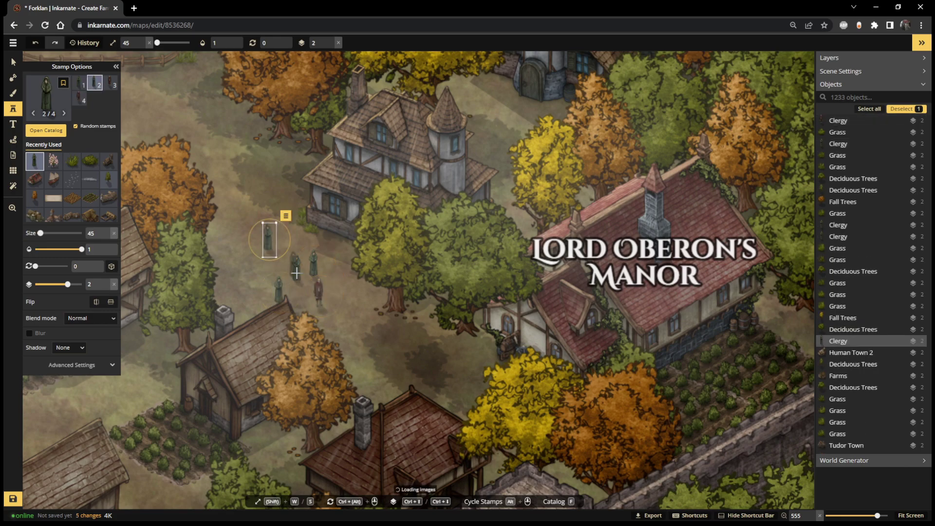
left_click(295, 266)
scroll(295, 266, "up", 5)
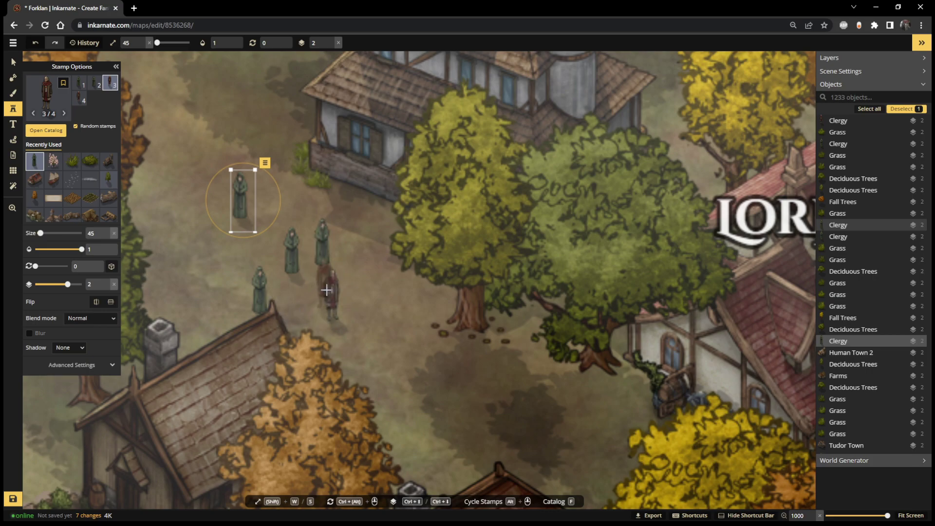
scroll(331, 232, "down", 10)
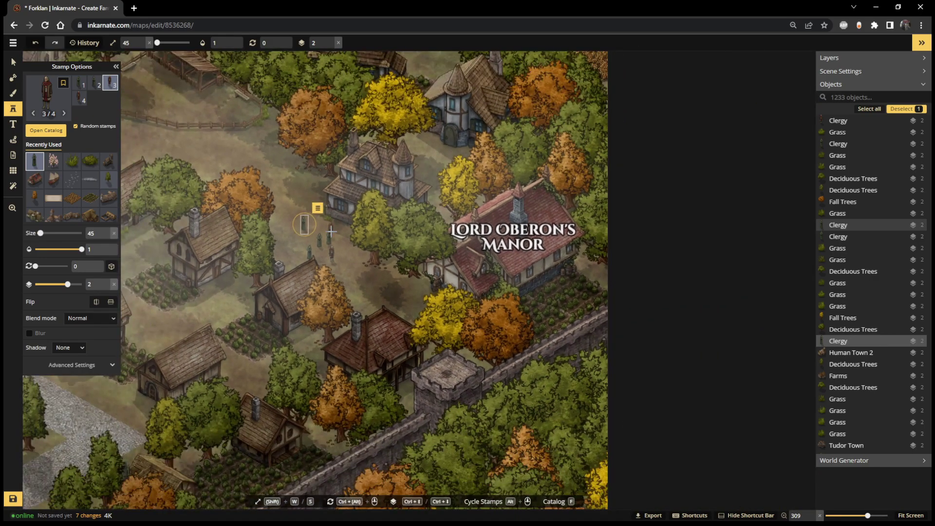
- Undo all the clergy stamp placements and edits near Lord Oberon's Manor
key("ctrl+z")
key("ctrl+z")
key("ctrl+z")
key("ctrl+z")
key("ctrl+z")
key("ctrl+z")
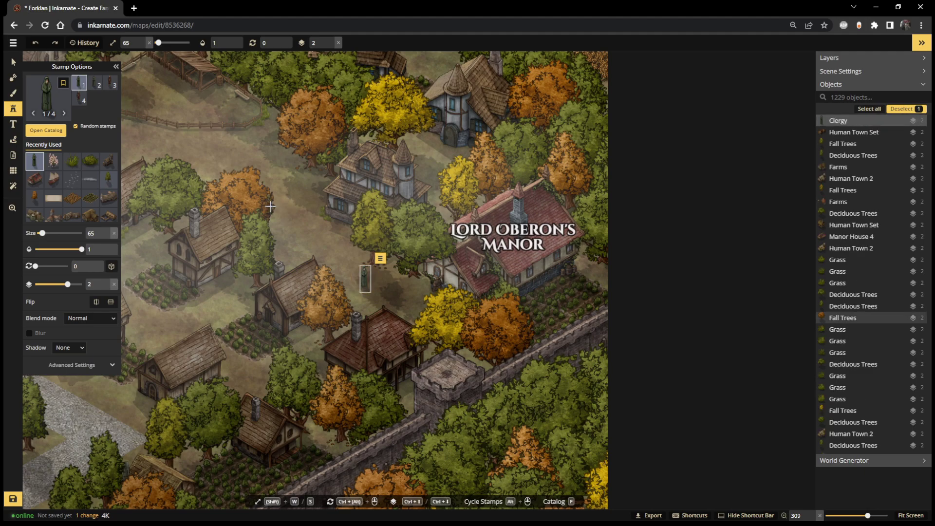
key("ctrl+z")
scroll(270, 210, "down", 4)
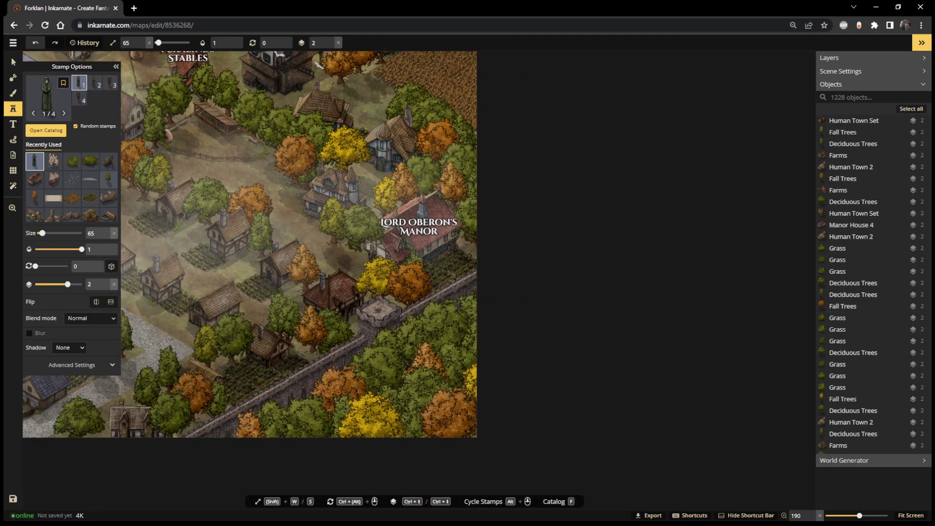
left_click(910, 515)
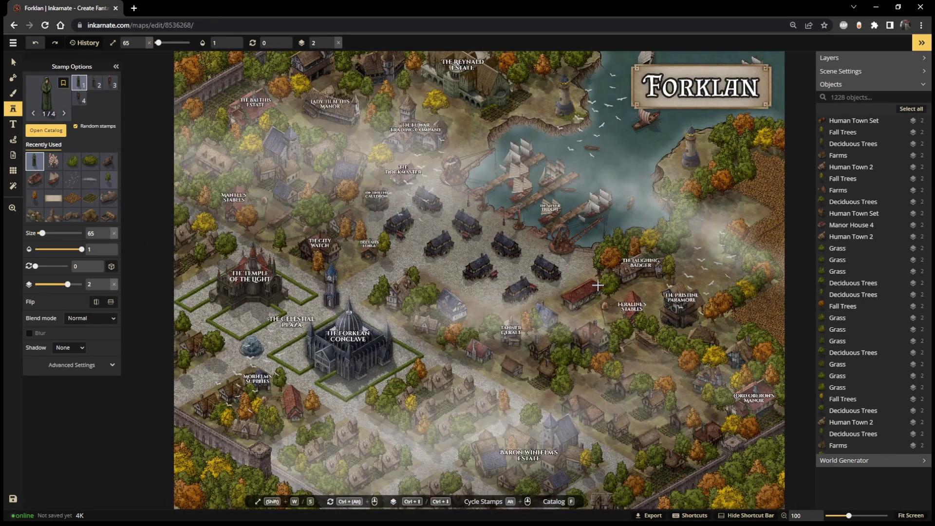
scroll(597, 286, "up", 8)
scroll(617, 325, "up", 5)
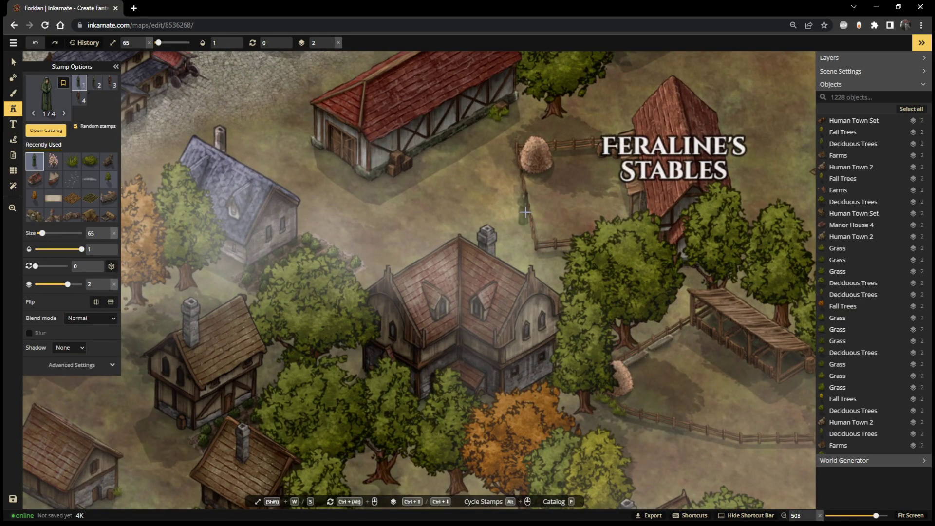
scroll(525, 212, "down", 1)
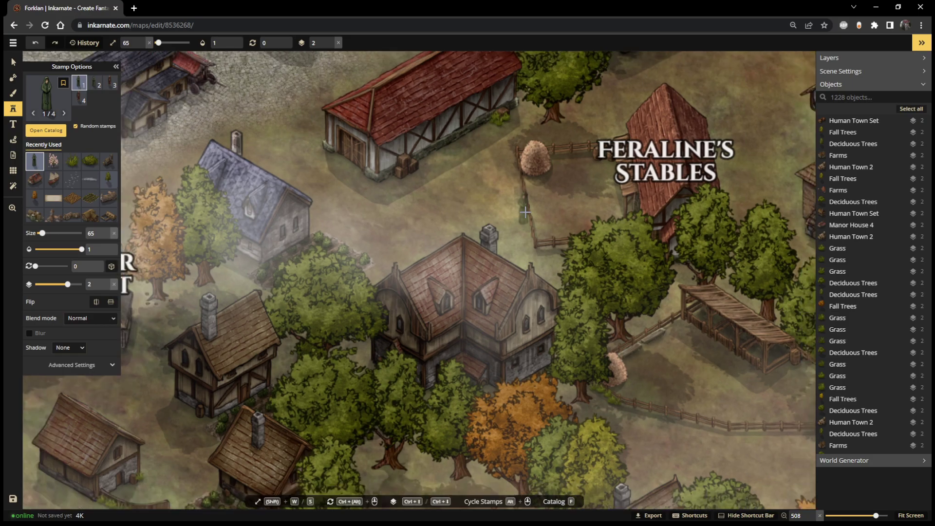
- Start a new map from a region and frame an area about 1133 by 909 around Feraline's Stables and The Pristine Paramore
left_click(910, 515)
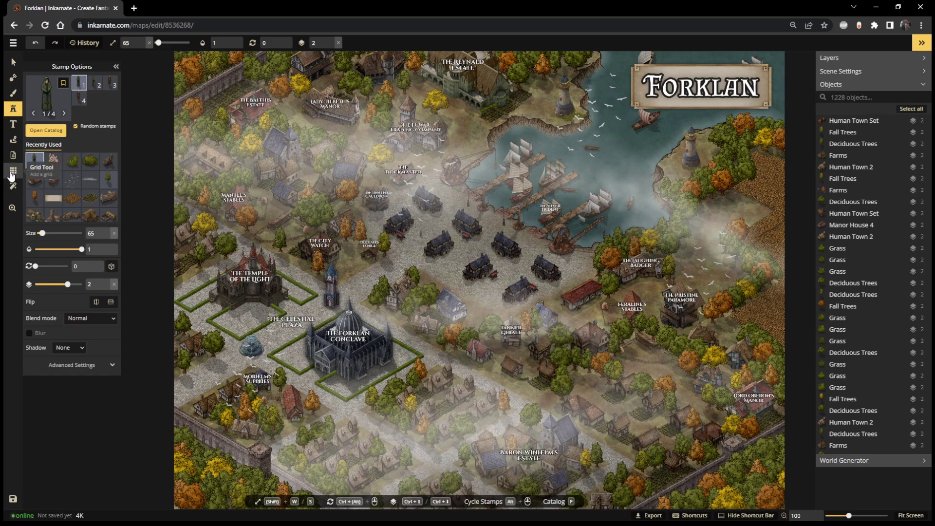
left_click(12, 171)
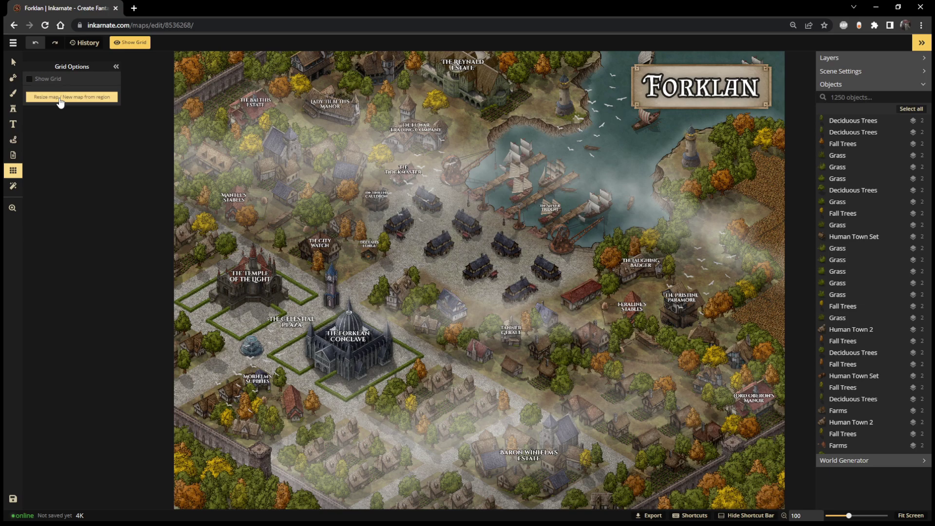
left_click(61, 98)
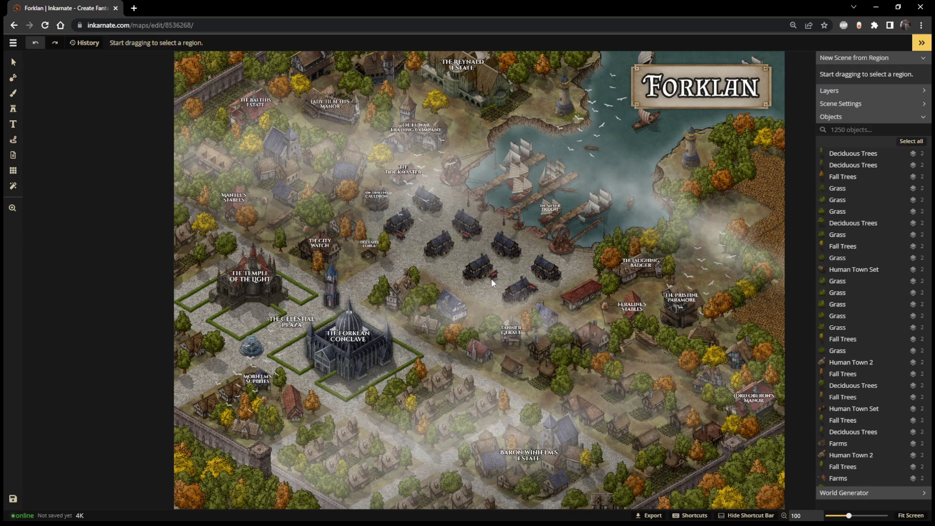
left_click_drag(524, 252, 692, 387)
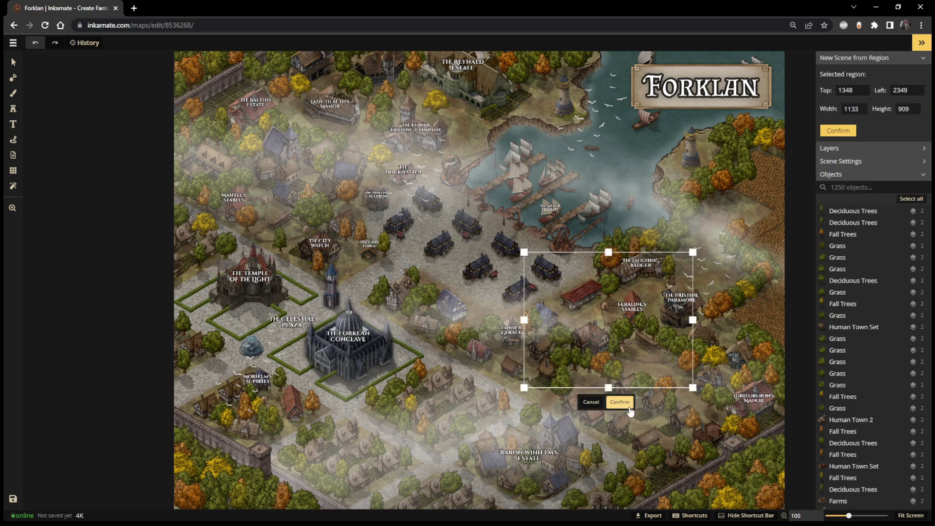
left_click_drag(577, 327, 616, 307)
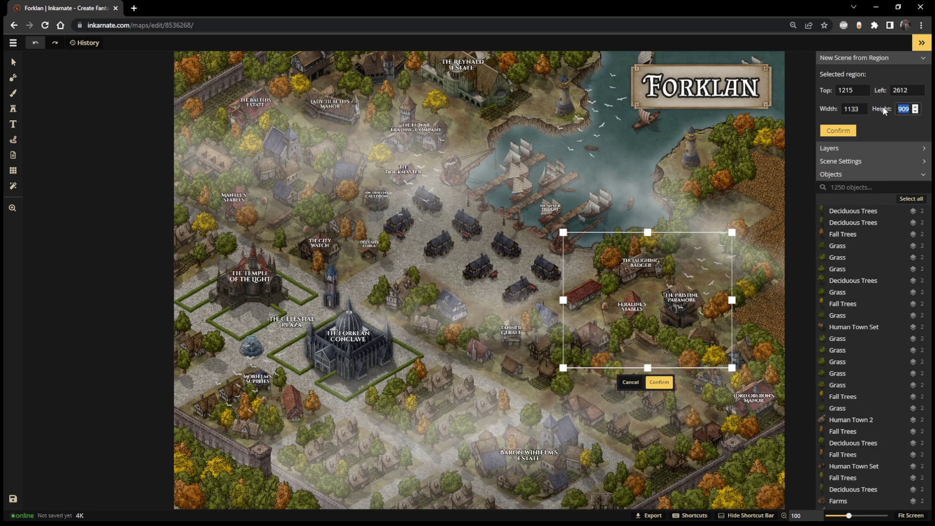
- Set the selected region's height and width to 1000 each
type("1000")
double_click(854, 108)
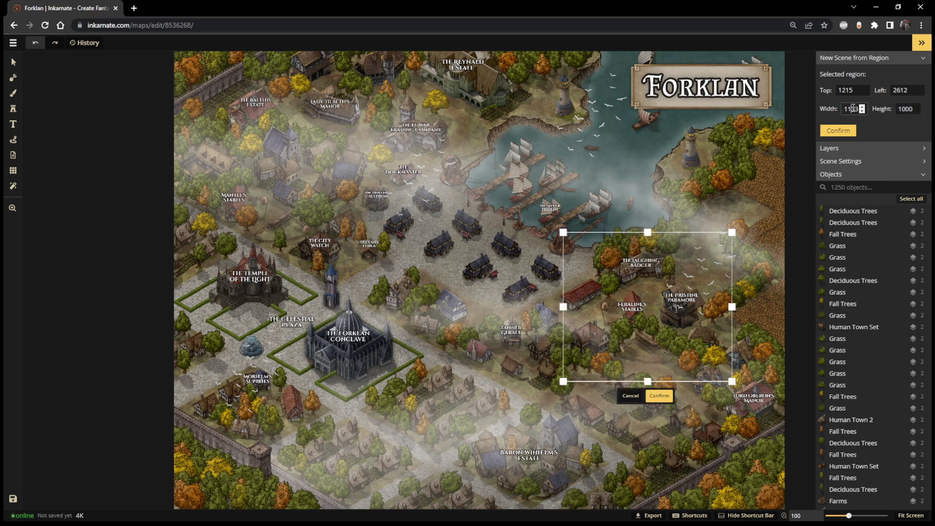
type("1000")
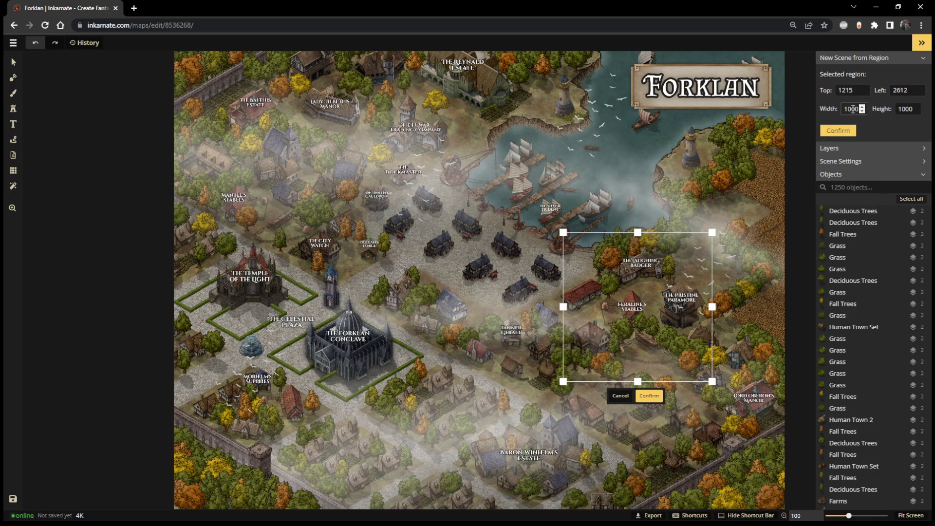
- Set the selected region to 500 wide by 500 high and move it over The Laughing Badger and Feraline's Stables
type("52")
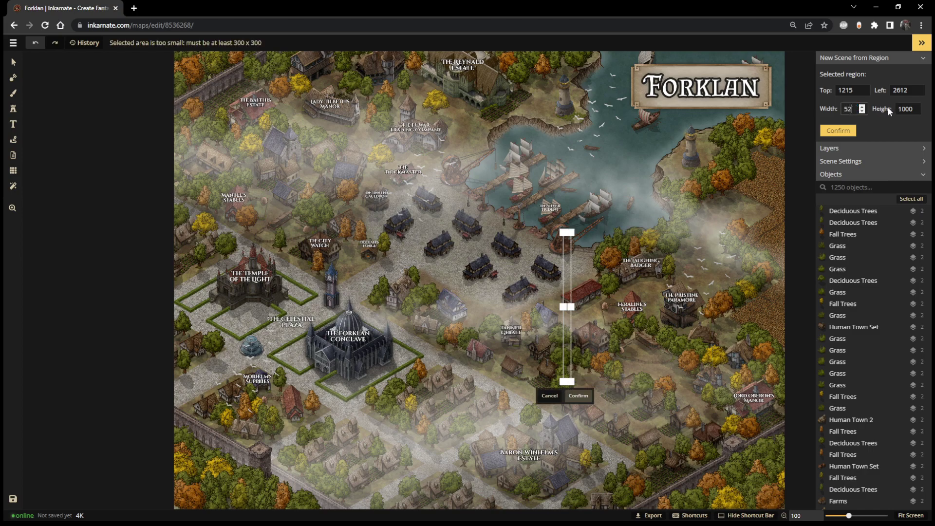
type("0")
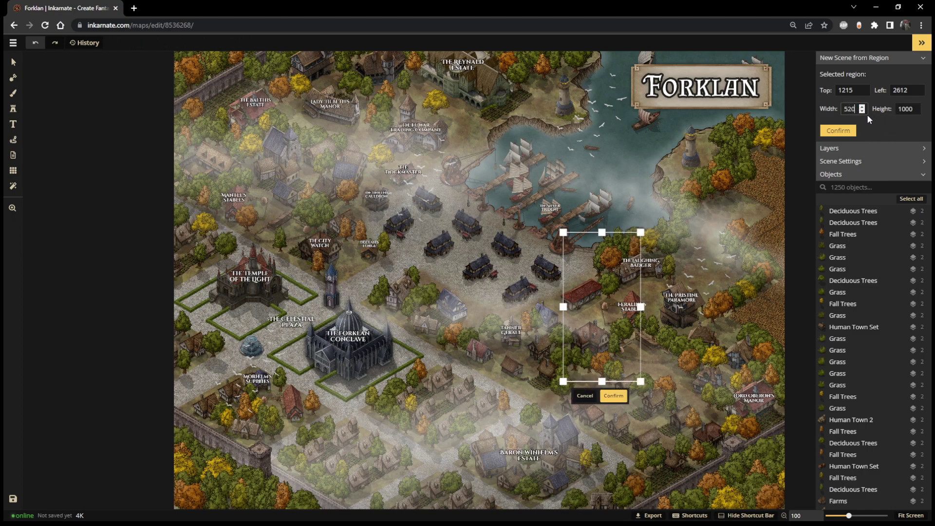
key("BackSpace")
key("BackSpace")
type("00")
double_click(904, 109)
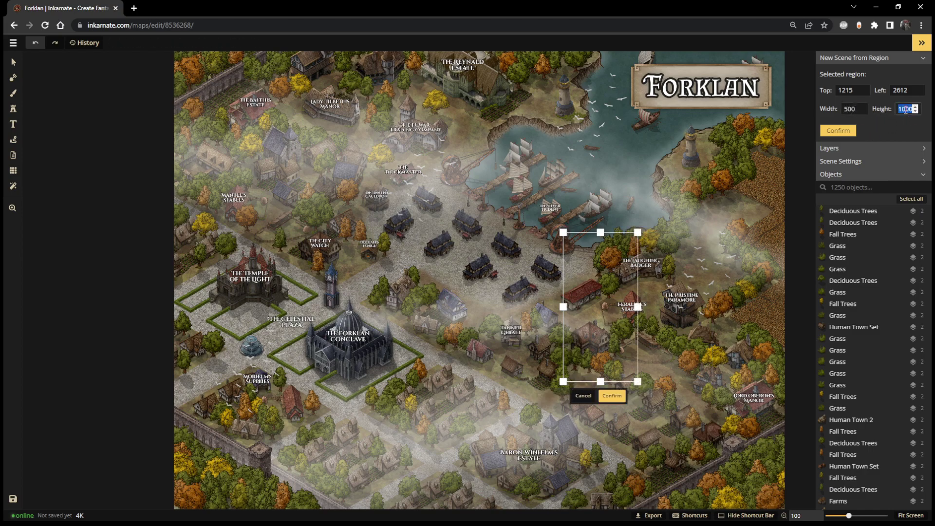
type("500")
left_click_drag(602, 275, 644, 293)
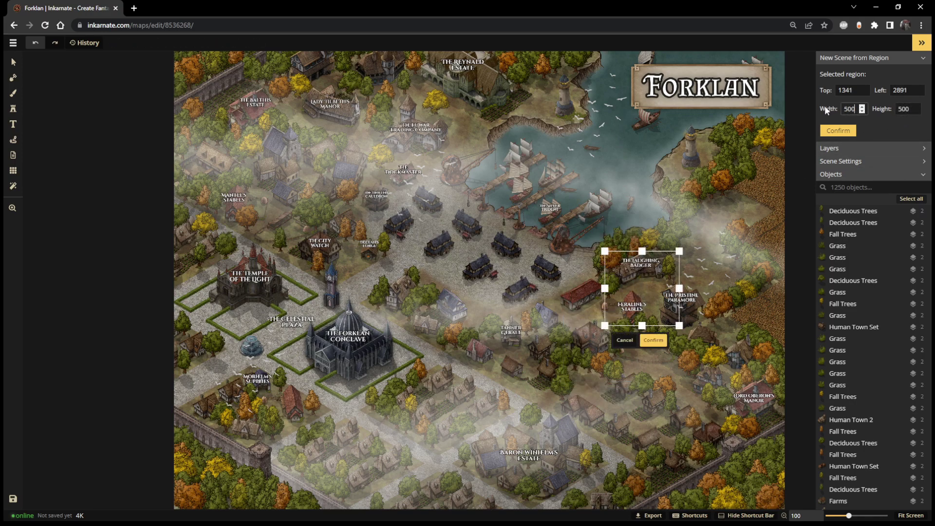
- Set the selected region to 750 by 750 and move it over The Laughing Badger, Feraline's Stables and The Pristine Paramore
double_click(849, 108)
type("750")
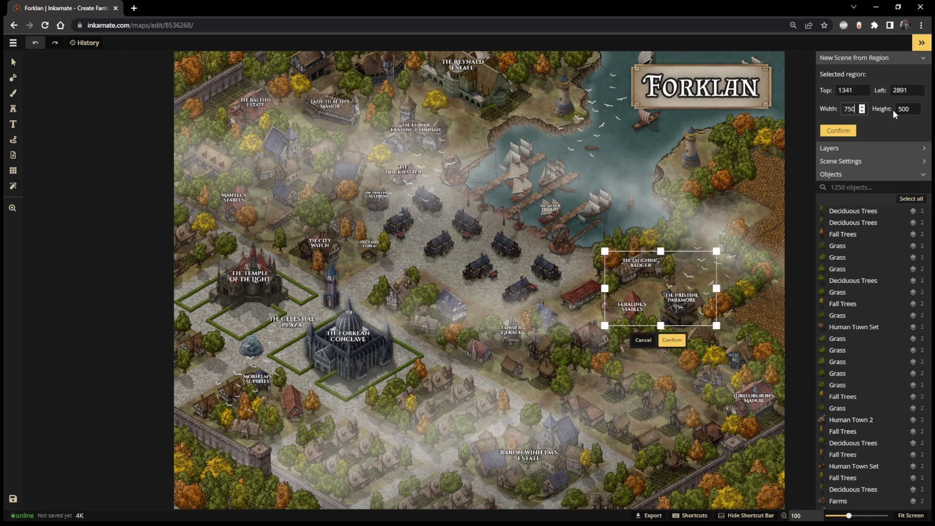
double_click(897, 108)
type("750")
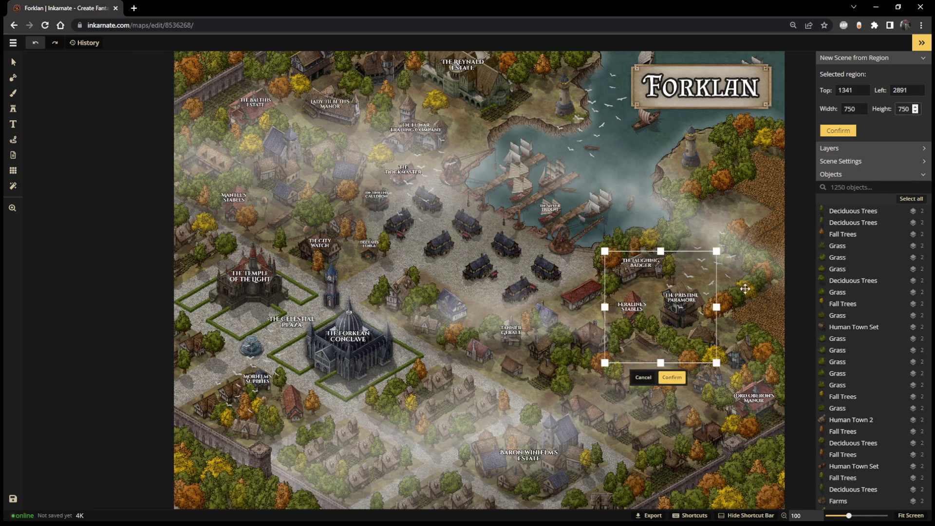
left_click_drag(680, 331, 672, 314)
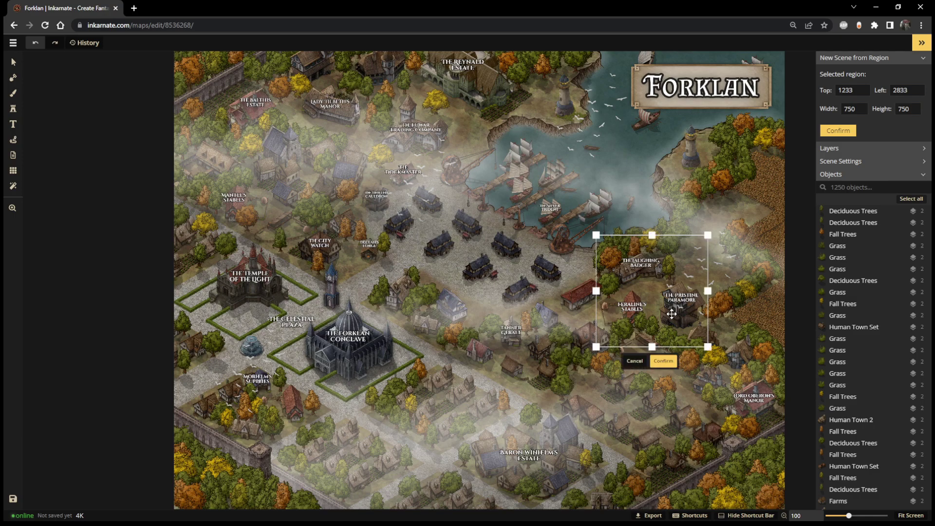
- Confirm the region and save and proceed to the new map, removing all objects outside the selected region
left_click(852, 135)
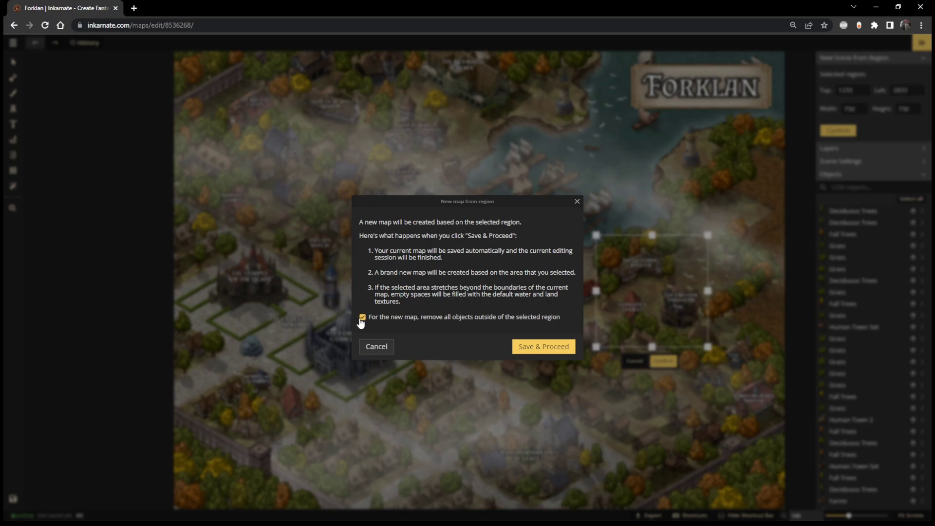
left_click(537, 352)
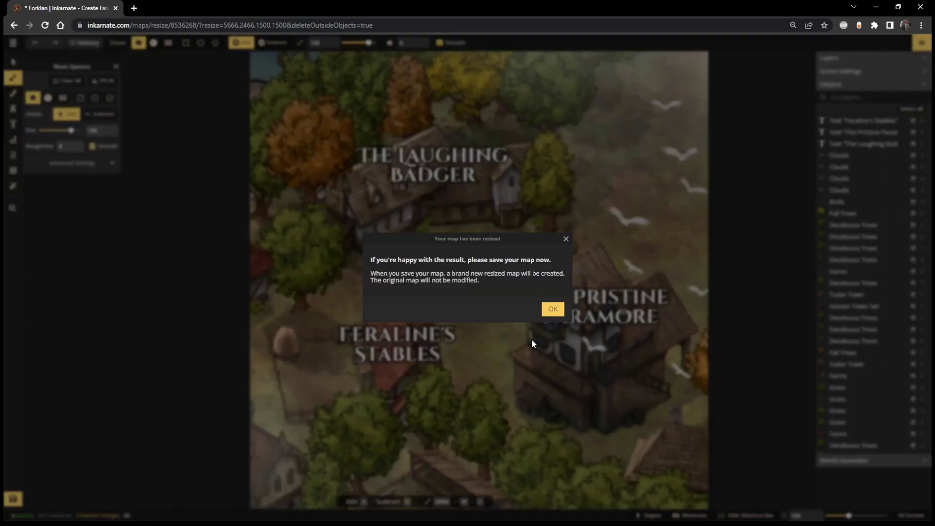
left_click(552, 309)
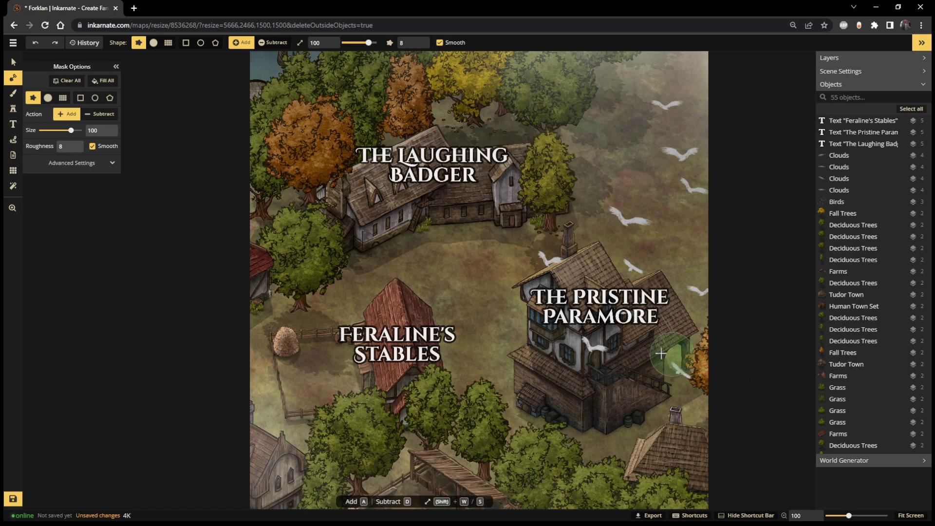
- Delete the Birds stamp and all four Clouds stamps from the new map
key("v")
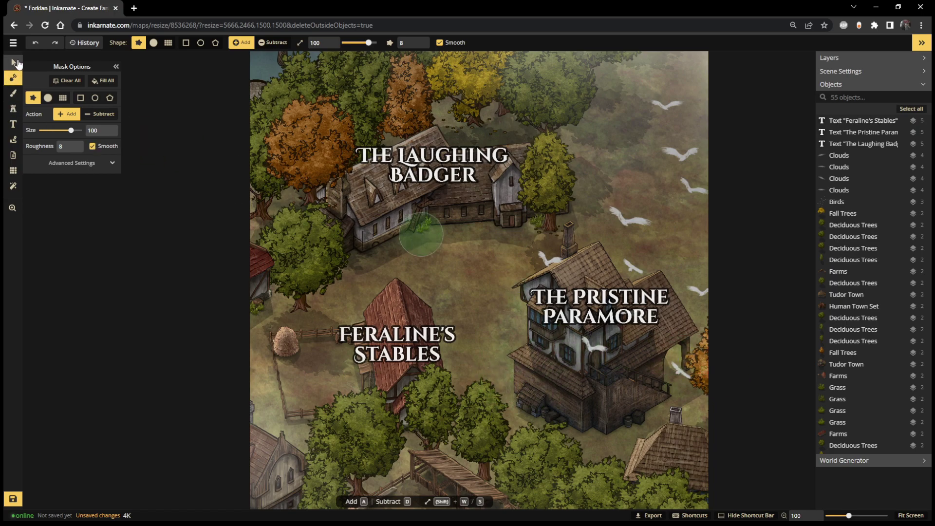
left_click(682, 186)
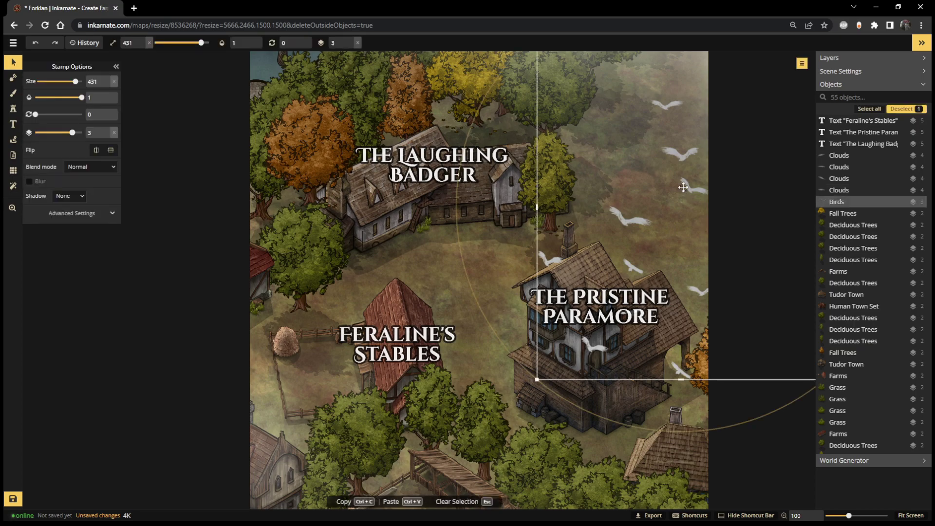
key("Delete")
left_click(838, 157)
key("Delete")
left_click(837, 161)
key("Delete")
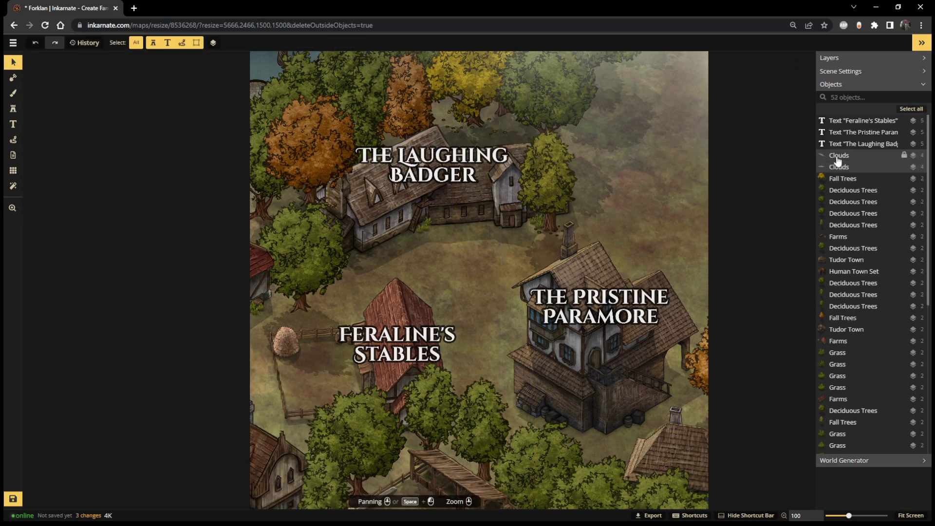
left_click(838, 160)
key("Delete")
left_click(839, 157)
key("Delete")
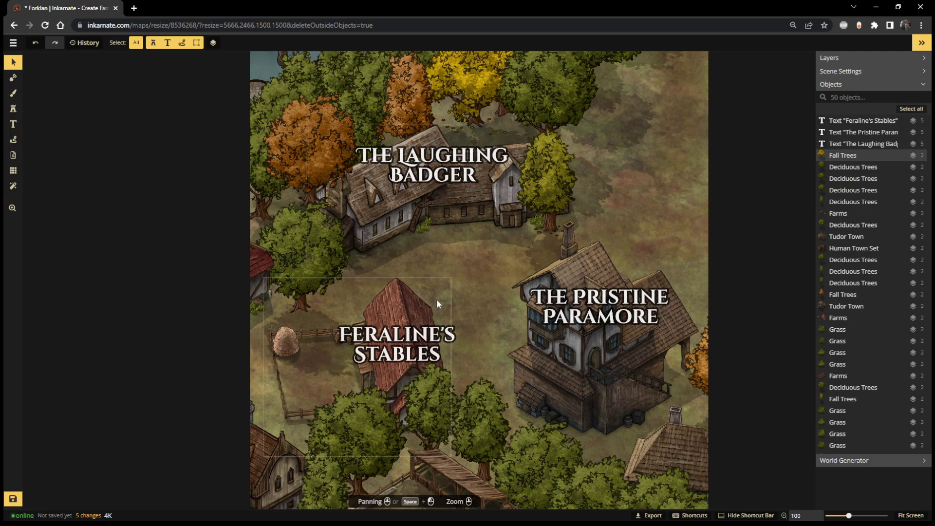
- Choose the archer stamp from the Humanoids (HD) collection of Fantasy Regional HD
left_click(18, 107)
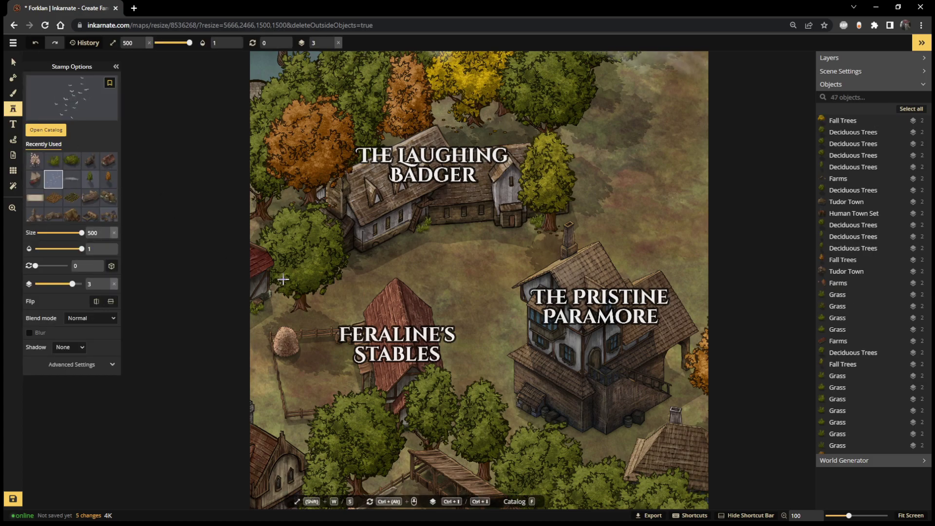
scroll(394, 275, "up", 2)
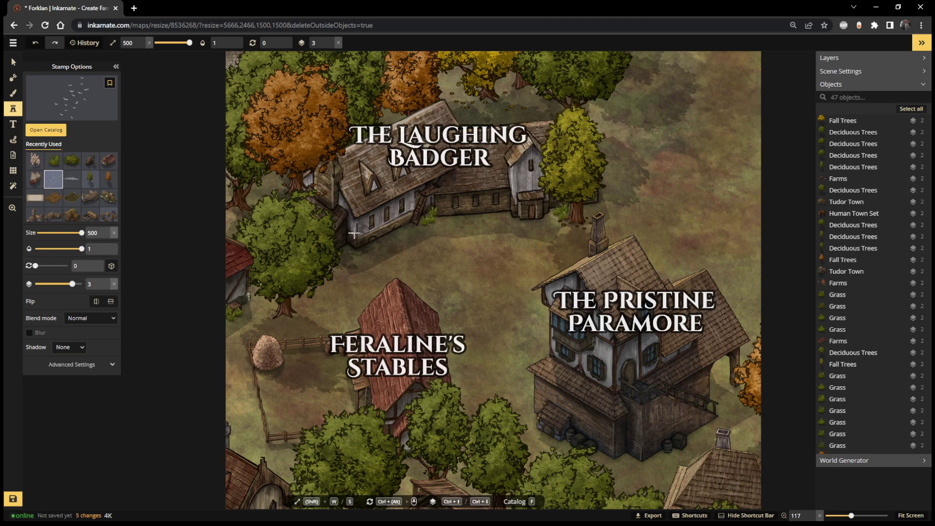
scroll(538, 255, "up", 4)
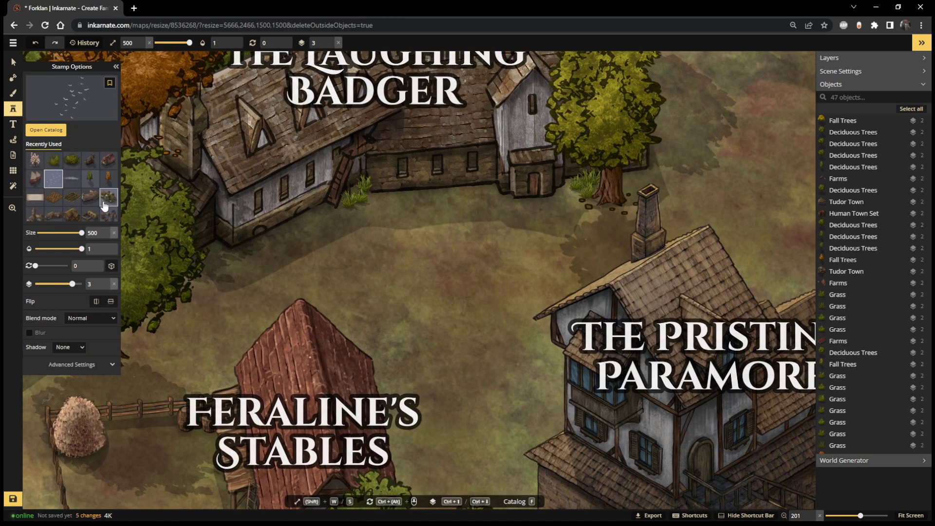
left_click(35, 132)
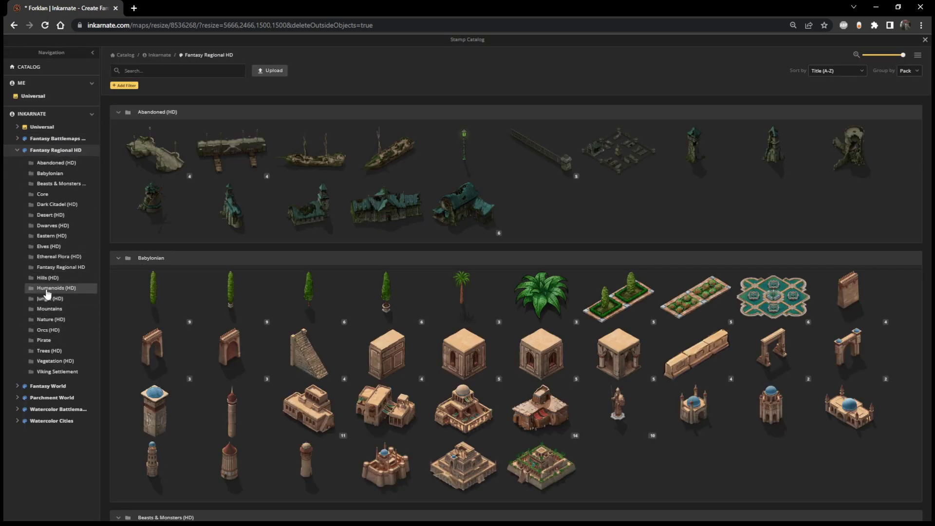
left_click(47, 288)
left_click(167, 168)
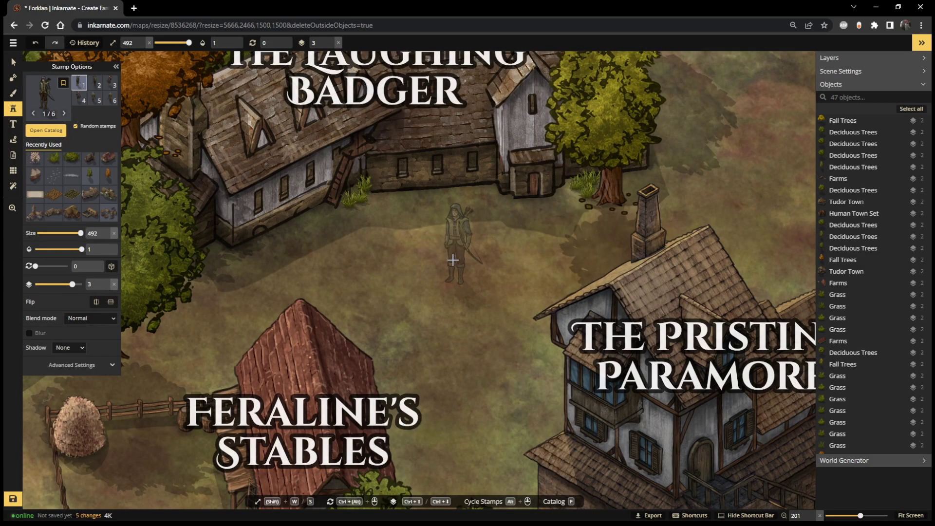
- Reduce the archer stamp to size 180 and place one in the clearing between The Laughing Badger and Feraline's Stables
key("s")
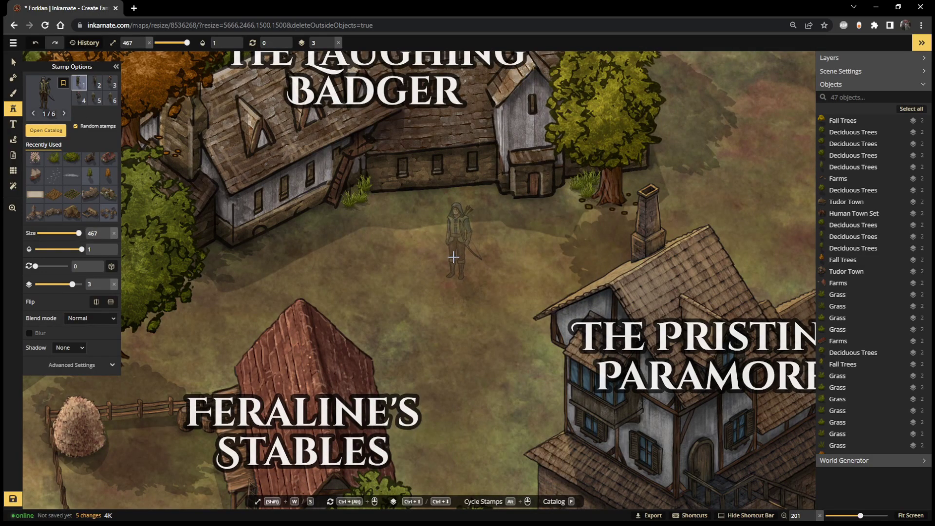
key("s")
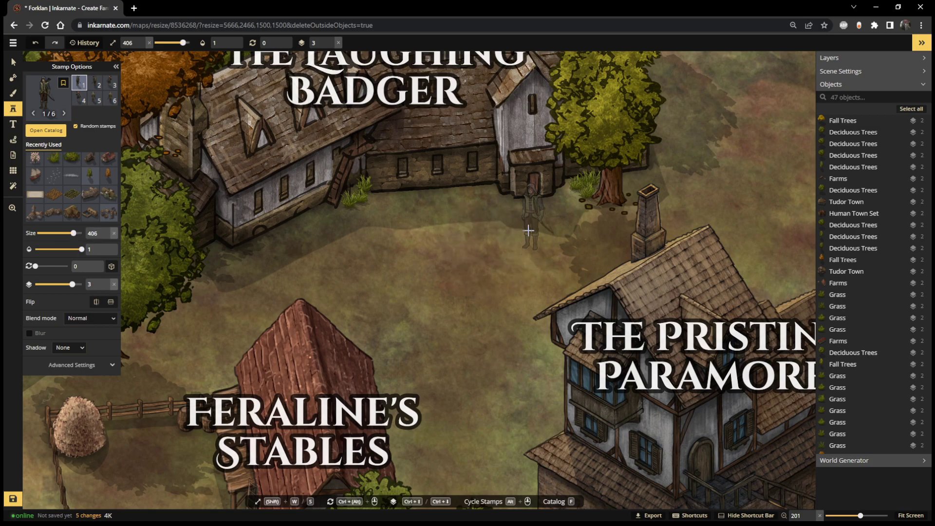
key("s")
key("s")
key("s")
key("s")
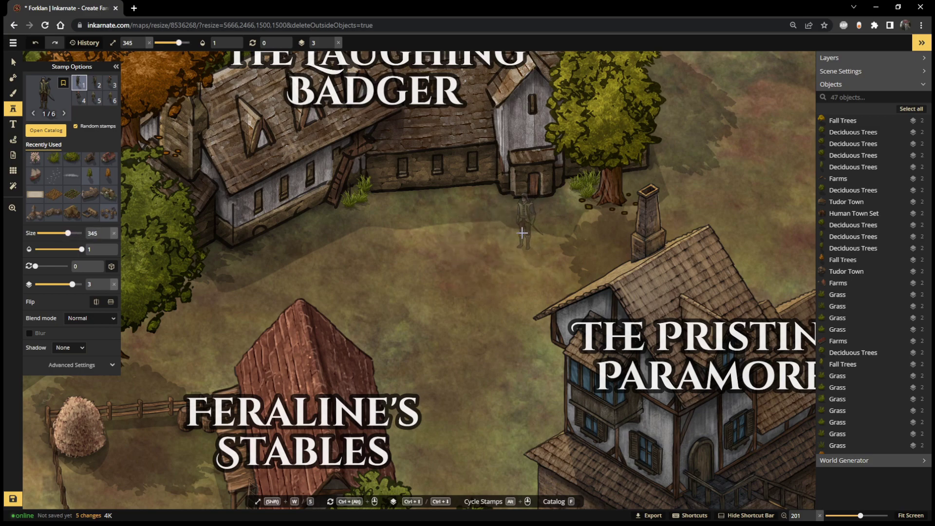
key("s")
key("s")
key("s")
key("s")
key("s")
key("s")
key("s")
key("s")
key("s")
key("s")
key("s")
key("s")
key("s")
key("s")
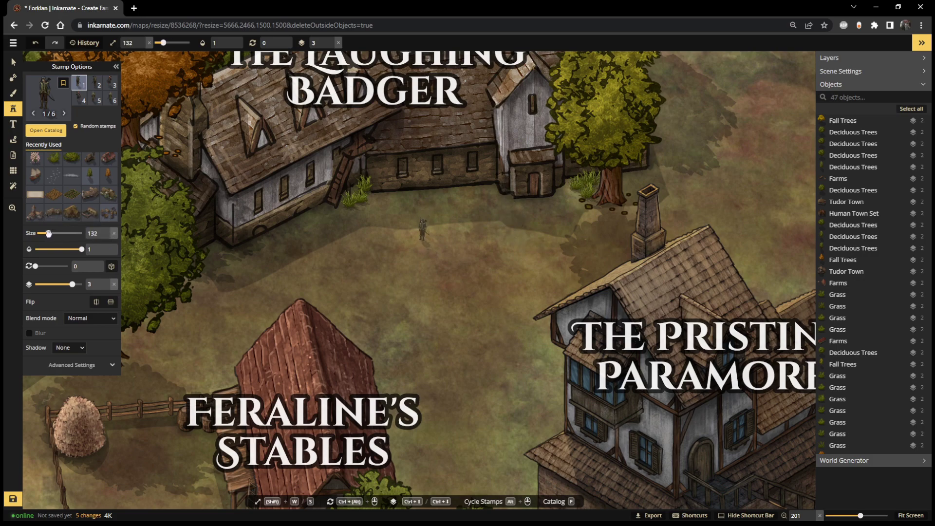
left_click_drag(51, 233, 54, 237)
key("s")
key("s")
key("s")
key("s")
key("w")
key("w")
key("w")
key("w")
left_click(453, 237)
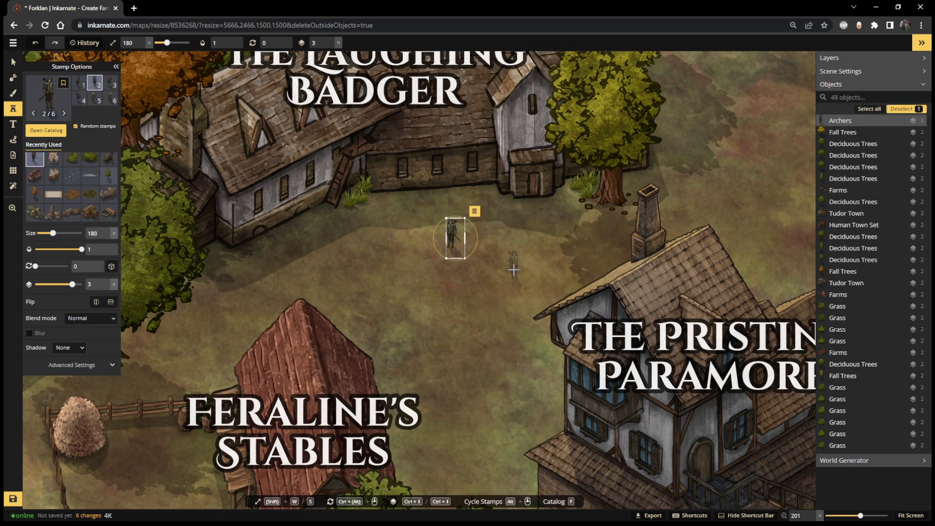
- Place two more archers in different variants, one on each side of the first archer
scroll(486, 246, "down", 1, "alt")
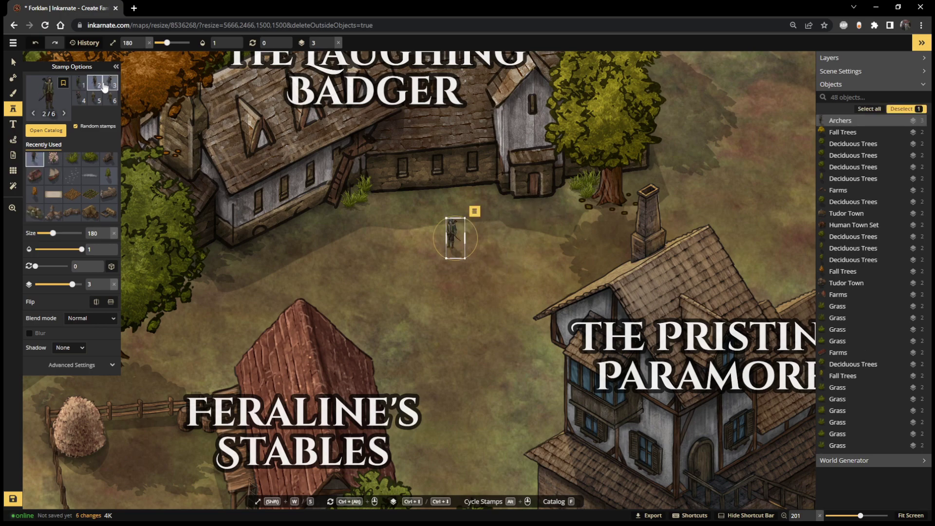
left_click(488, 237)
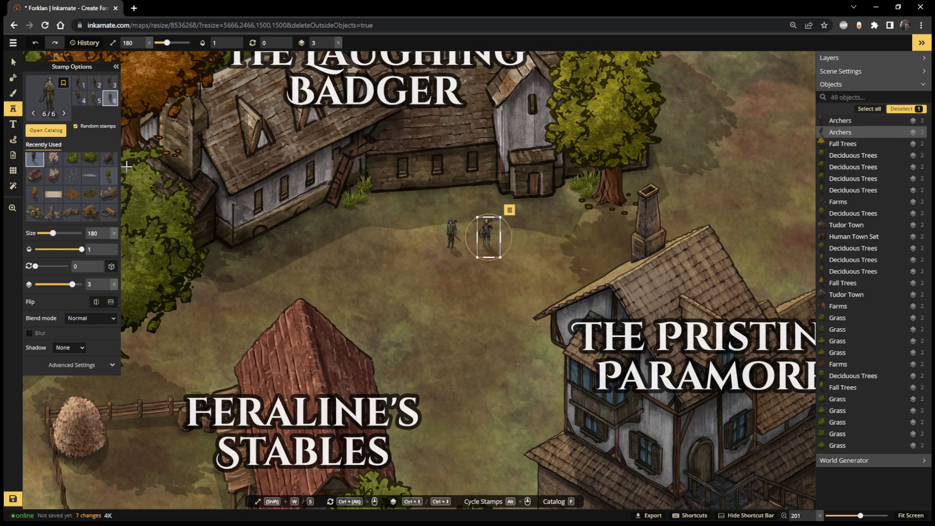
left_click(94, 103)
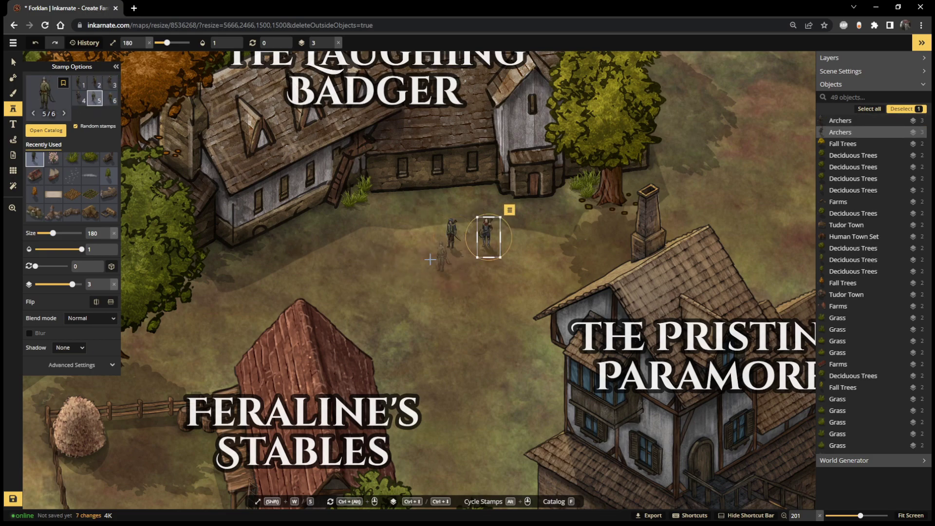
left_click(416, 236)
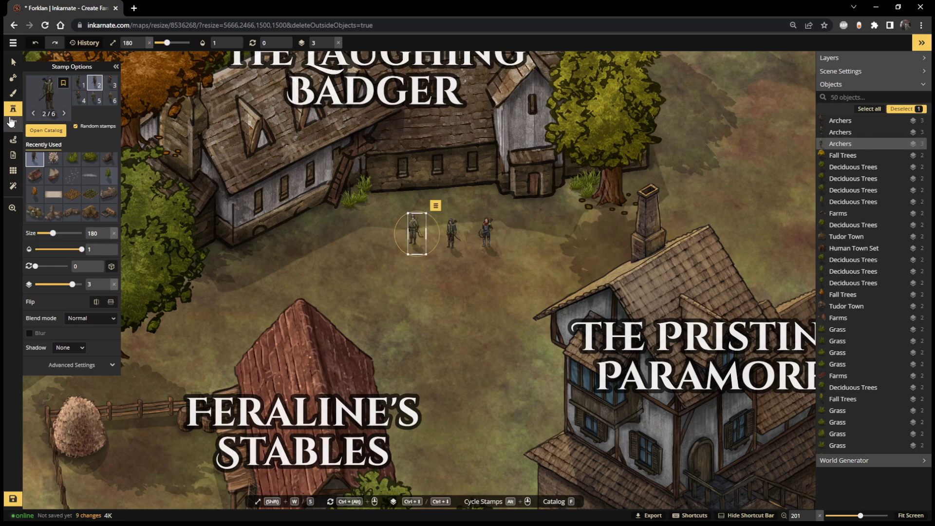
left_click(108, 105)
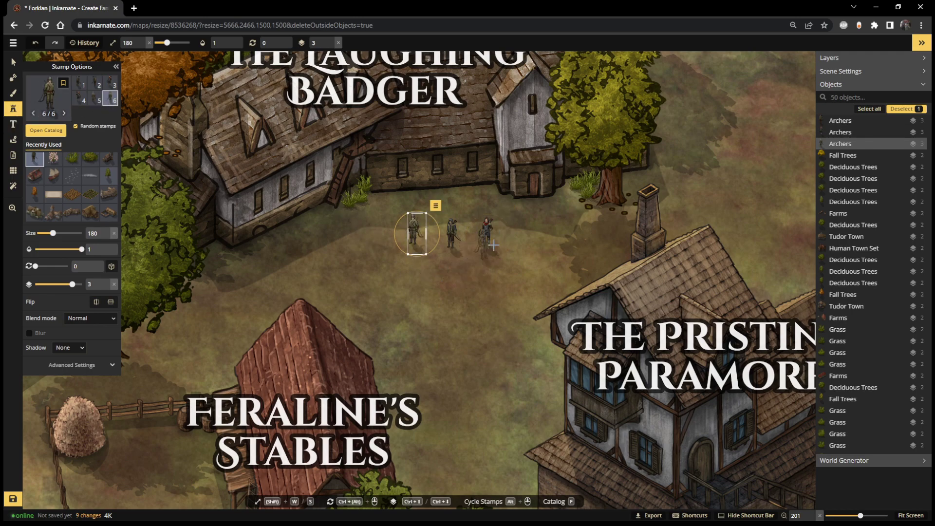
- Choose the clergy stamp from Humanoids (HD) and place two different clergy figures just behind the archers
left_click(47, 131)
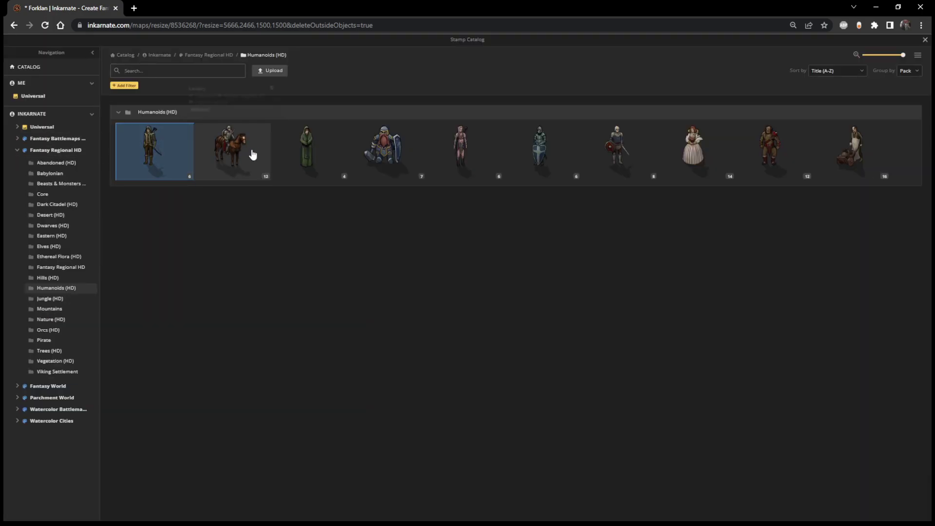
left_click(307, 149)
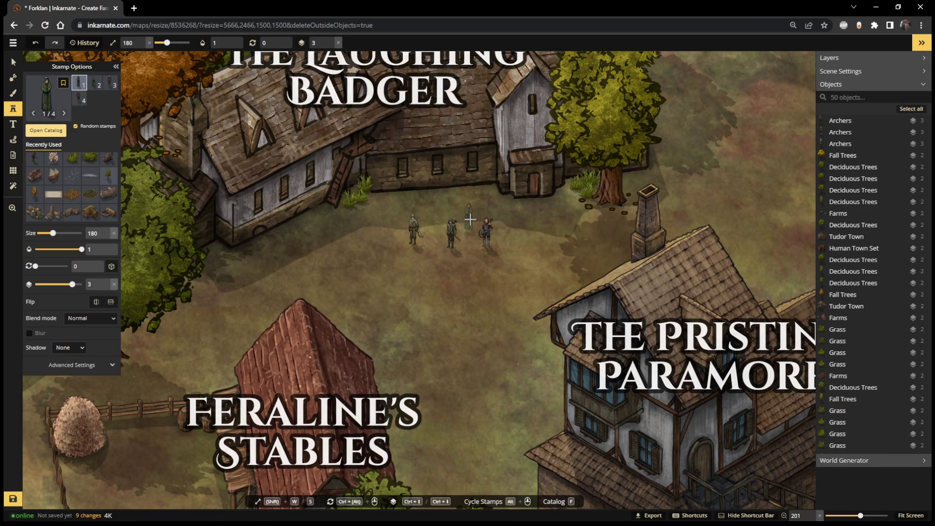
left_click(469, 219)
left_click(79, 98)
left_click(431, 210)
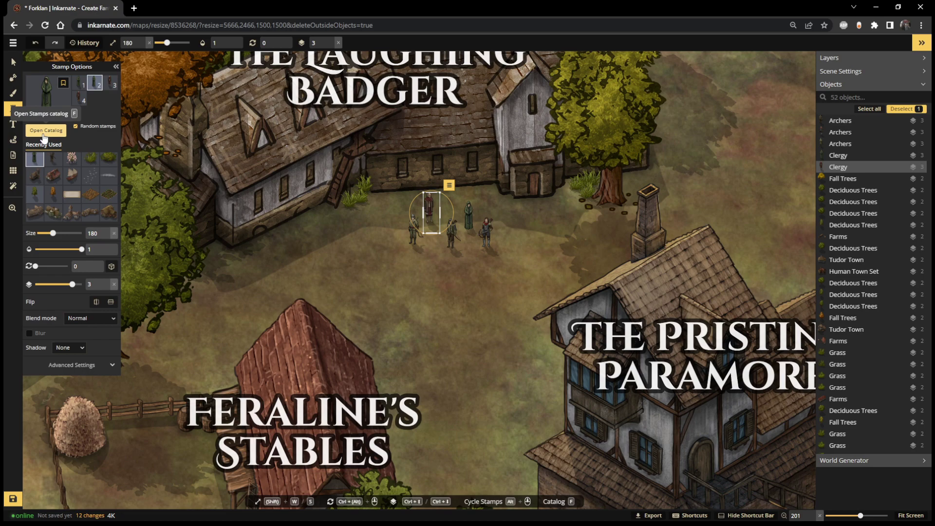
- Choose the dwarf stamp from Humanoids (HD) and place four dwarves in different variants in front of the archers
left_click(46, 131)
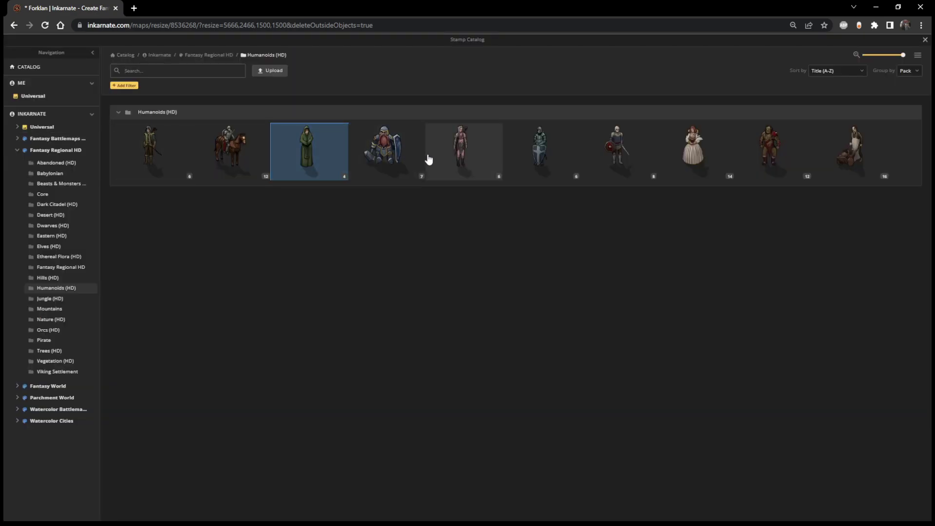
left_click(388, 166)
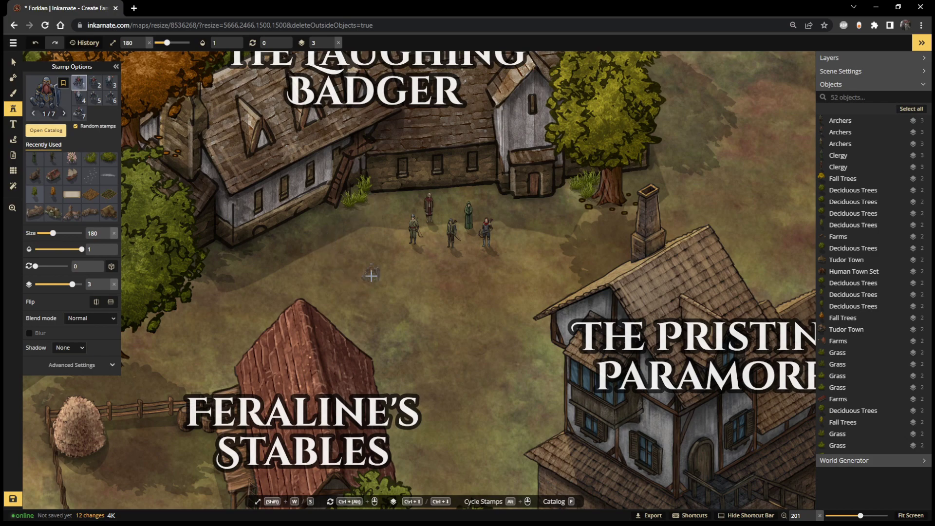
left_click(431, 251)
left_click(95, 85)
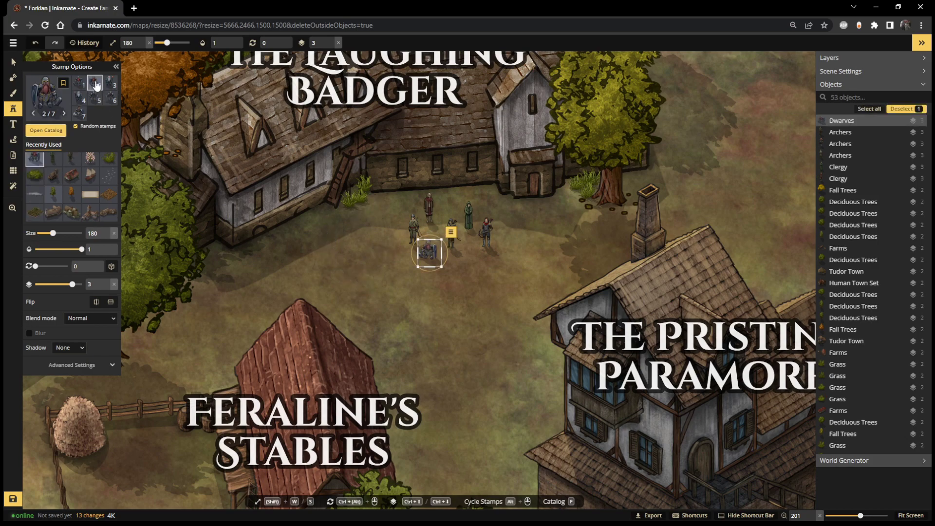
left_click(111, 83)
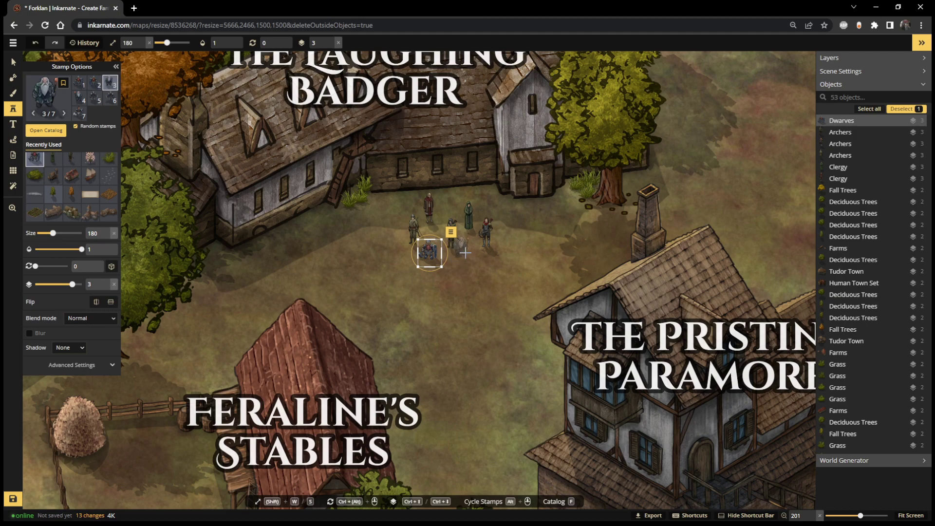
left_click(497, 268)
left_click(94, 104)
left_click(388, 261)
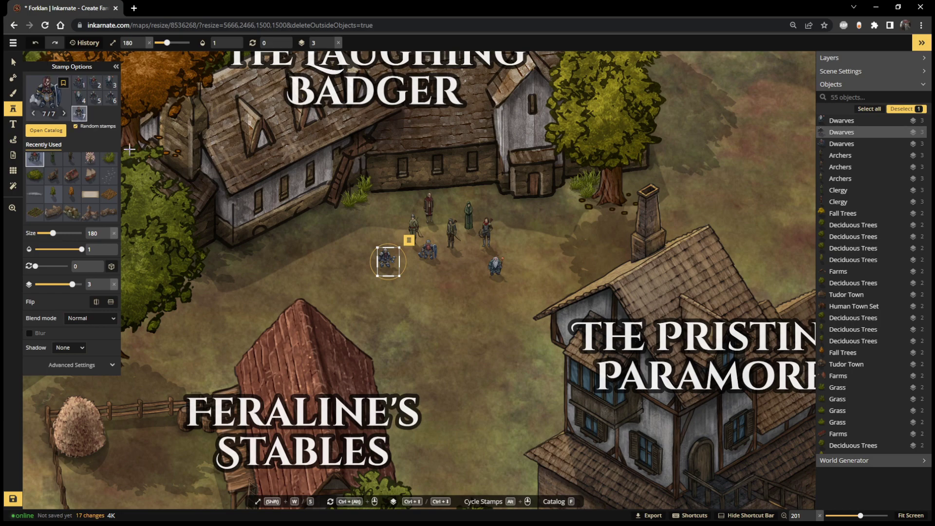
left_click(460, 281)
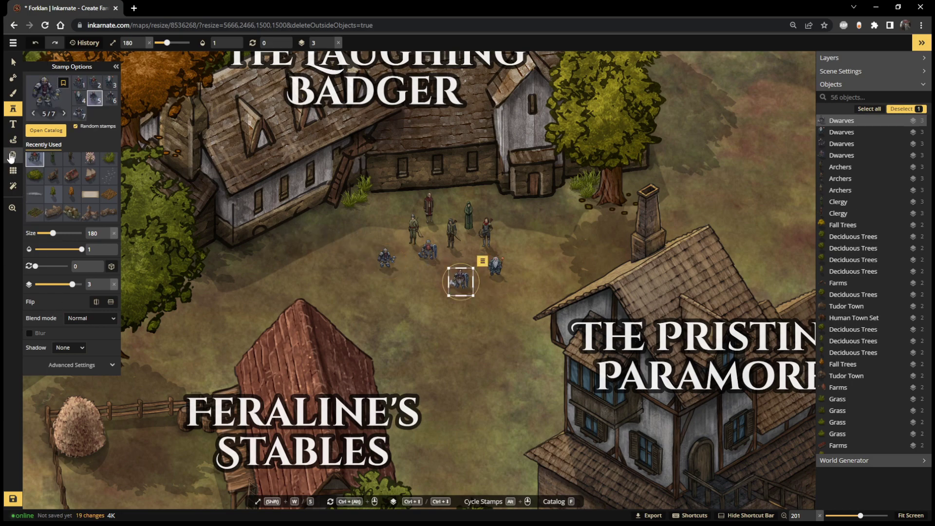
- Choose the elf stamp from Humanoids (HD) and place three elves in different variants, one at each side of the archers and one among the dwarves
left_click(13, 169)
left_click(457, 159)
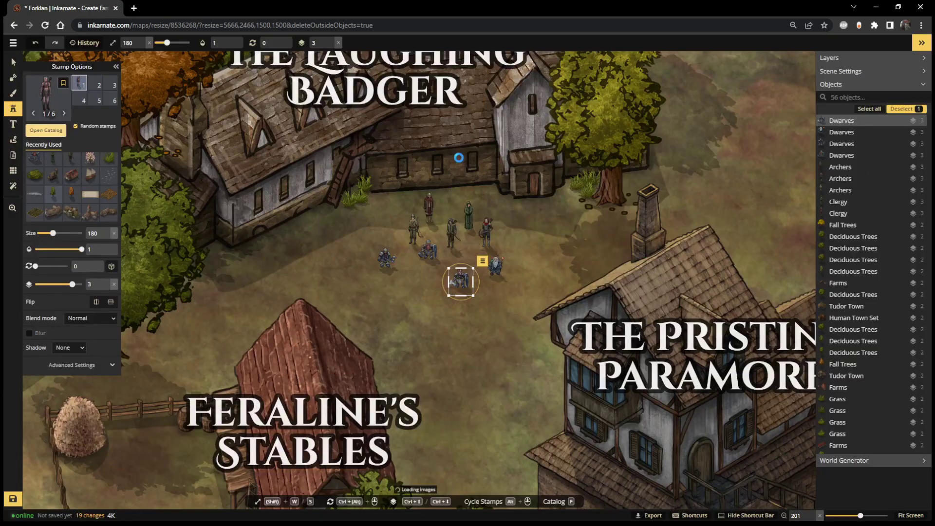
left_click(389, 223)
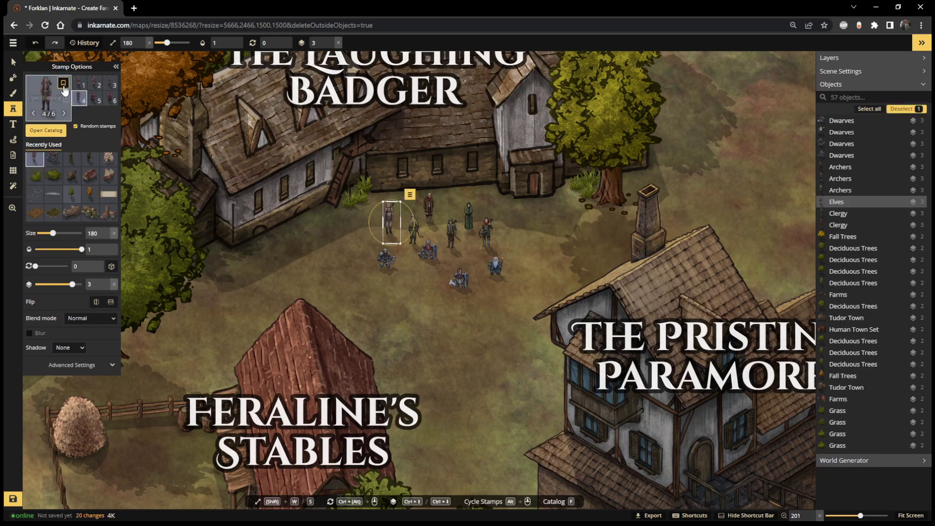
left_click(110, 84)
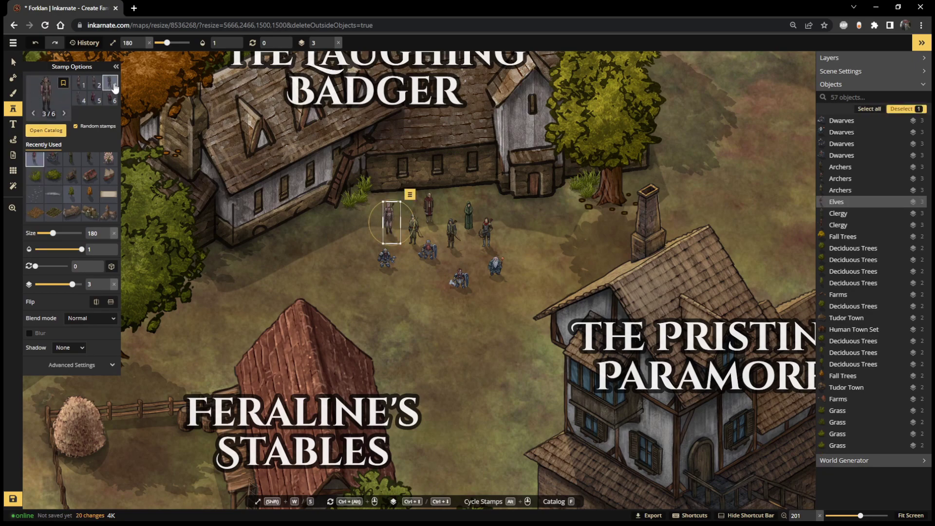
left_click(520, 218)
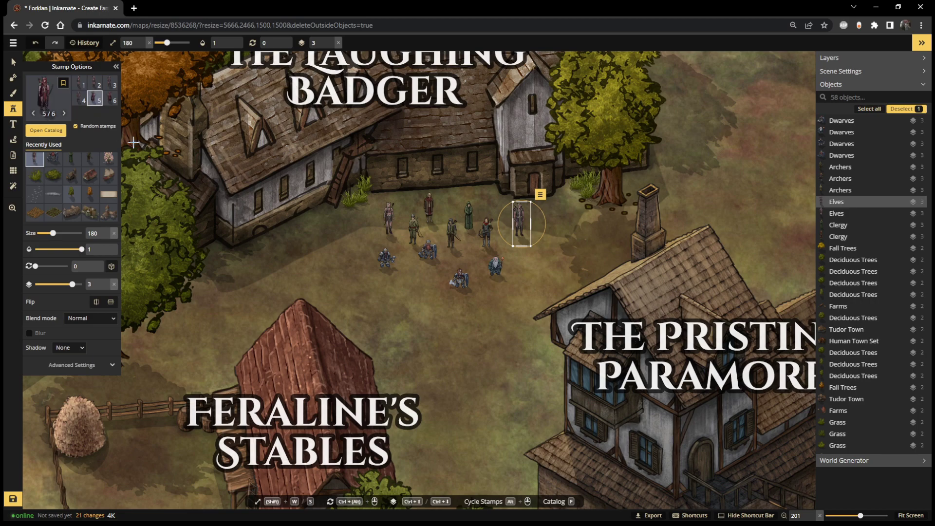
left_click(422, 286)
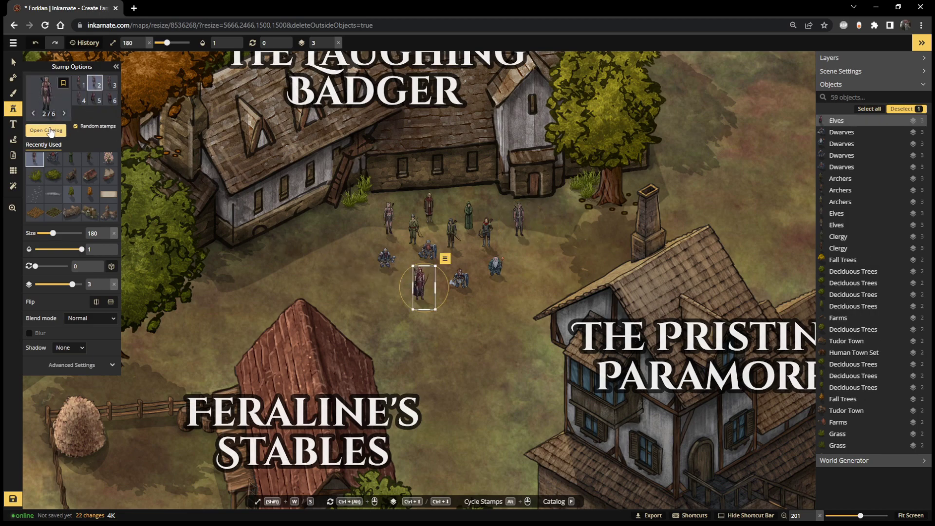
- Choose the guard stamp from Humanoids (HD) and place five guards in different variants around the front of the group
left_click(50, 132)
left_click(550, 153)
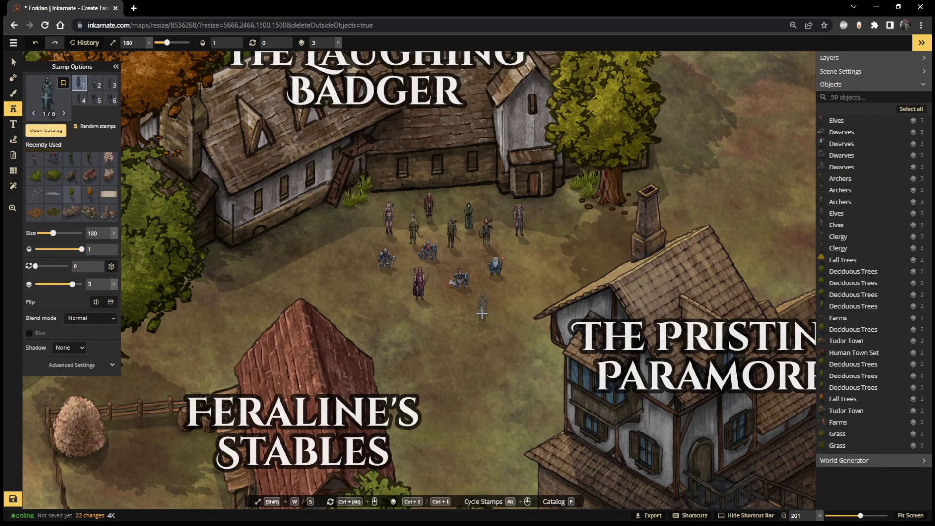
left_click(492, 313)
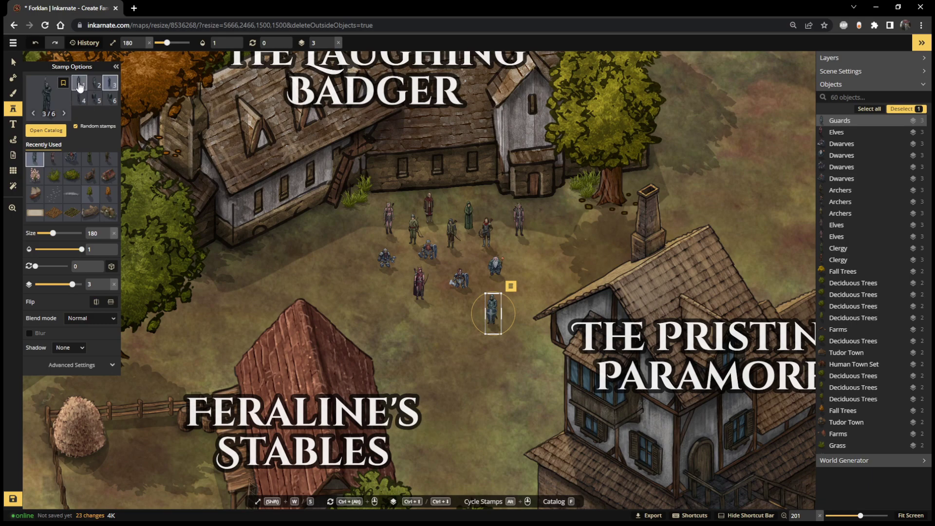
left_click(443, 330)
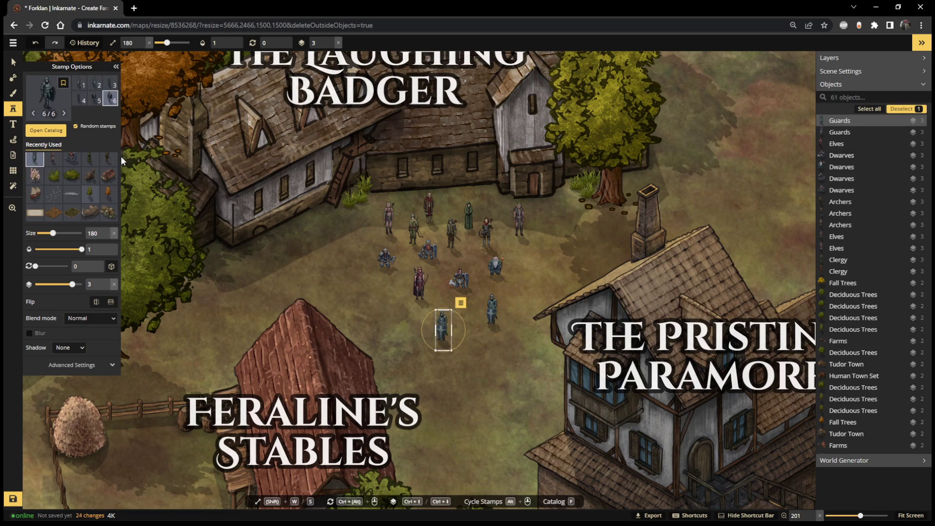
left_click(110, 84)
left_click(538, 267)
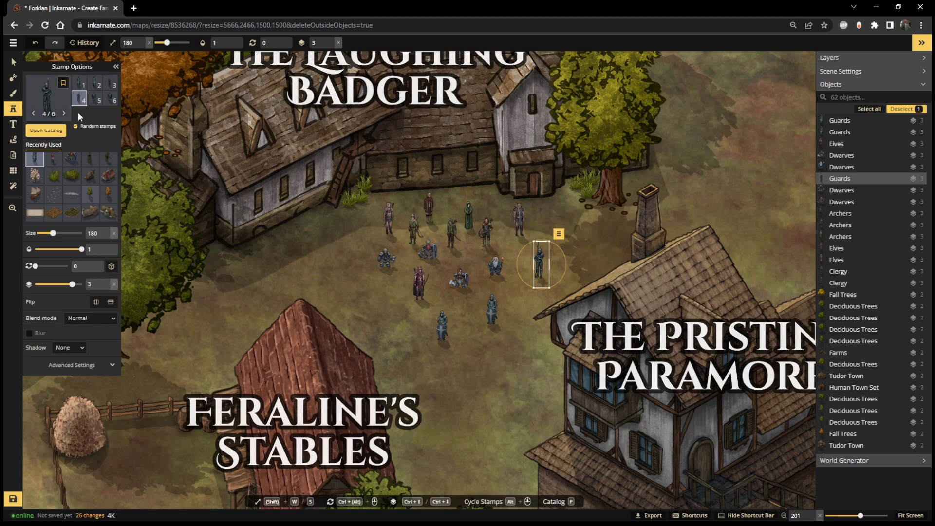
left_click(340, 287)
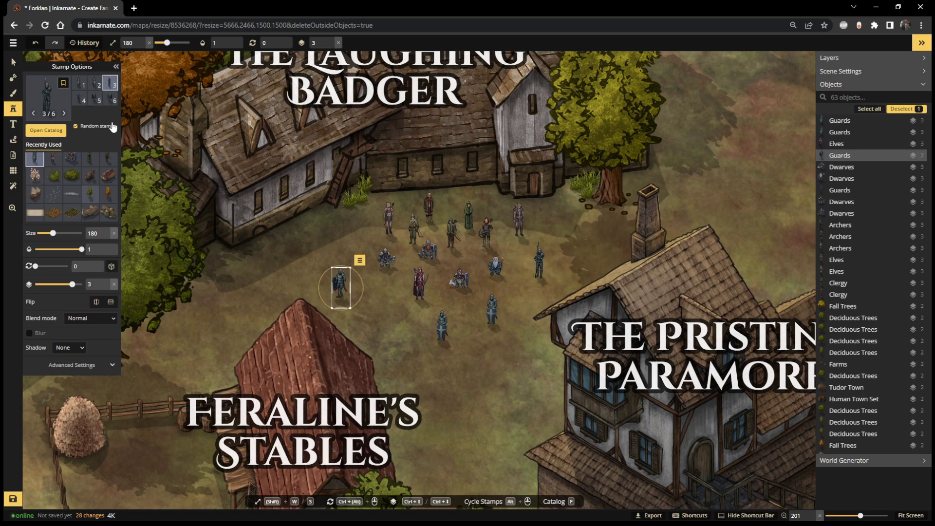
left_click(391, 325)
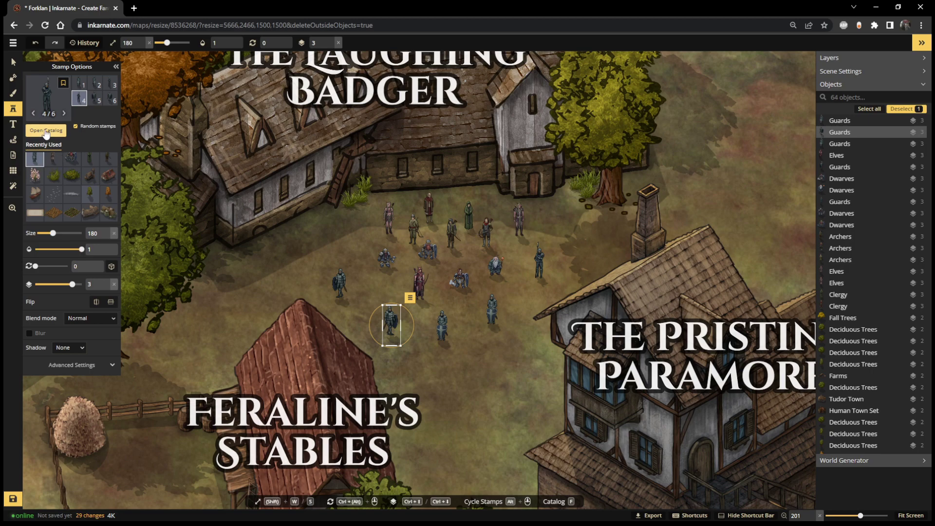
- Choose the peasant stamp from Humanoids (HD) and scatter four peasants around the clearing, two of them between Feraline's Stables and The Pristine Paramore
left_click(47, 130)
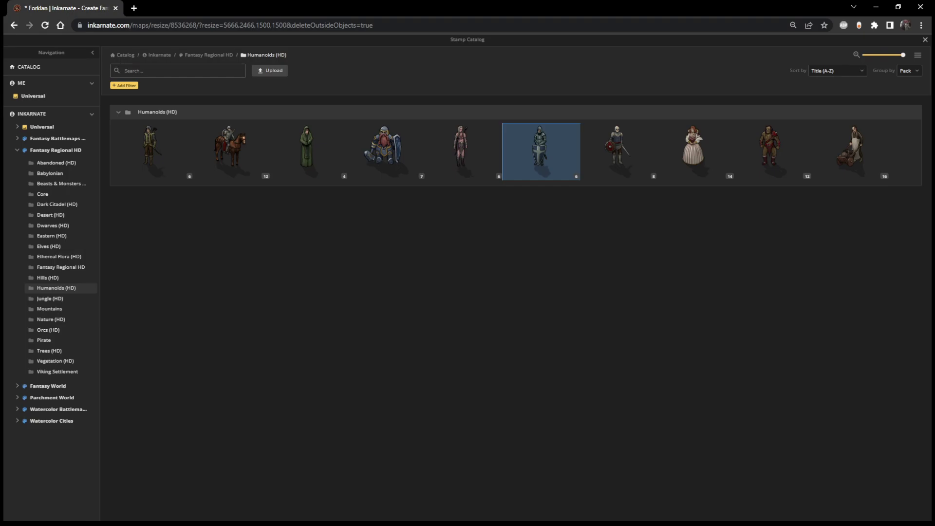
left_click(869, 146)
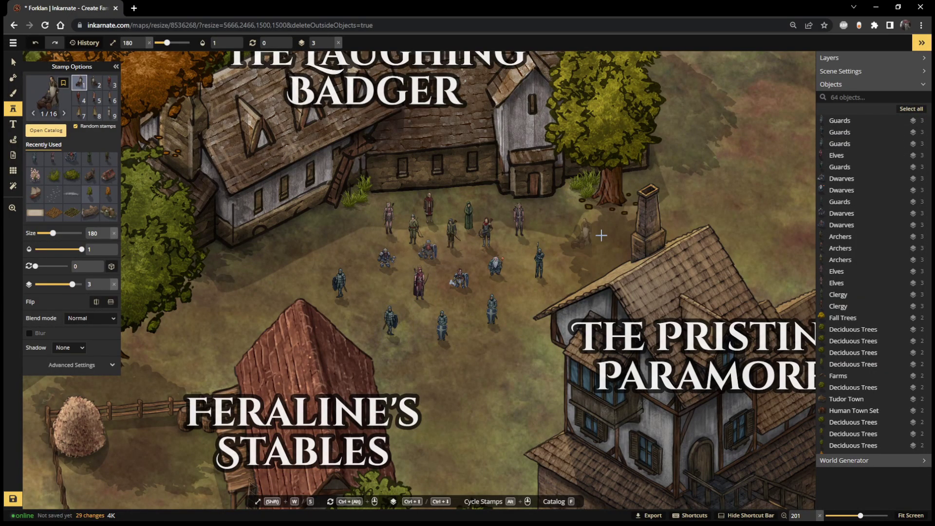
left_click(586, 227)
left_click(251, 267)
left_click(461, 419)
left_click(509, 392)
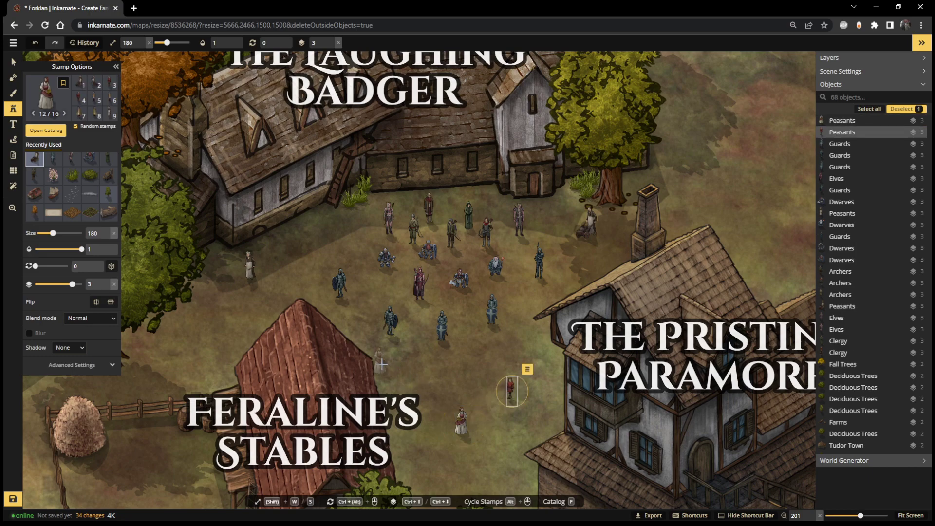
- Add three more peasants in variants 5, 9 and 16: behind the stables, beside the Laughing Badger's wall, and near The Pristine Paramore's roof
left_click(92, 99)
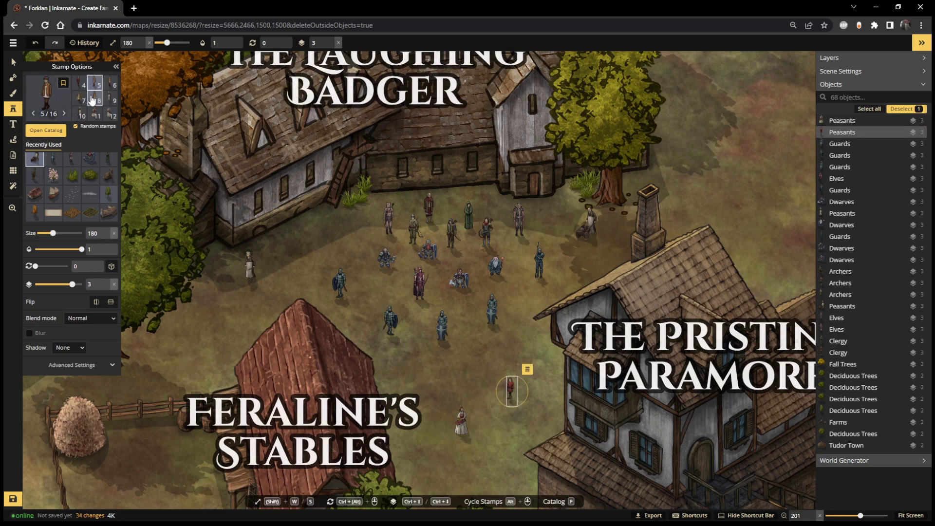
left_click(205, 321)
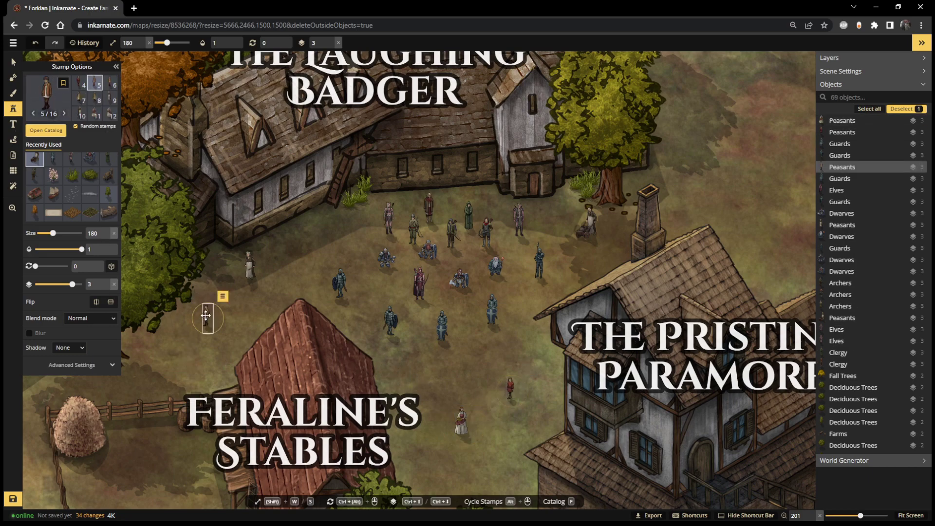
left_click(115, 102)
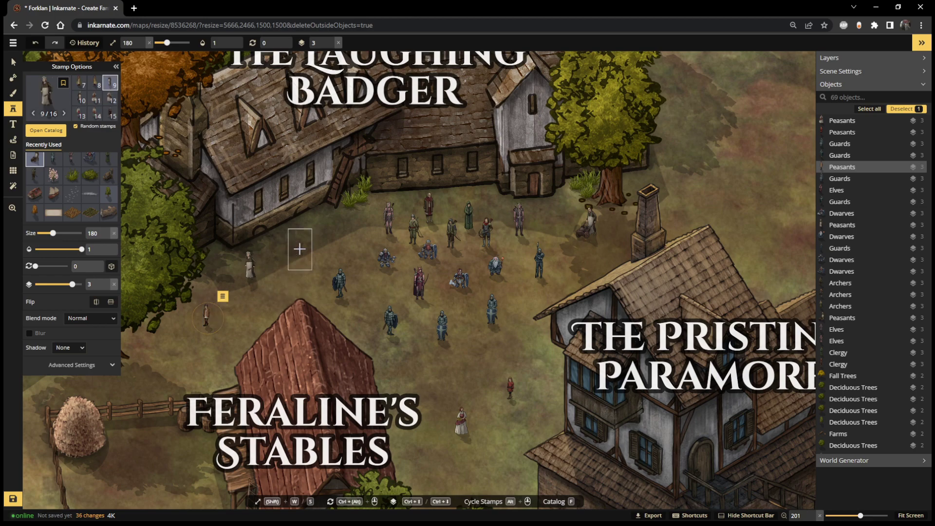
left_click(298, 248)
scroll(92, 119, "down", 1)
left_click(82, 115)
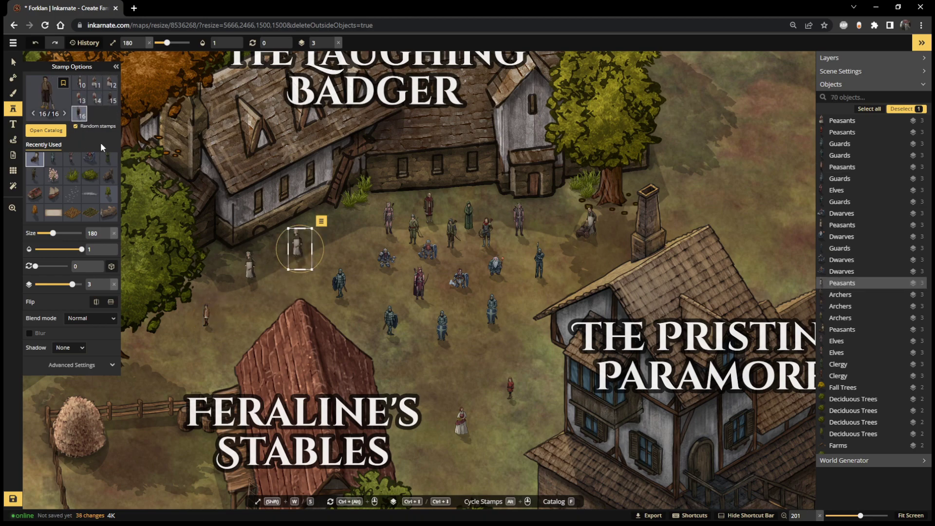
left_click(582, 268)
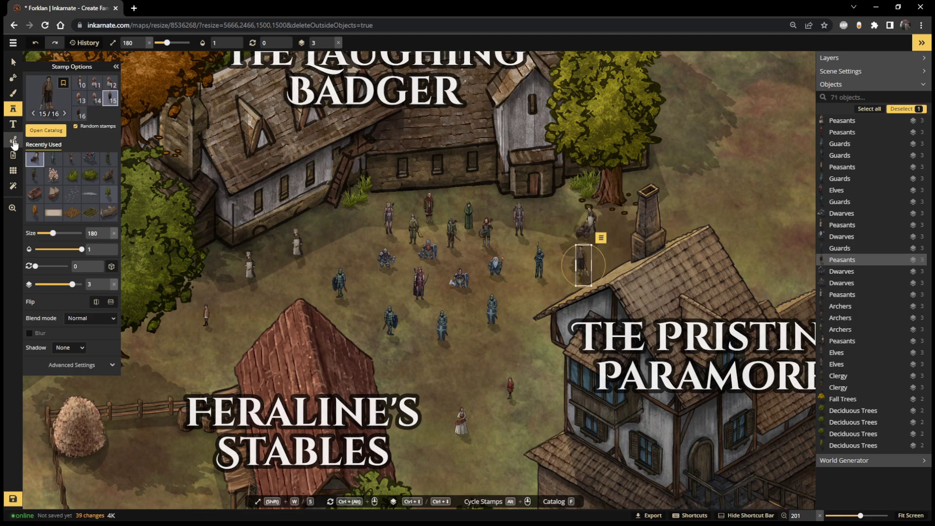
- Gather the clergy, an elf, an archer and dwarves in front of The Laughing Badger, and move another archer beside The Pristine Paramore
left_click(13, 62)
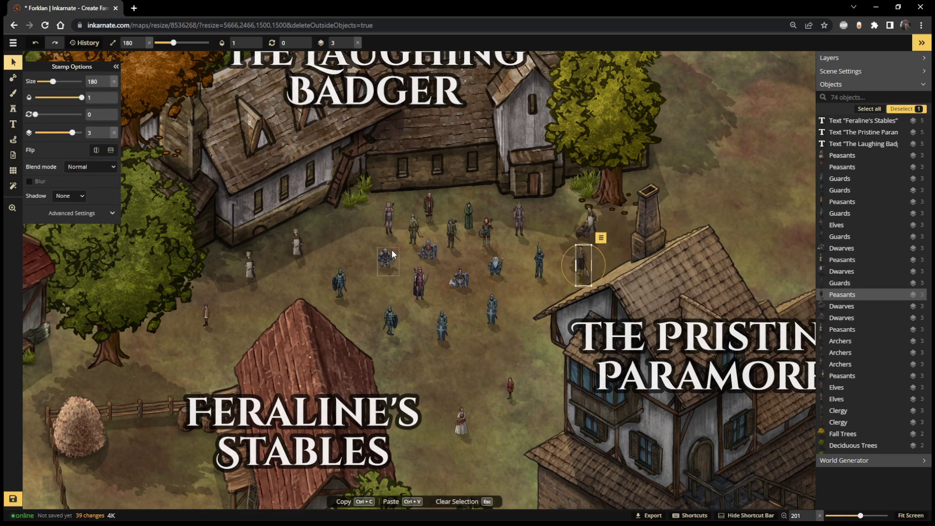
scroll(391, 250, "down", 4)
scroll(413, 250, "down", 2)
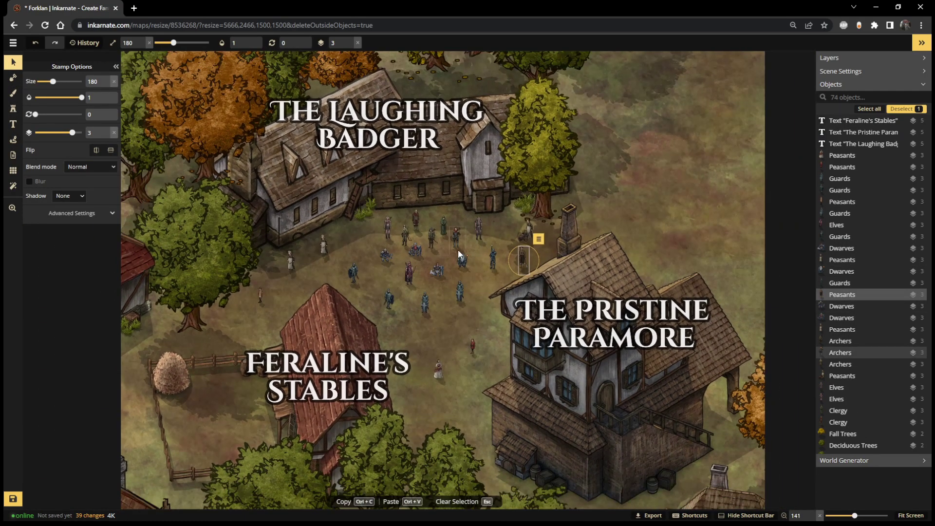
scroll(413, 275, "up", 2)
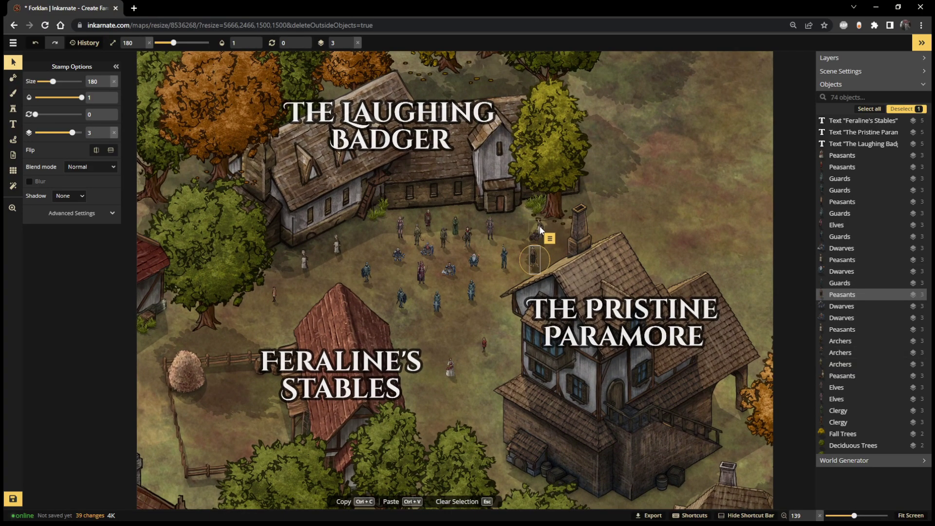
scroll(512, 256, "up", 4)
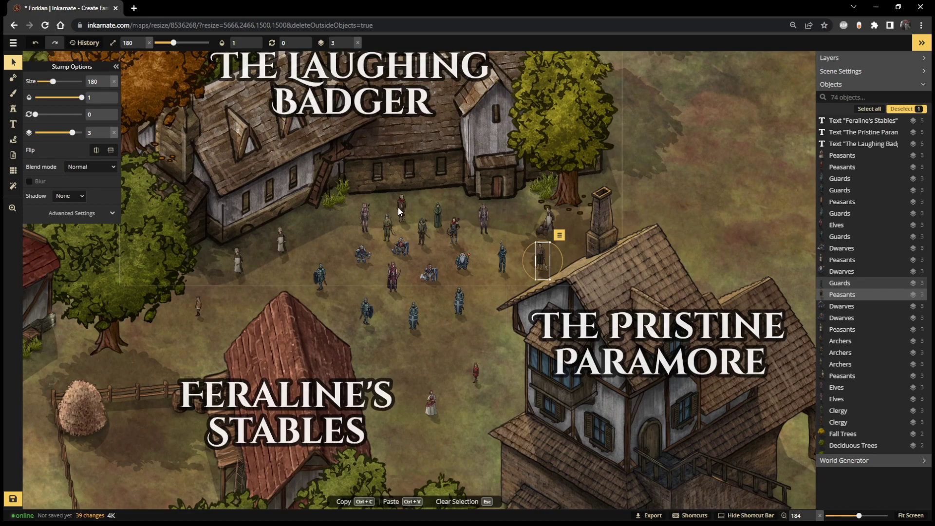
left_click_drag(408, 205, 416, 198)
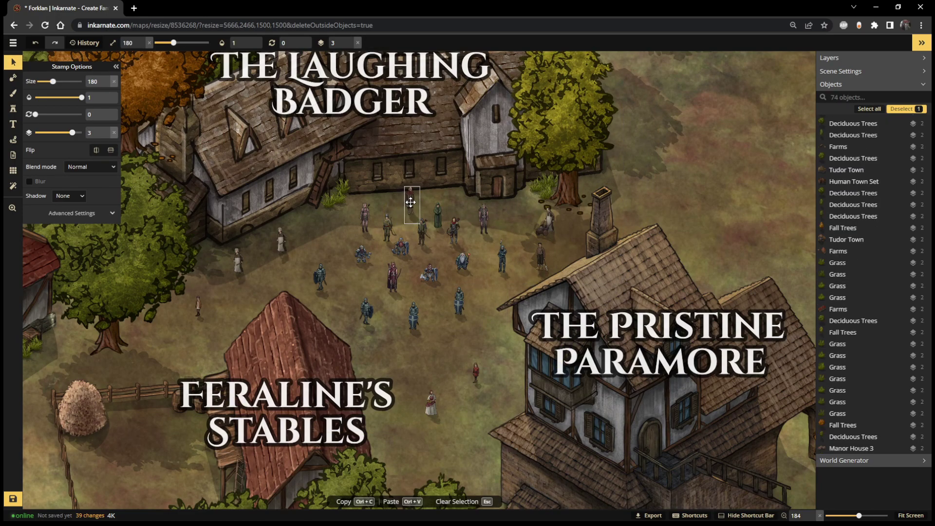
left_click_drag(363, 221, 492, 288)
left_click_drag(363, 252, 397, 219)
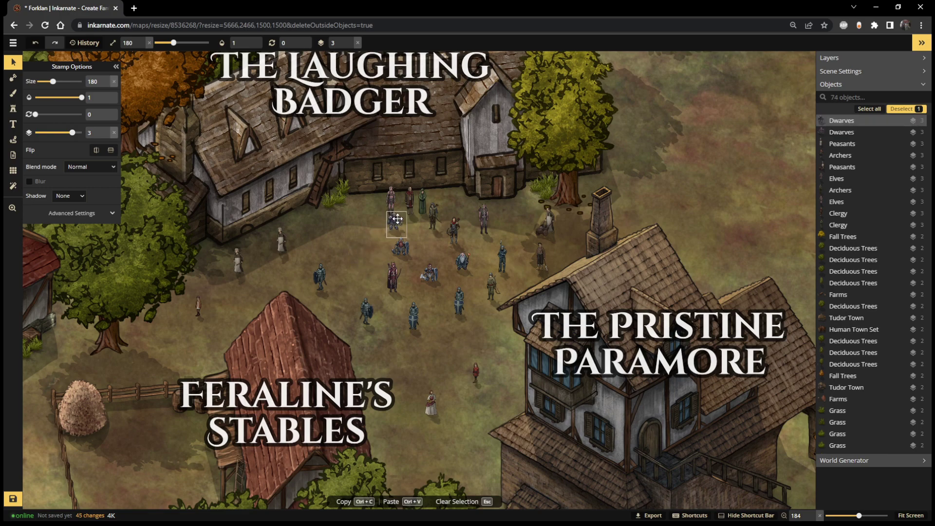
- Move two dwarves and a guard together onto the open ground behind The Pristine Paramore
left_click_drag(422, 282, 730, 241)
left_click_drag(503, 258, 744, 225)
left_click_drag(461, 261, 716, 209)
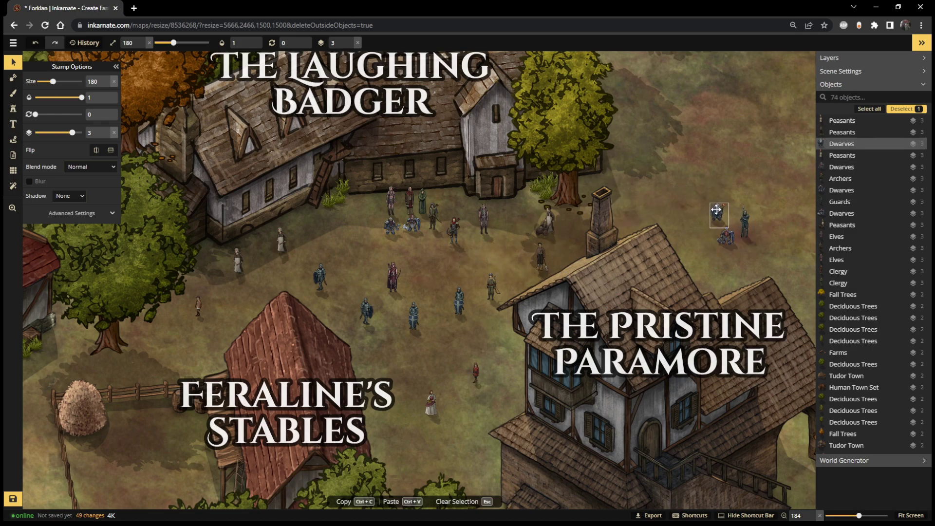
- Group two peasants with the woman between the stables and The Pristine Paramore, and move the peasant under the yellow-green tree into the clearing
left_click(467, 364)
left_click(476, 371)
key("Escape")
left_click_drag(475, 374, 445, 380)
left_click_drag(549, 233, 354, 247)
- Move two guards near the large tree behind the stables, one peasant beside the haystack, and another to the far side of The Pristine Paramore
left_click_drag(320, 276, 254, 300)
left_click_drag(366, 311, 116, 432)
left_click(199, 305)
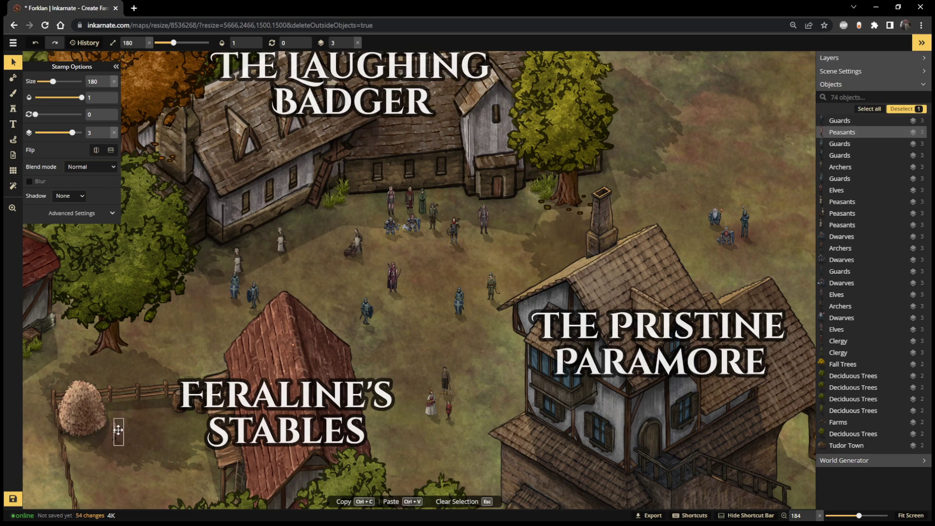
left_click(360, 253)
left_click_drag(283, 245, 791, 456)
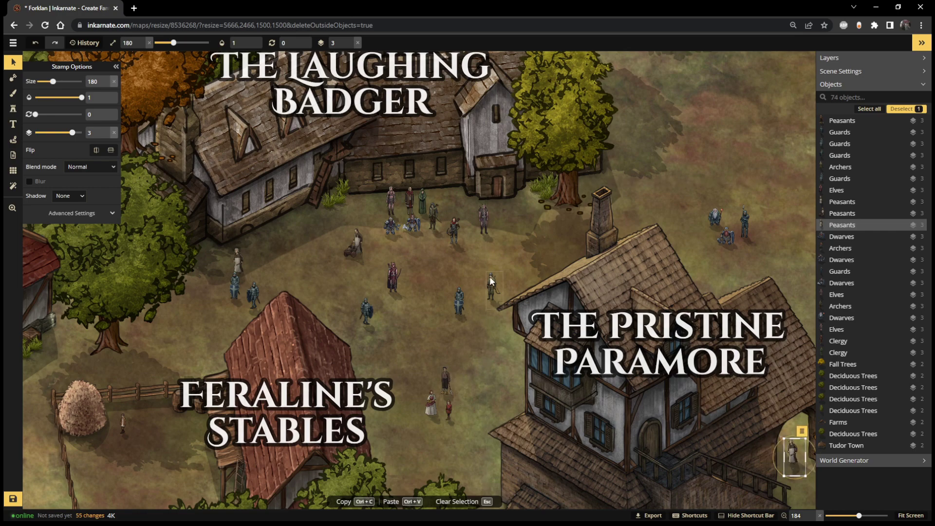
- Group an archer with the two guards behind Feraline's Stables, and place the nearby peasant, flipped horizontally, in the fenced yard
left_click_drag(492, 283, 205, 317)
left_click_drag(234, 287, 222, 322)
left_click(244, 264)
left_click_drag(245, 263, 182, 440)
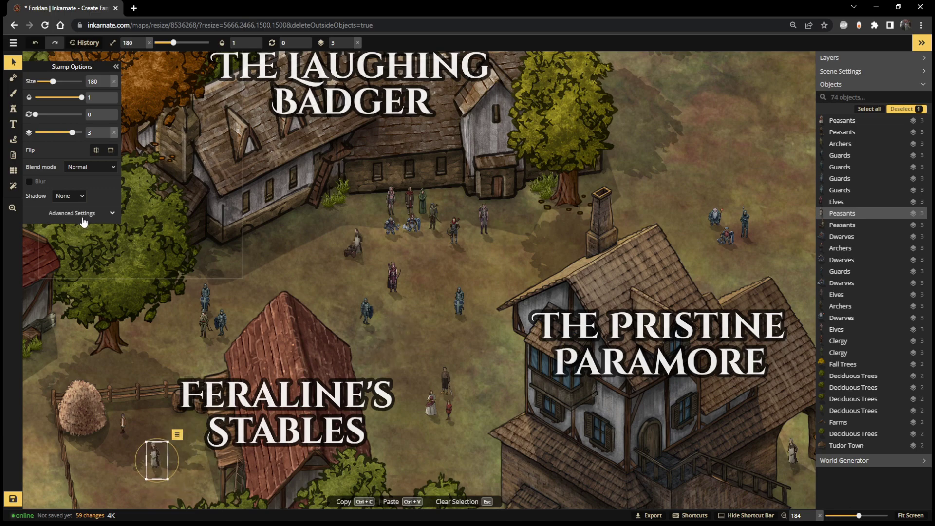
left_click(97, 151)
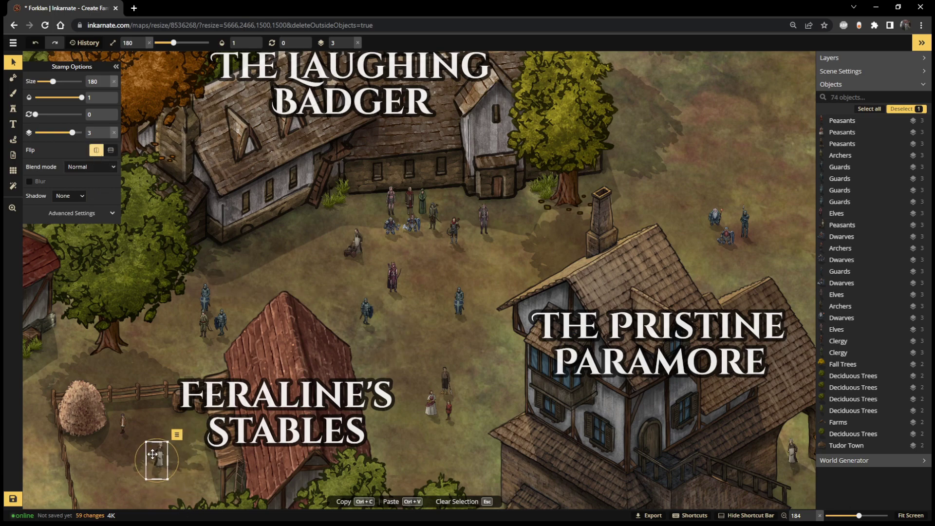
left_click_drag(160, 461, 163, 485)
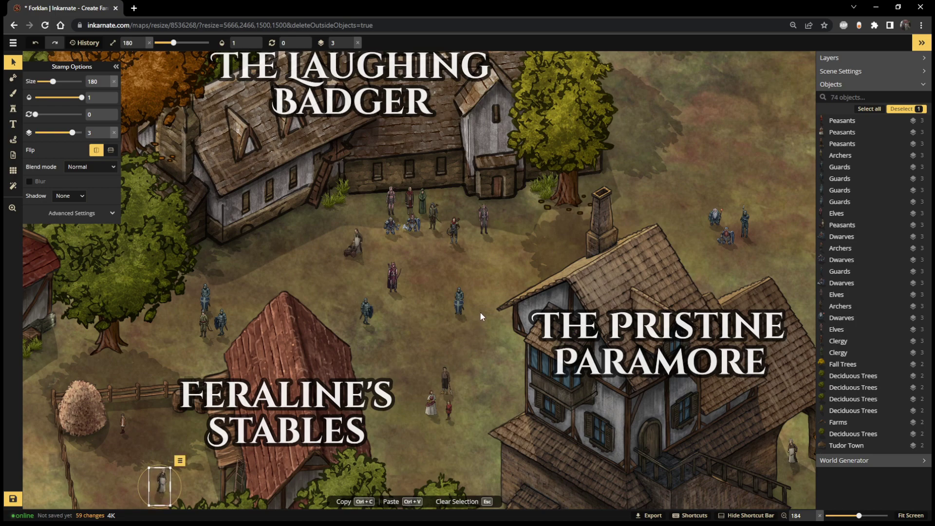
- Move the archer and elf near The Laughing Badger's entrance, plus the elf in the clearing, to the open ground beyond the yellow-green tree
left_click(455, 234)
left_click(483, 220, "shift")
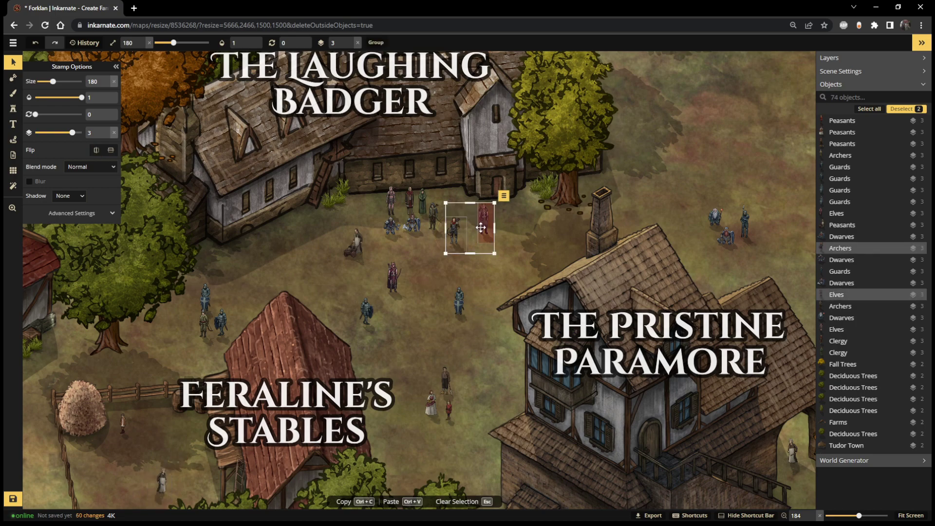
left_click_drag(483, 222, 709, 94)
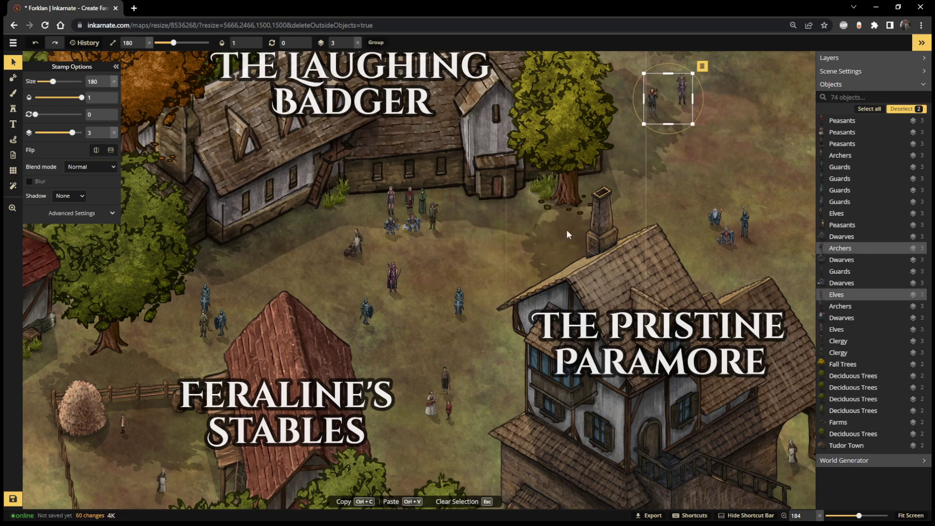
left_click(393, 276)
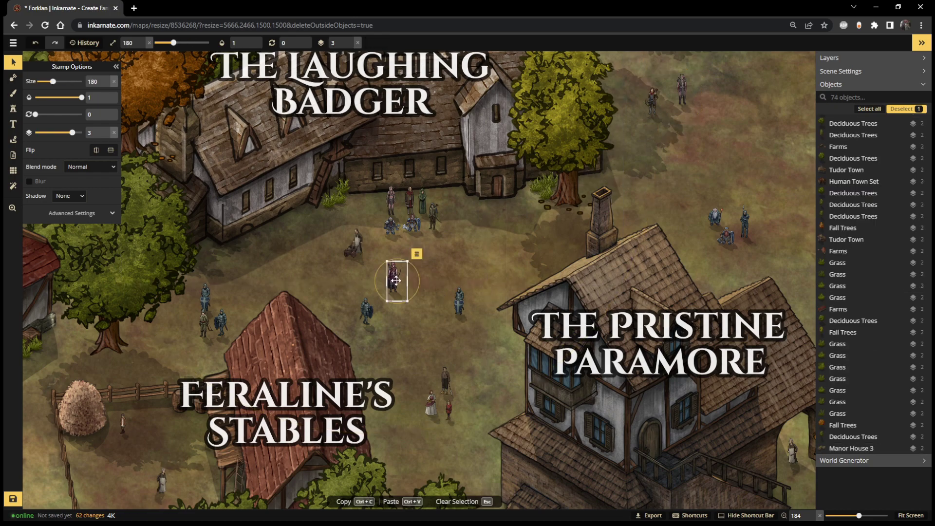
left_click_drag(394, 286, 668, 100)
- Post two guards near The Laughing Badger's entrance and move the crouched-load peasant to the middle of the clearing
left_click_drag(366, 316, 504, 241)
left_click_drag(461, 304, 531, 220)
left_click_drag(361, 250, 394, 304)
left_click(438, 229)
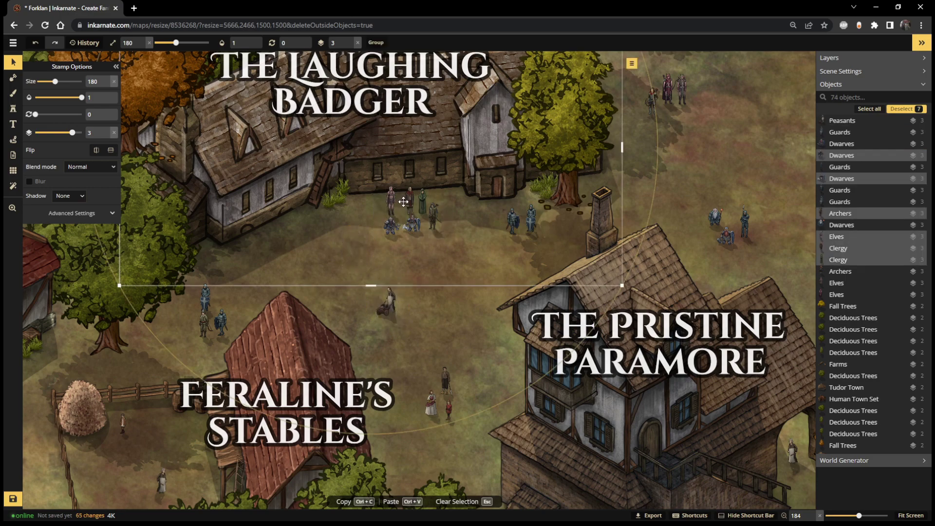
- Move the group of two dwarves, an archer, an elf and two clergy from The Laughing Badger's wall farther out into the clearing
left_click(436, 225)
left_click(411, 225, "shift")
left_click(390, 225, "shift")
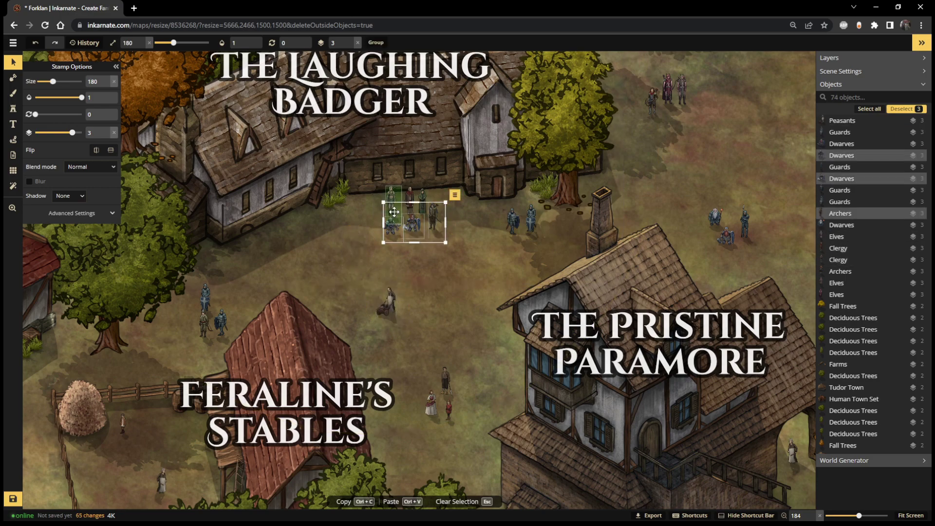
left_click(391, 200, "shift")
left_click(409, 199, "shift")
left_click(423, 201, "shift")
left_click_drag(405, 230, 338, 254)
- Move the crouched-load peasant toward The Pristine Paramore and fit the whole map in view
left_click(392, 303)
left_click_drag(393, 304, 459, 291)
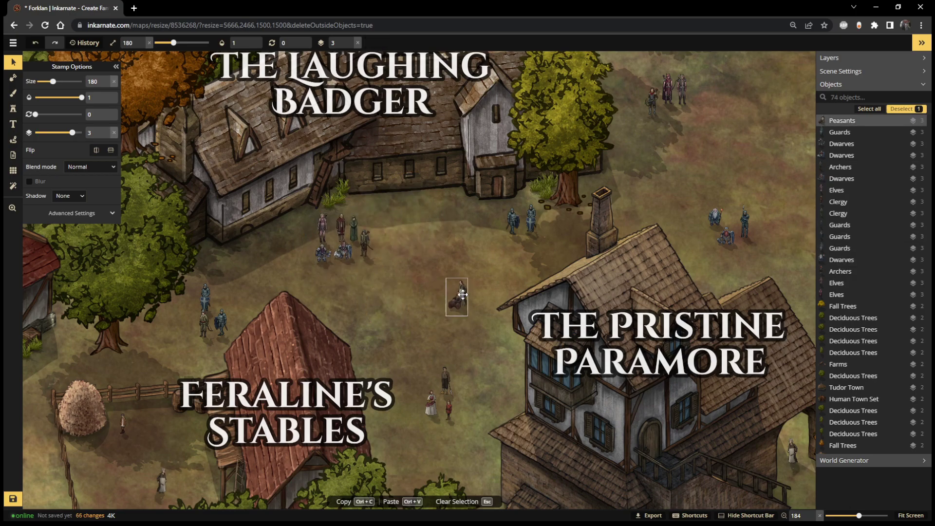
scroll(545, 314, "down", 3)
scroll(546, 317, "up", 1)
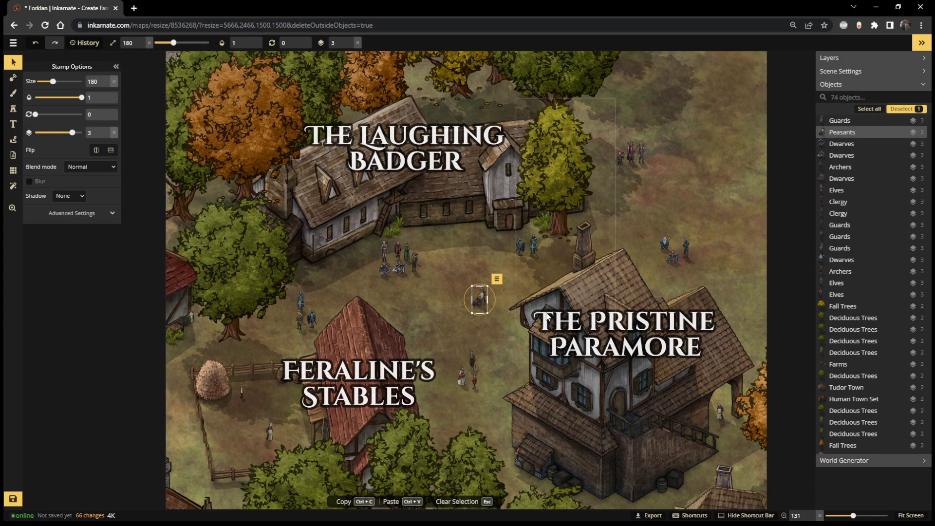
scroll(553, 294, "down", 1)
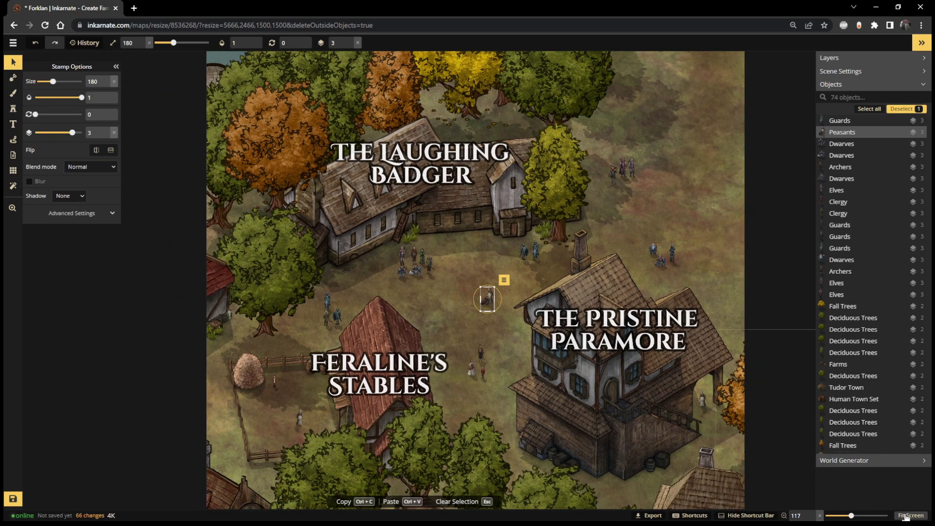
left_click(905, 515)
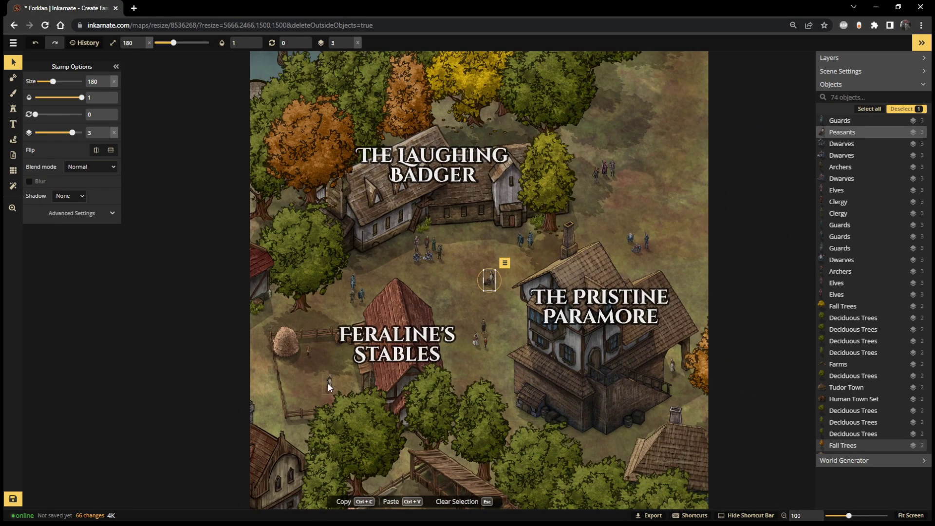
- Swap the flipped peasant in the fenced yard with the peasant standing beside the pair in the clearing
left_click(325, 382)
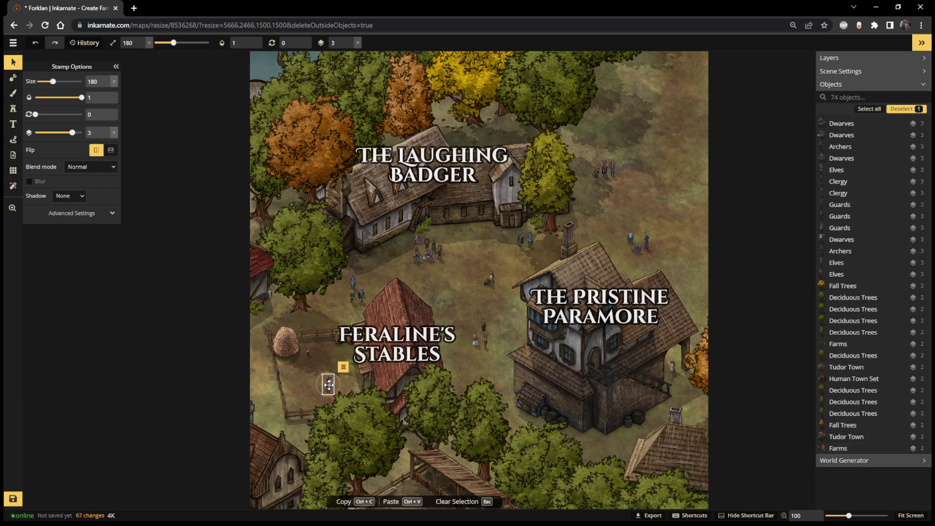
left_click_drag(328, 381, 568, 454)
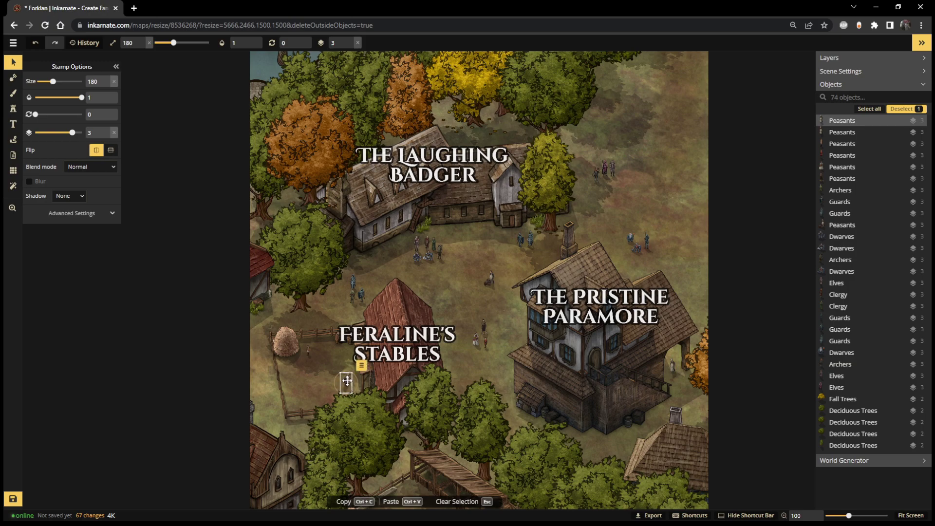
scroll(412, 354, "up", 5)
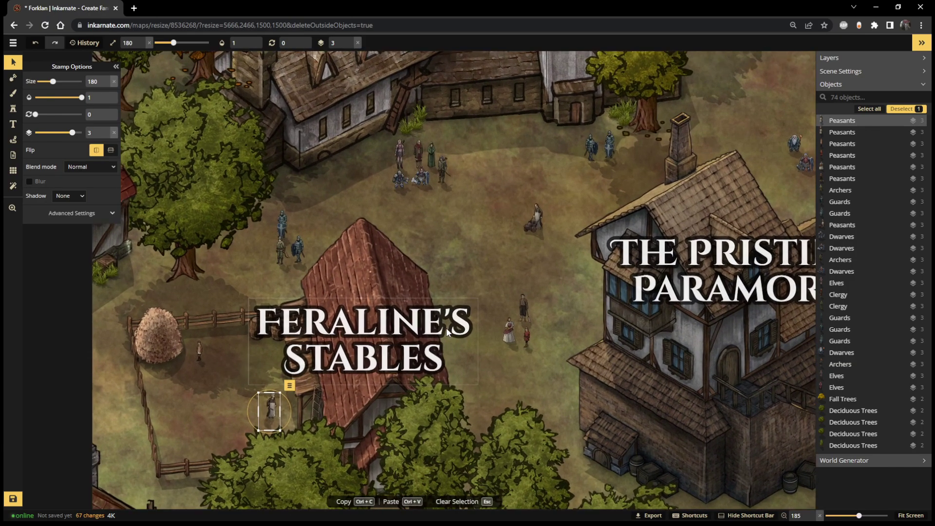
left_click_drag(528, 309, 498, 313)
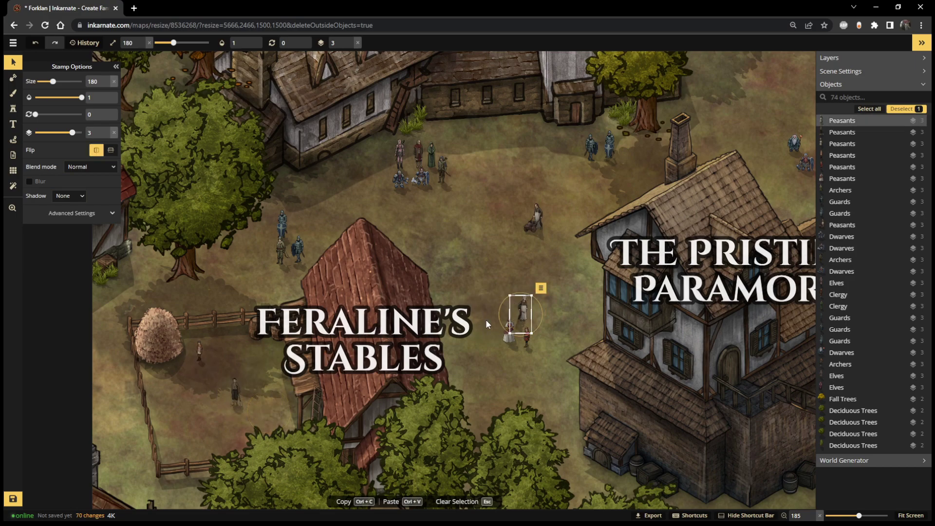
- Move the yard peasant closer to Feraline's Stables and the flipped peasant to the open ground beyond The Laughing Badger's yellow-green tree
left_click(238, 395)
left_click_drag(238, 394, 270, 403)
left_click(522, 307)
left_click_drag(522, 306, 740, 80)
scroll(716, 174, "down", 3)
scroll(738, 127, "down", 5)
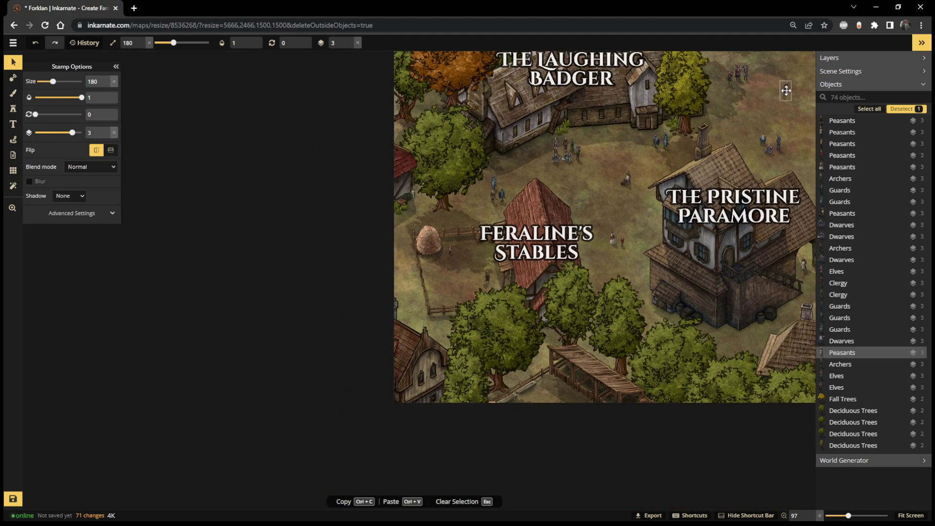
- Search the entire Fantasy Regional HD stamp catalog for "wagon" and choose the Eastern wagon stamp
left_click(13, 108)
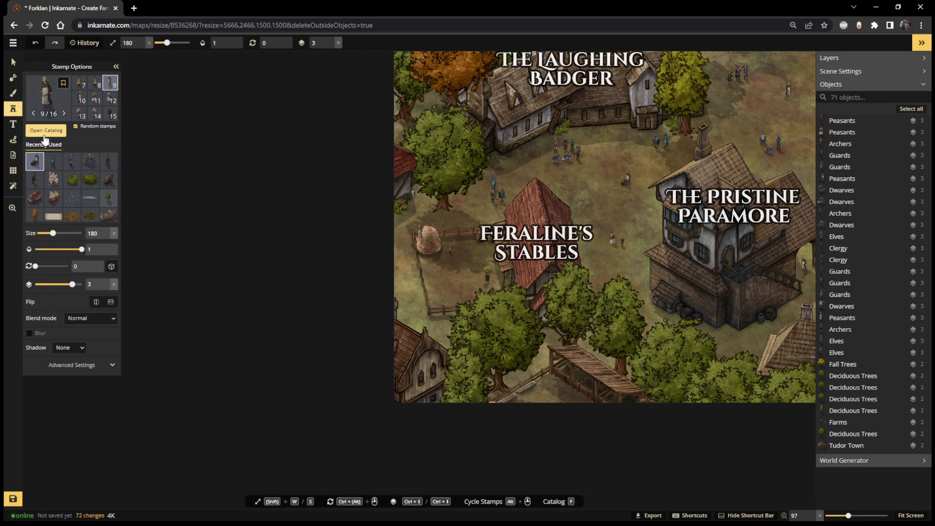
left_click(46, 130)
left_click(172, 72)
type("wagon")
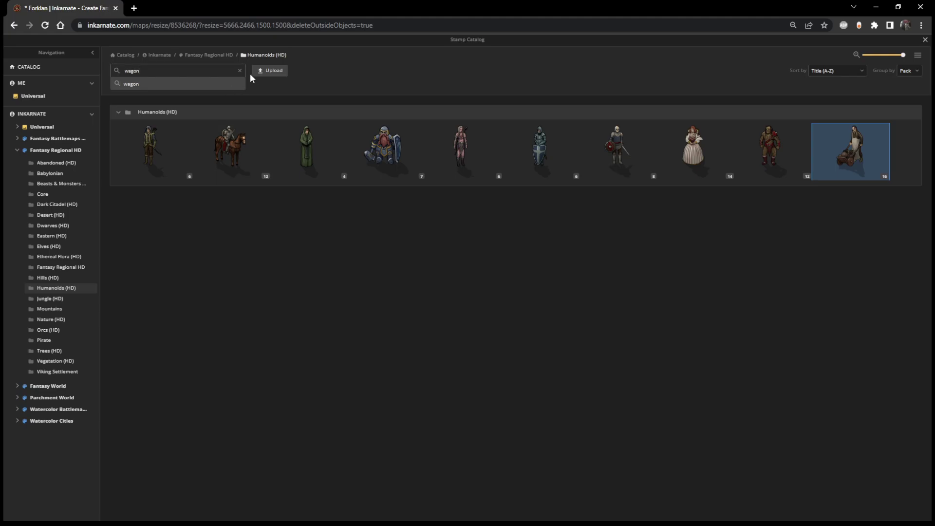
left_click(199, 296)
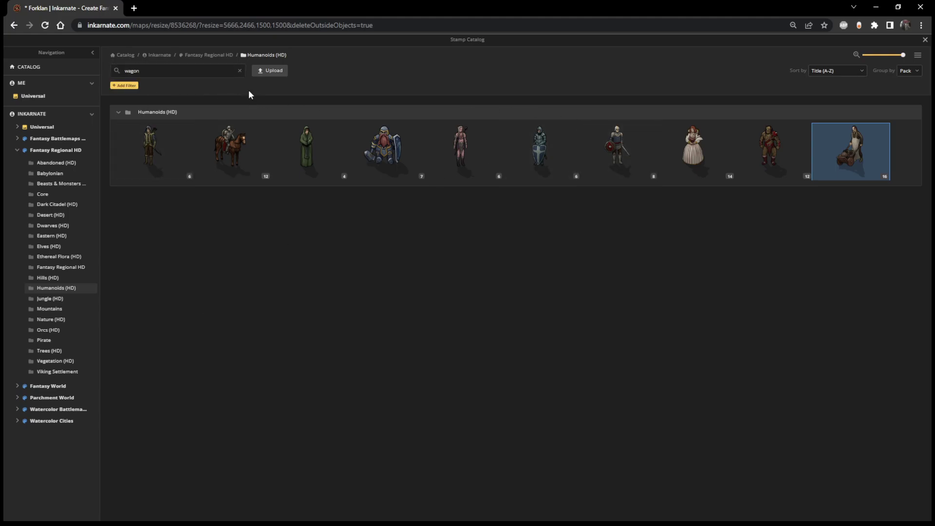
left_click(241, 71)
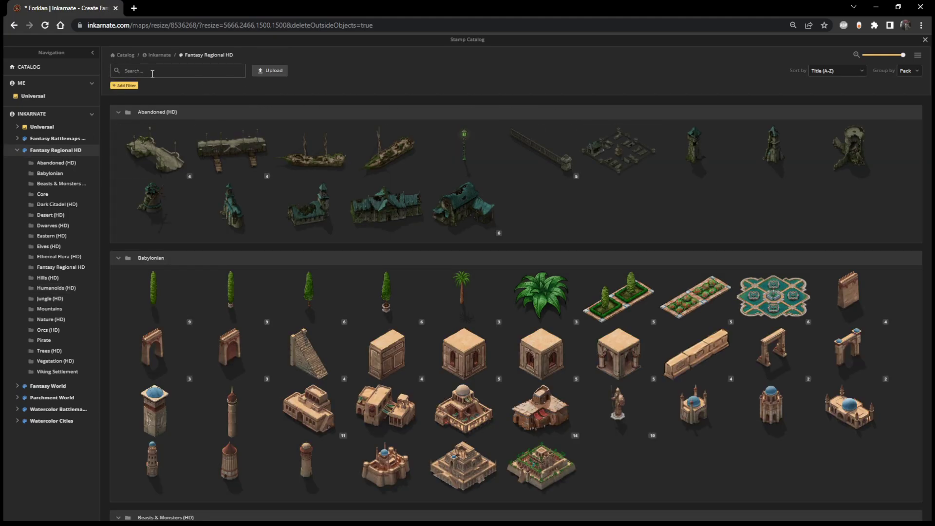
left_click(152, 71)
type("wagon")
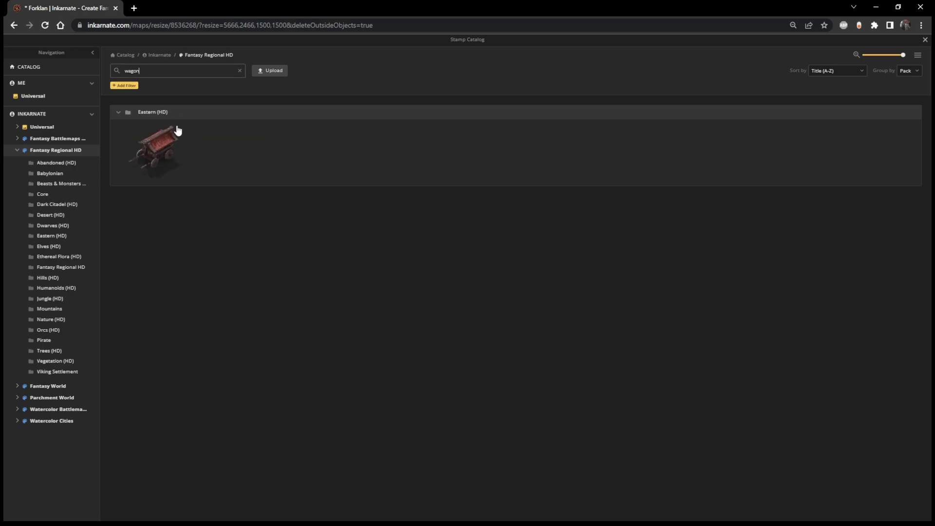
left_click(165, 137)
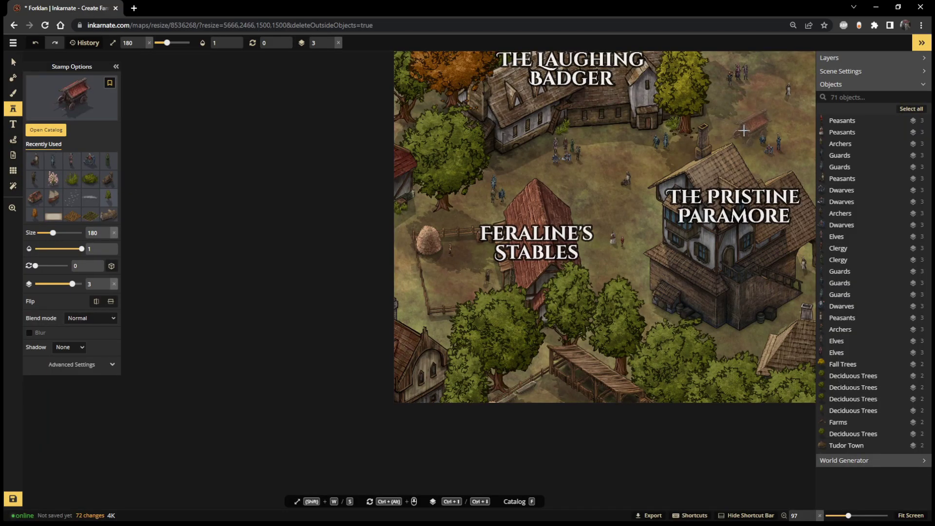
- Place the wagon on the ground below The Pristine Paramore and set its layer to 2
scroll(697, 98, "up", 3)
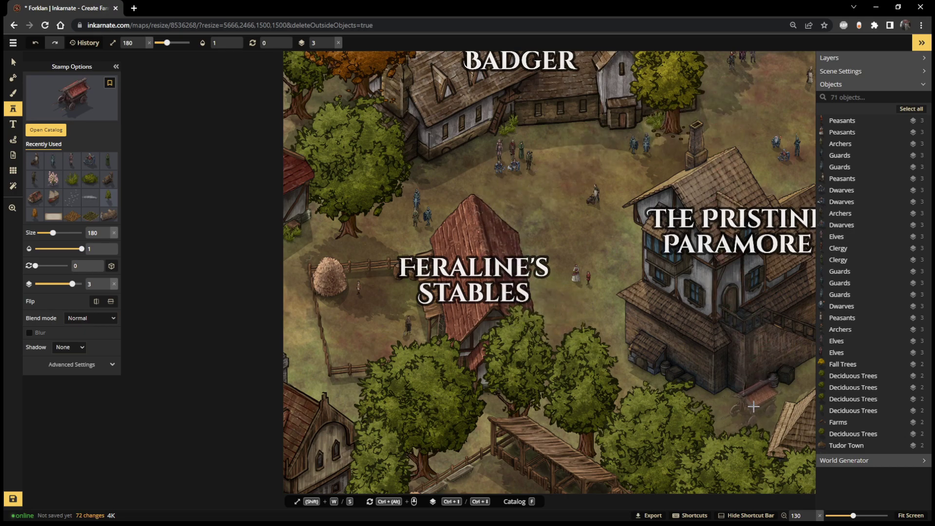
left_click(752, 409)
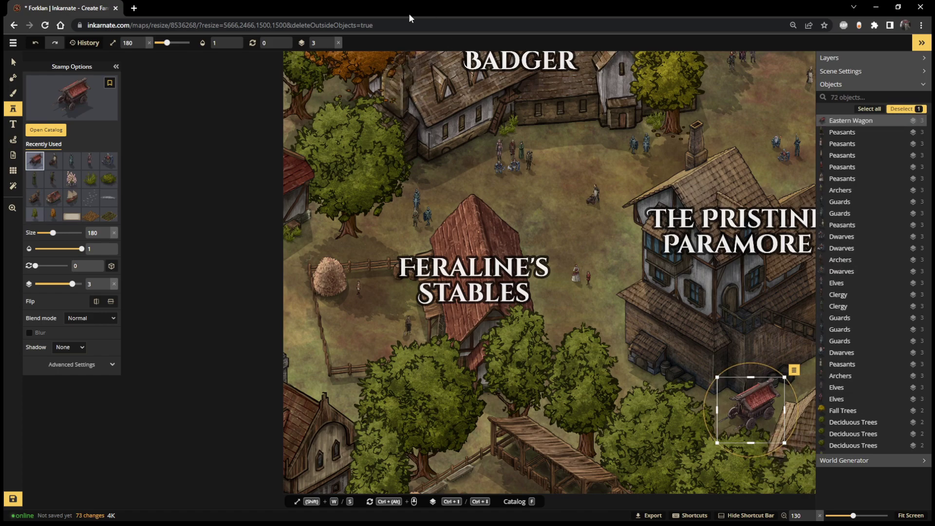
key("v")
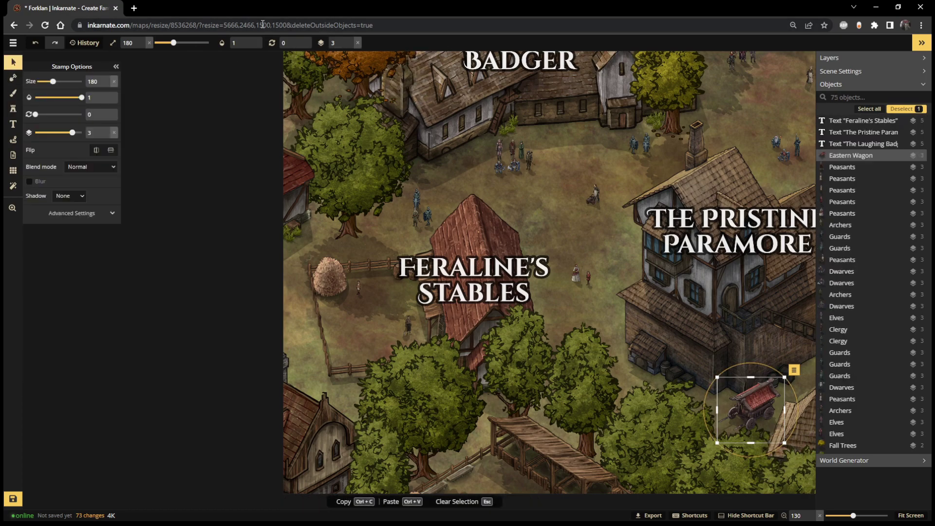
left_click(349, 46)
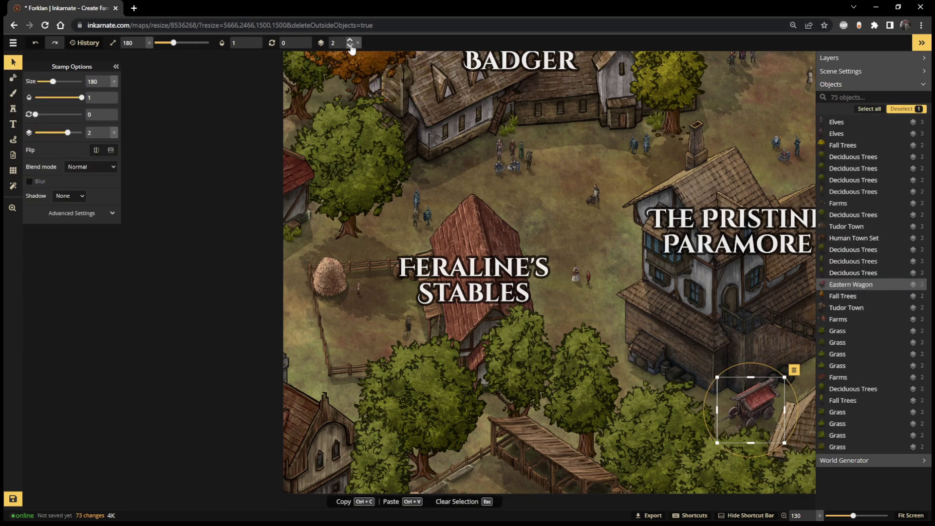
left_click(350, 46)
left_click(349, 43)
- Move the wagon closer to the green trees below The Pristine Paramore, partly behind the foliage, and fit the map in view
left_click_drag(754, 407, 717, 415)
scroll(718, 416, "down", 2)
scroll(538, 223, "up", 3)
left_click_drag(544, 244, 440, 240)
scroll(440, 240, "down", 2)
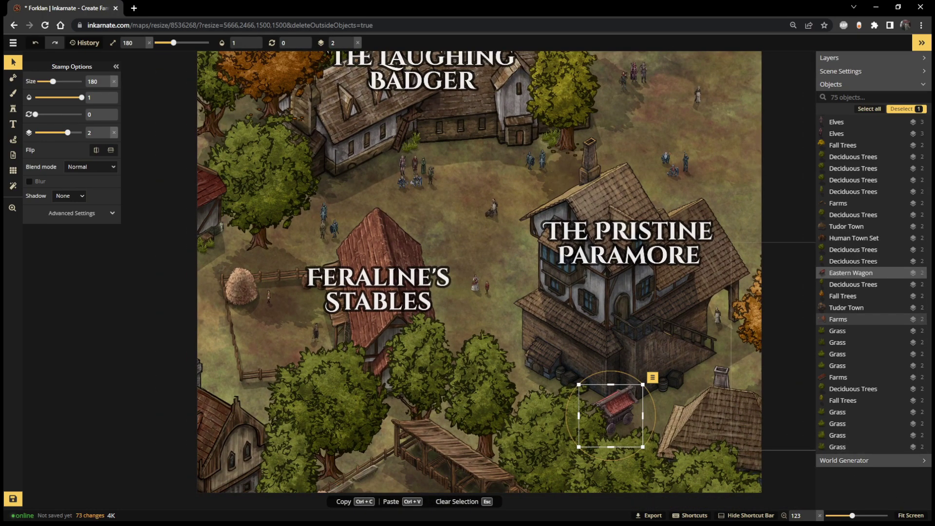
left_click(915, 516)
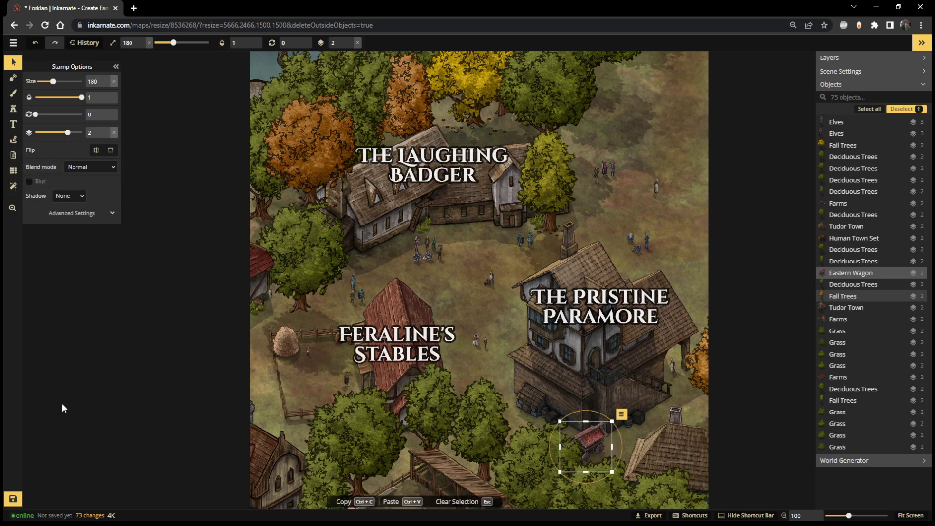
- Save the region as a new map named "Badger 1"
left_click(13, 497)
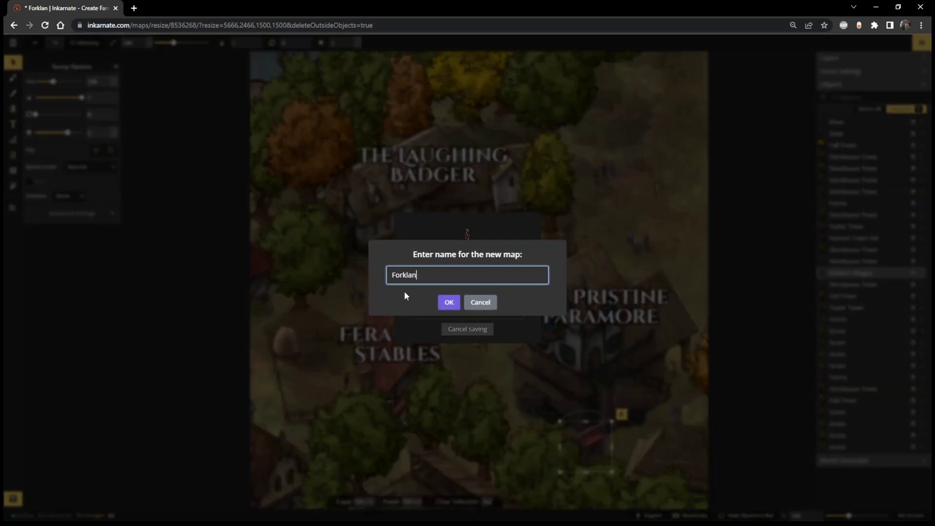
key("BackSpace")
key("BackSpace")
key("BackSpace")
key("BackSpace")
key("BackSpace")
key("BackSpace")
type("Bad")
left_click(448, 301)
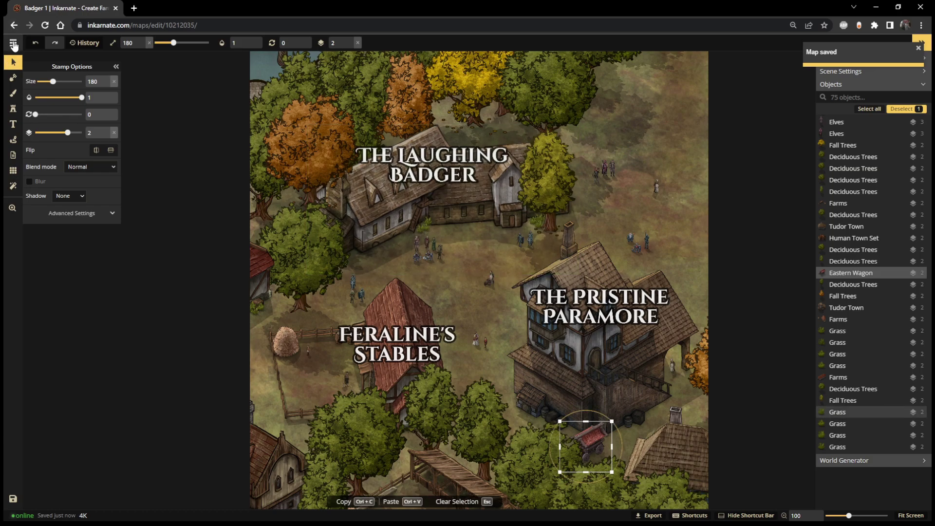
- Return to the map overview and clone the Badger 1 map as "Badger 1 (copy)"
left_click(13, 44)
left_click(59, 202)
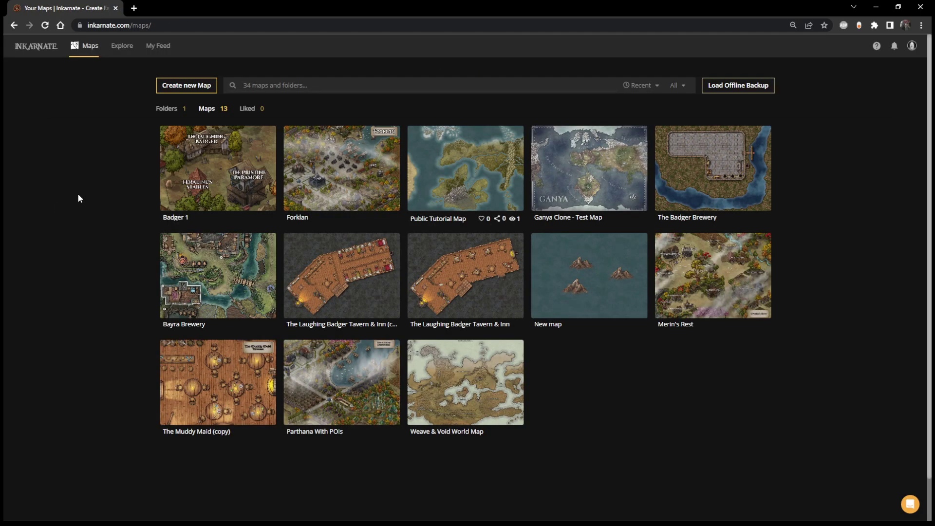
left_click(263, 141)
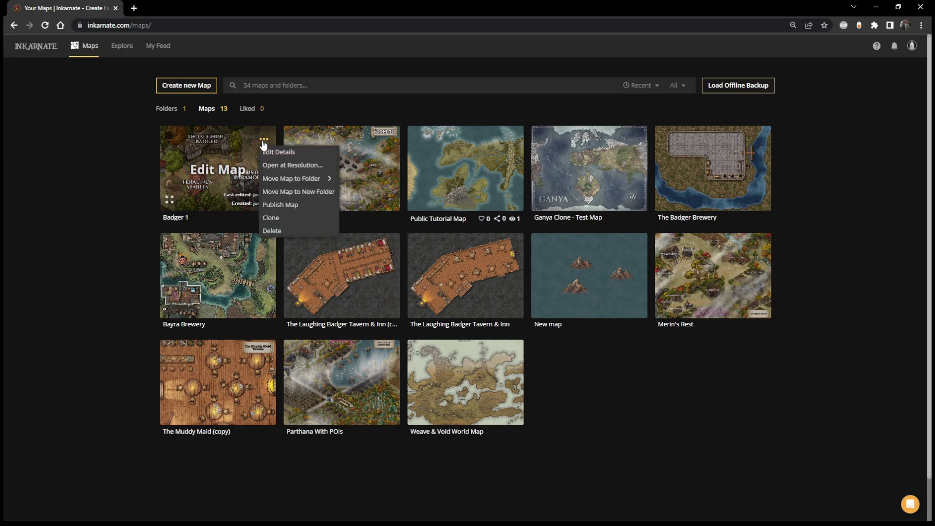
left_click(275, 222)
left_click(453, 75)
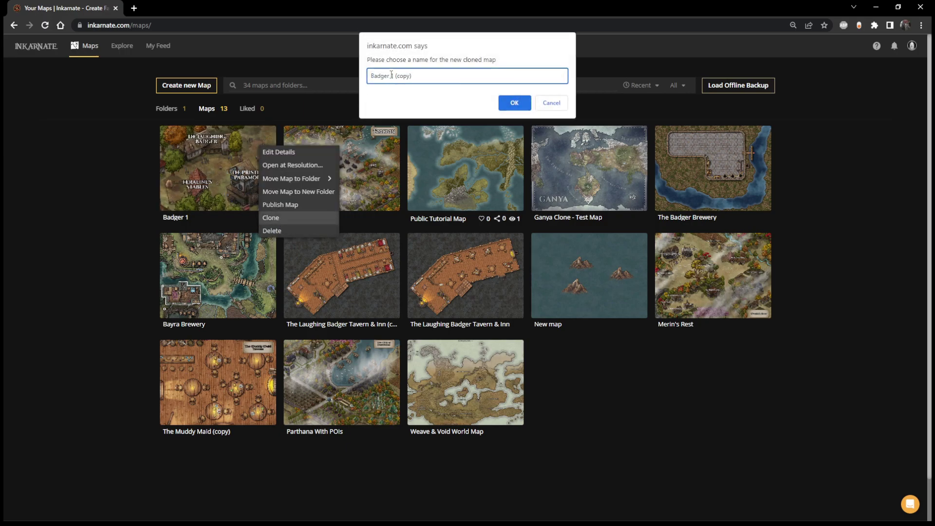
left_click(516, 101)
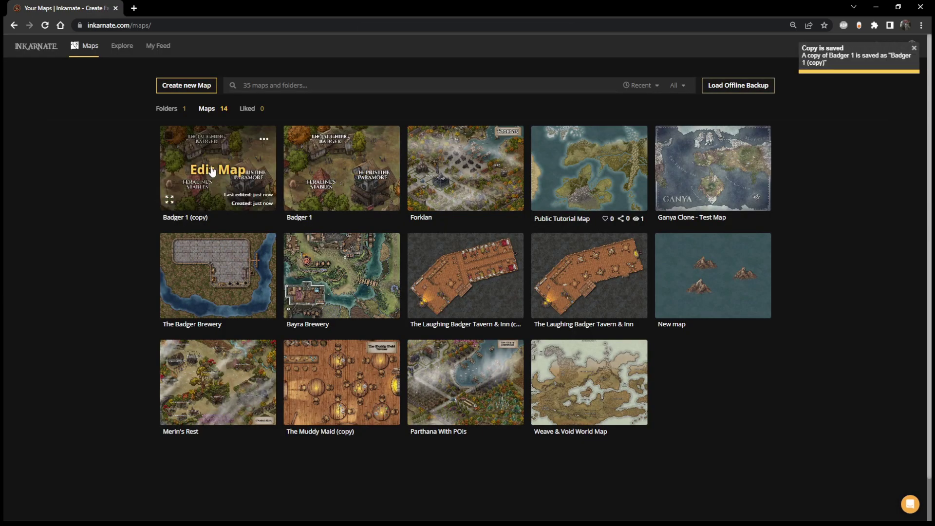
- Open the Badger 1 (copy) map at Ultra (4K) resolution
left_click(264, 139)
left_click(275, 165)
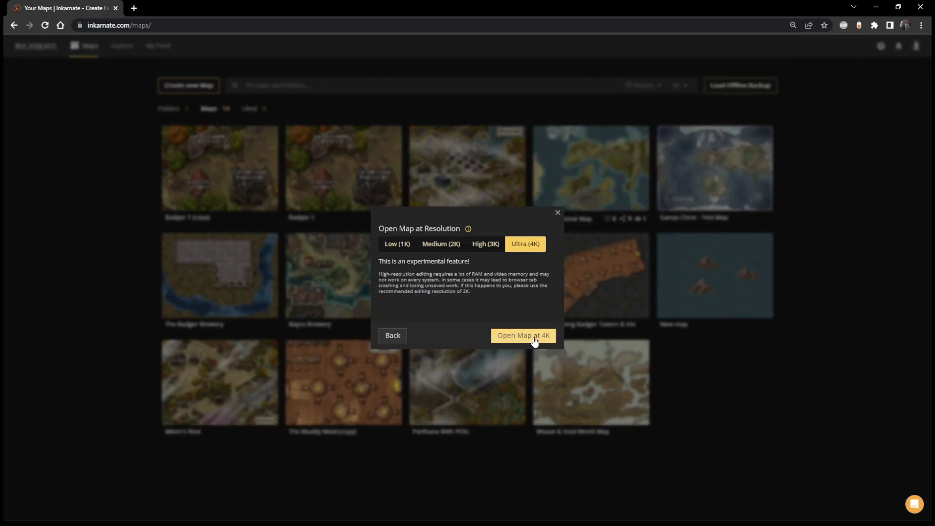
left_click(533, 334)
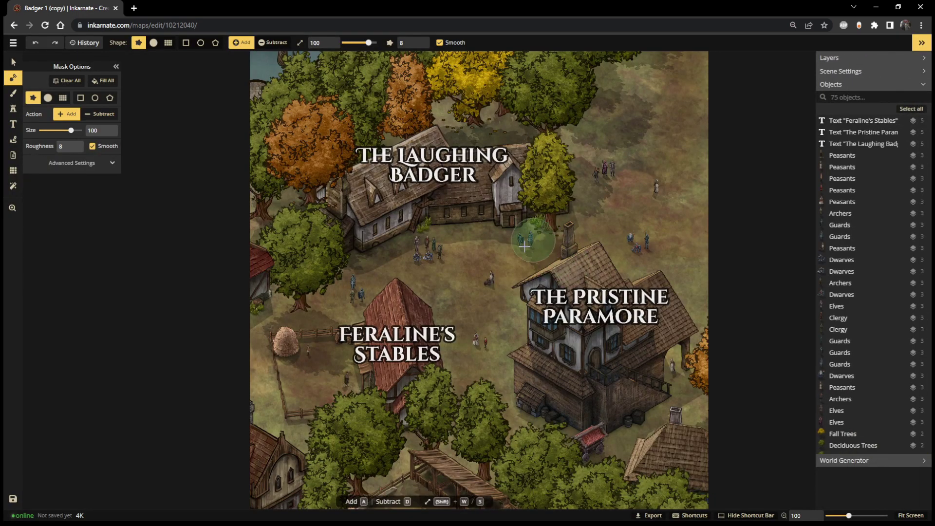
- Delete all the humanoid figures from the copied map, keeping the labels, buildings, trees and wagon, and save it
left_click(13, 61)
left_click(360, 298)
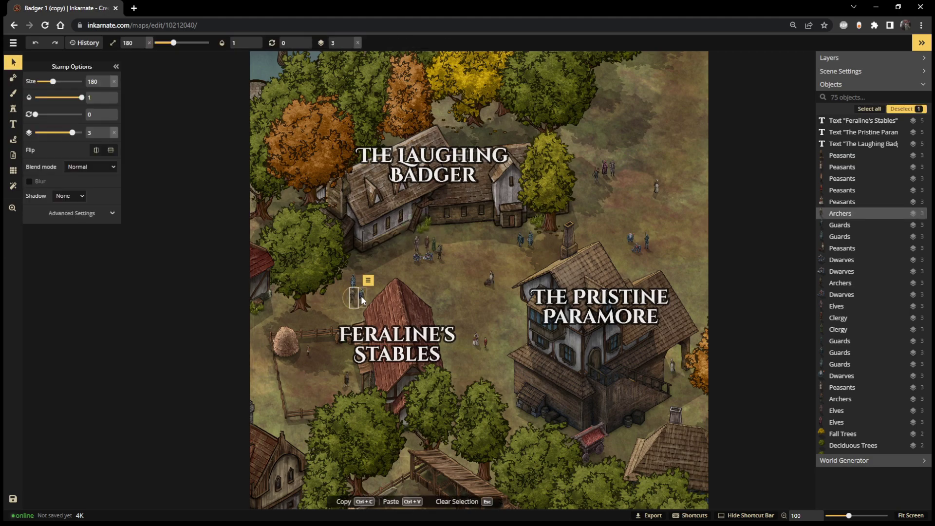
left_click(362, 297, "shift")
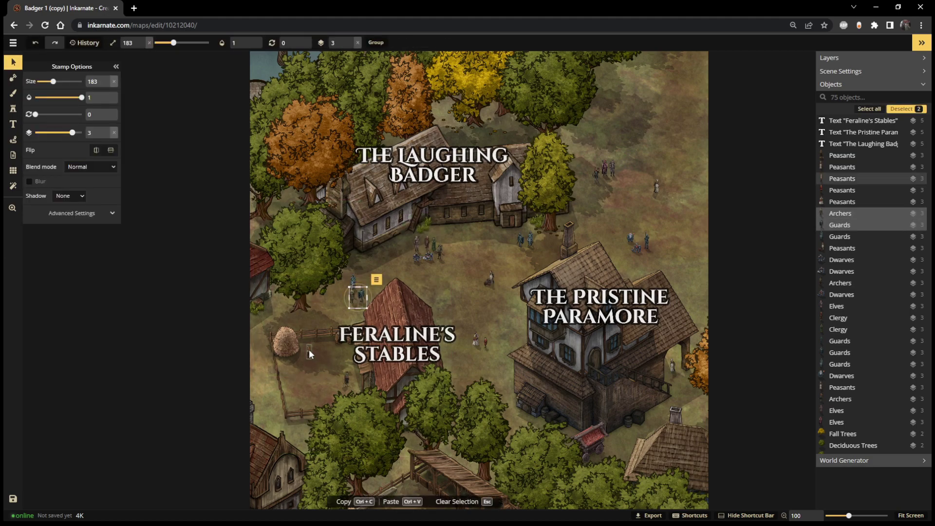
left_click(850, 167)
left_click_drag(851, 162, 842, 422)
key("Delete")
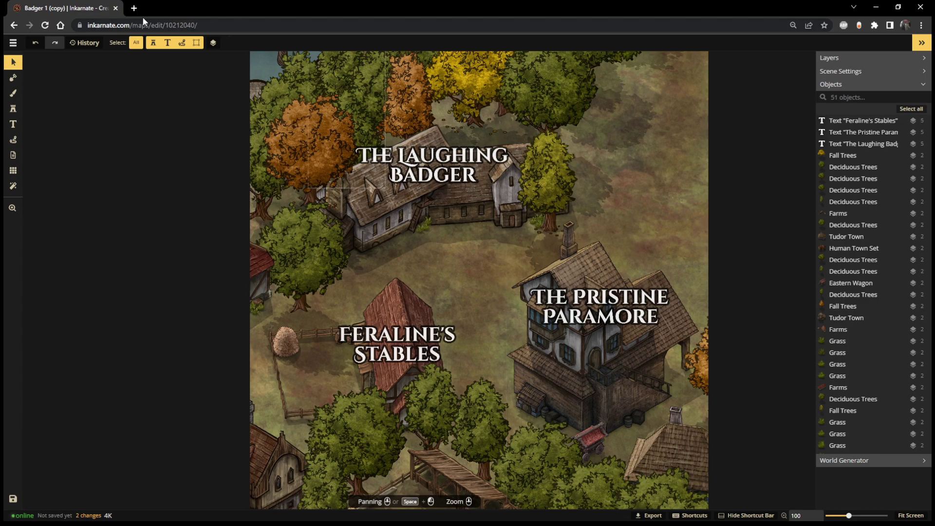
left_click(13, 499)
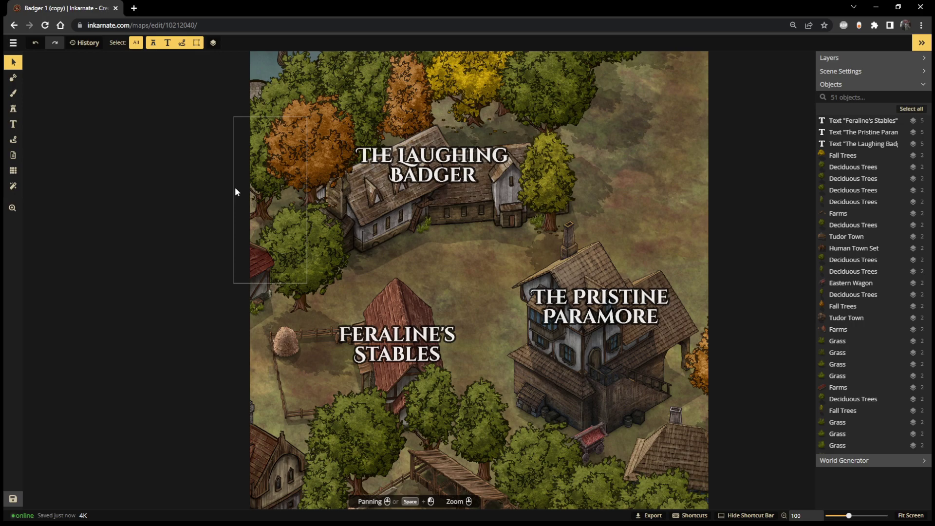
- Show the grid on the map and compare the isometric, square and both hexagonal shapes, ending on Hexagons
left_click(13, 171)
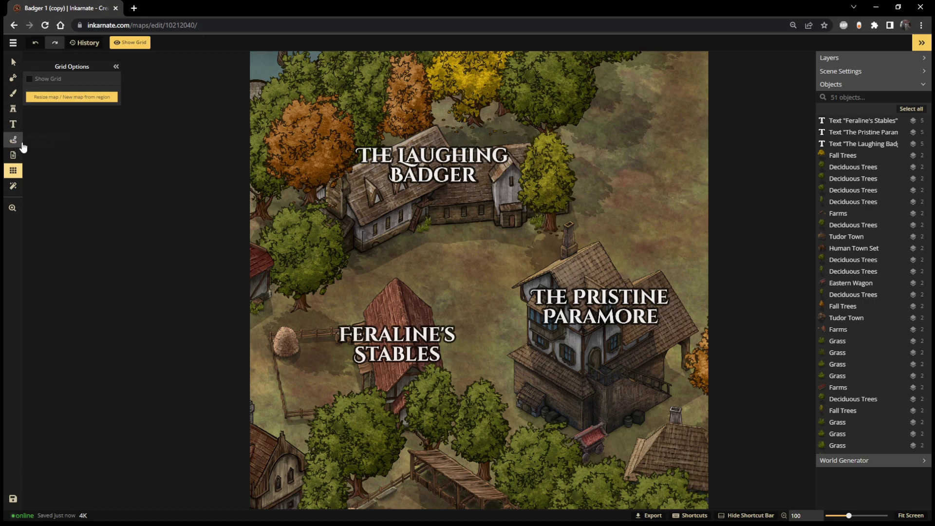
left_click(30, 79)
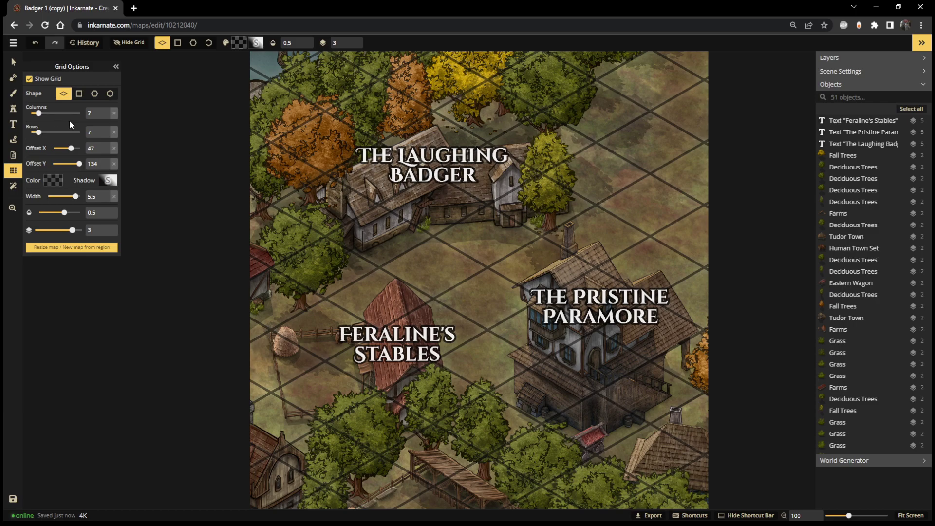
left_click(80, 94)
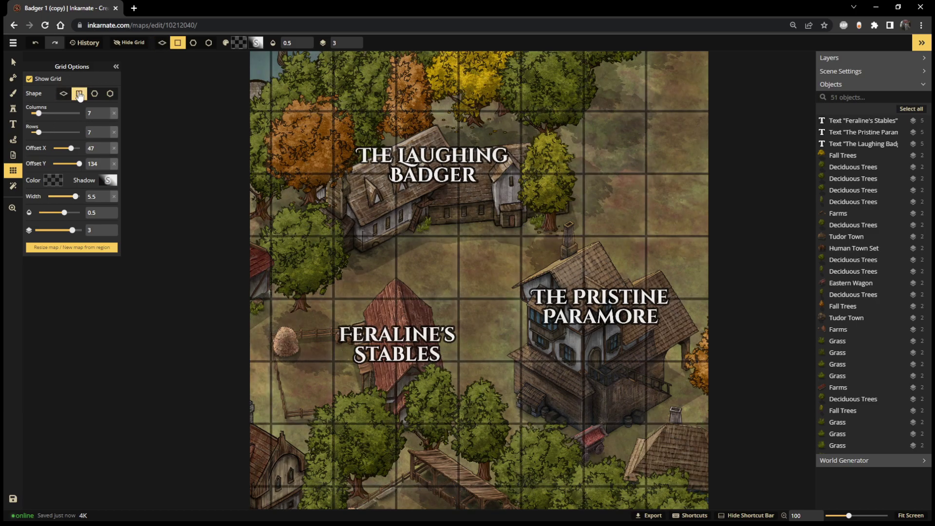
left_click(94, 94)
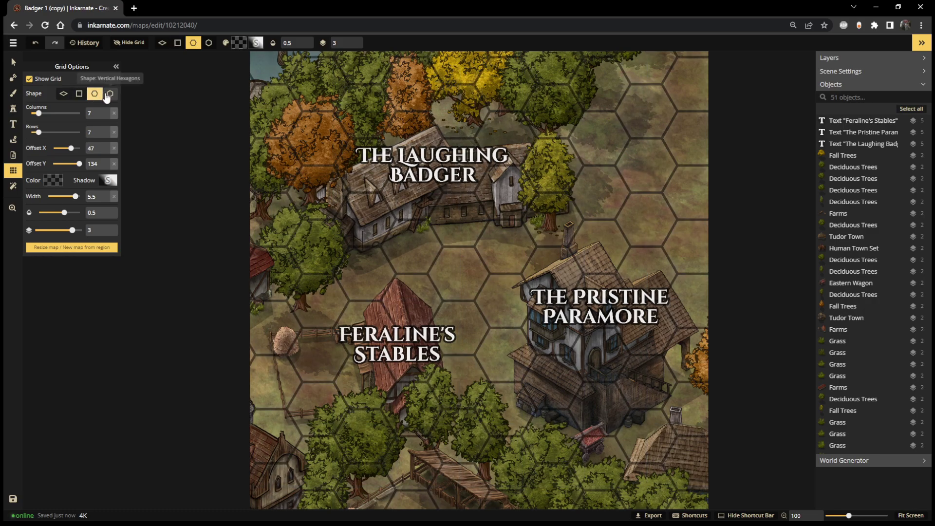
left_click(109, 95)
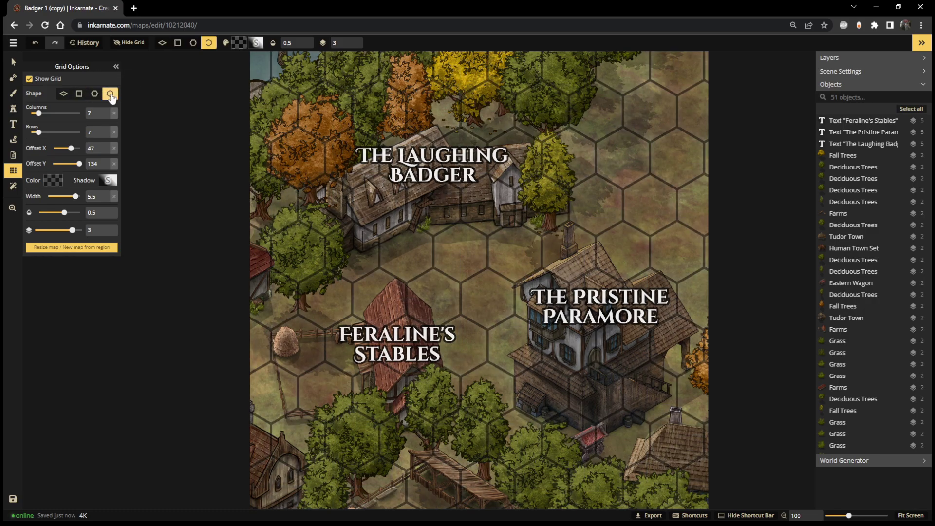
left_click(79, 96)
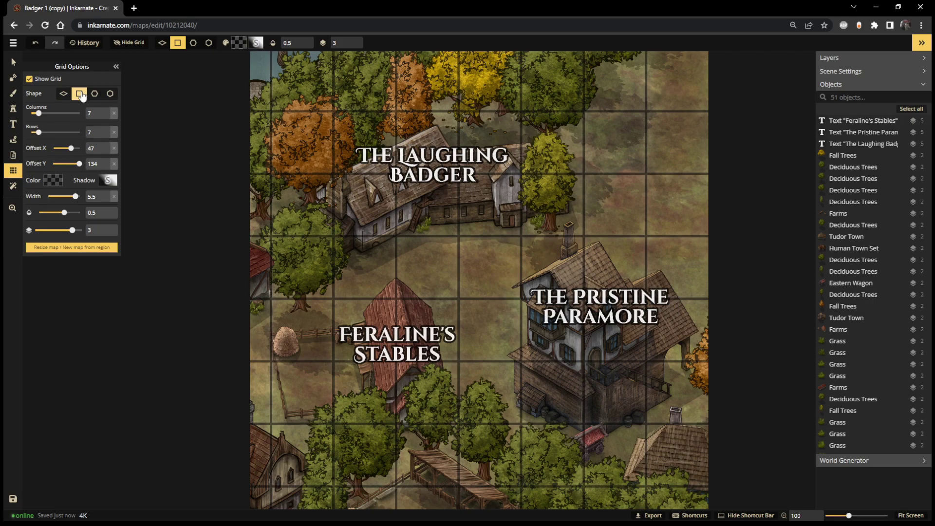
left_click(94, 96)
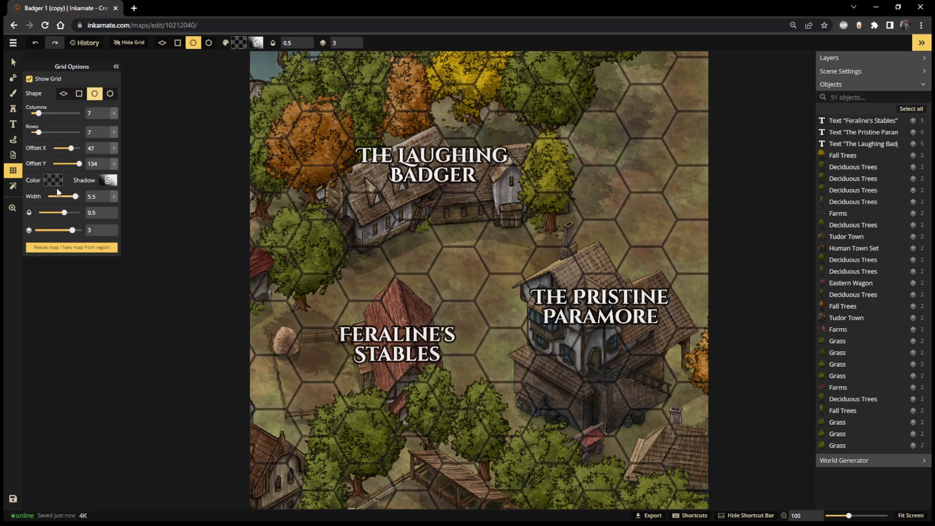
- Set the hexagon grid to 21 columns and 21 rows with a line width of 2.1
left_click_drag(75, 197, 76, 196)
left_click_drag(37, 114, 48, 120)
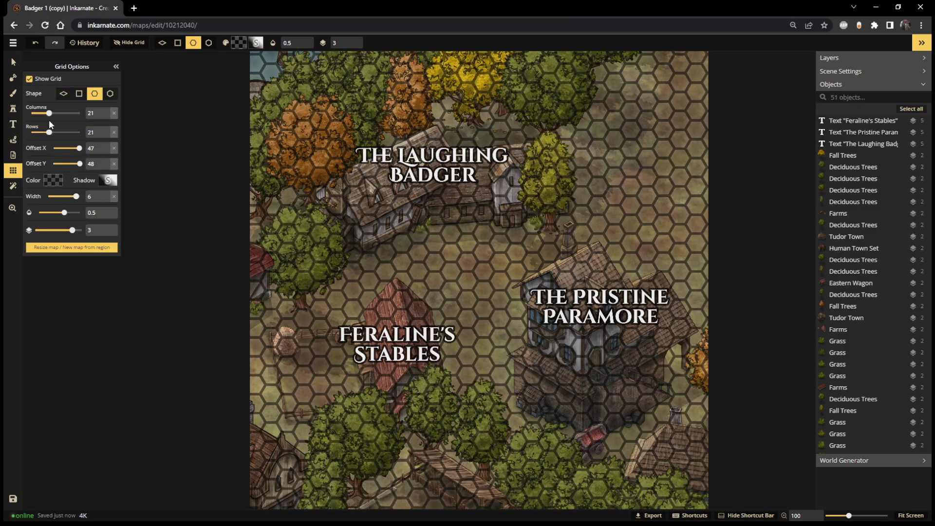
left_click_drag(76, 196, 70, 196)
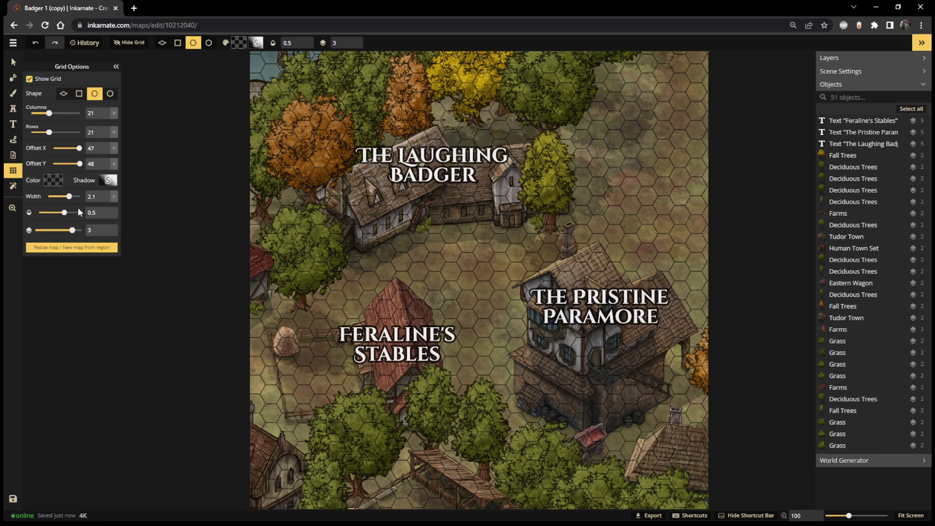
- Try the denser, thinner grid with square and Vertical Hexagons shapes, and switch it back to Hexagons
left_click(79, 94)
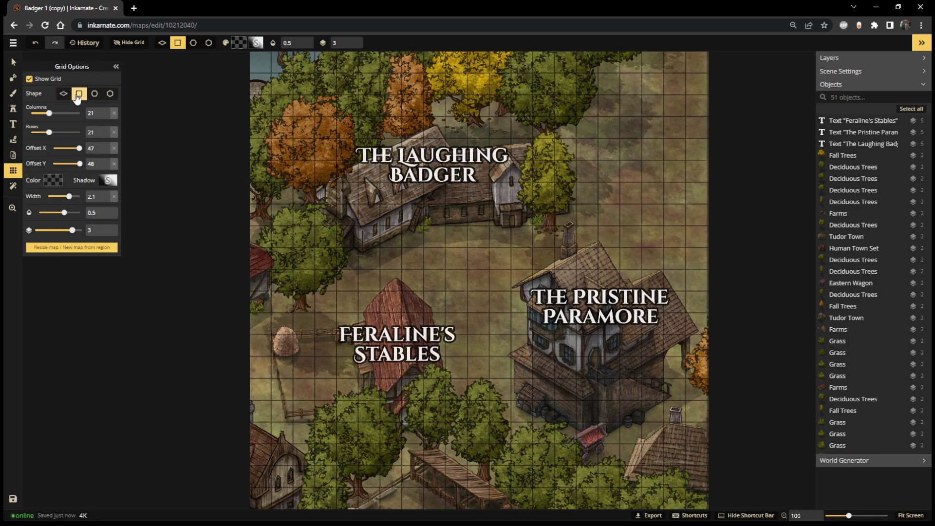
left_click(110, 94)
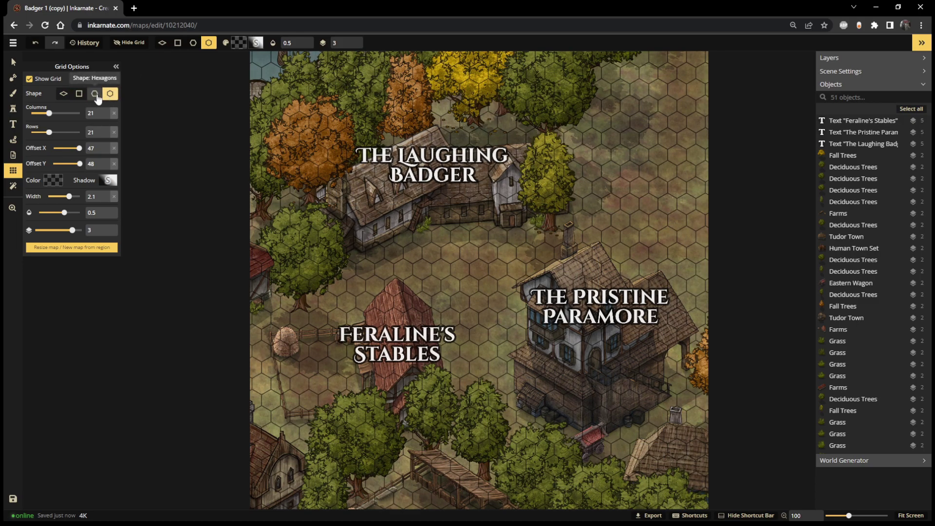
left_click(96, 97)
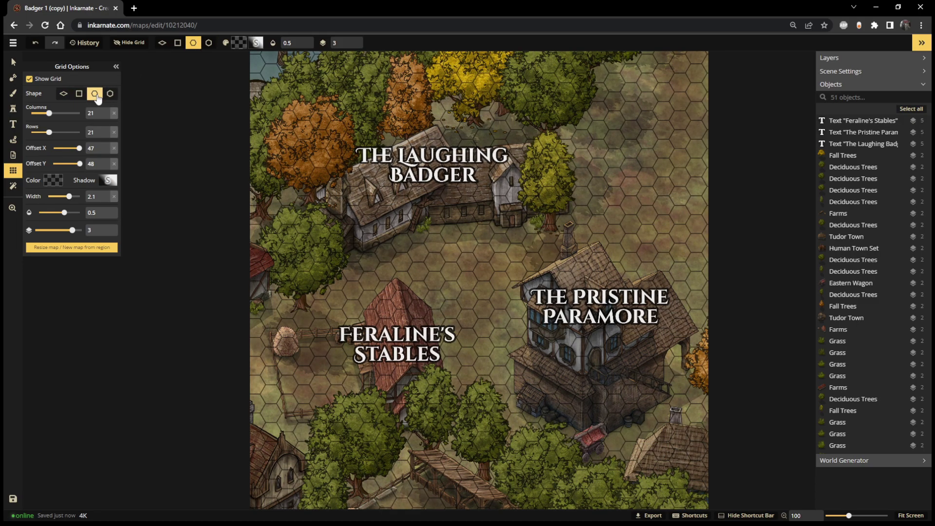
- Return to the map overview, accepting the leave prompt, and open the Forklan map for editing
left_click(13, 43)
left_click(37, 204)
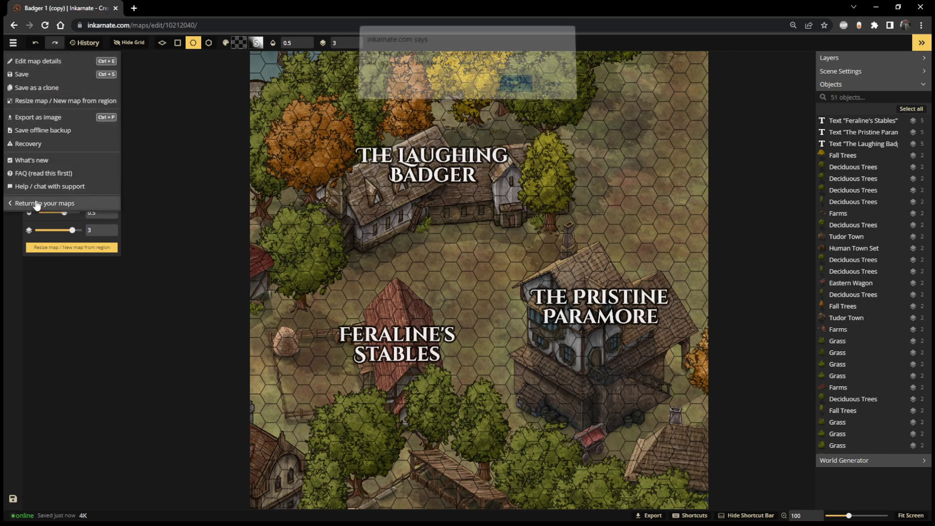
left_click(516, 90)
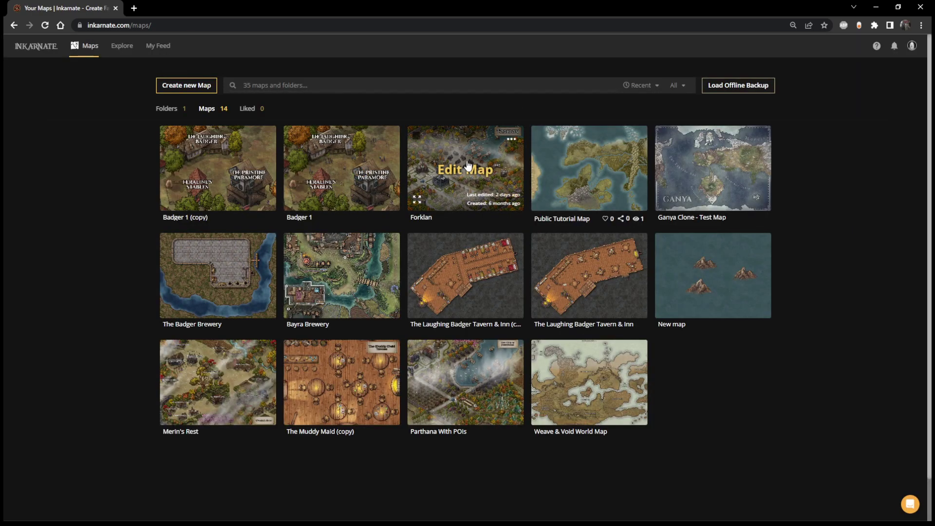
left_click(465, 171)
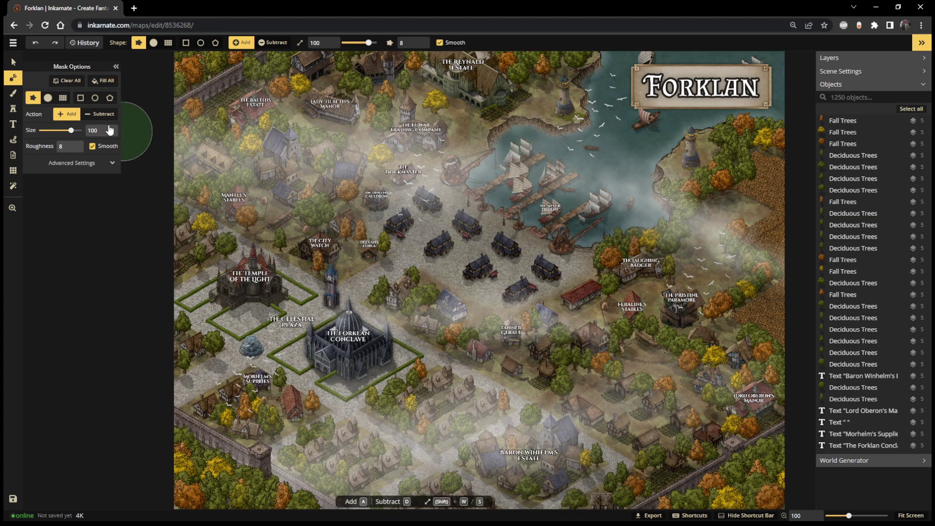
- Start a new map from region on the Forklan map and select about 737 by 692 around Lord Oberon's Manor
left_click(13, 170)
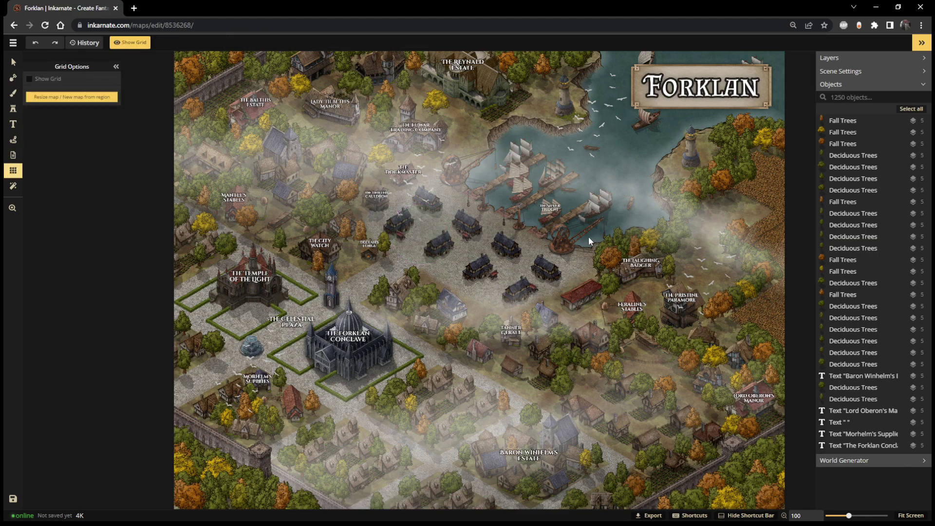
left_click(63, 96)
left_click_drag(590, 240, 797, 447)
left_click(682, 345)
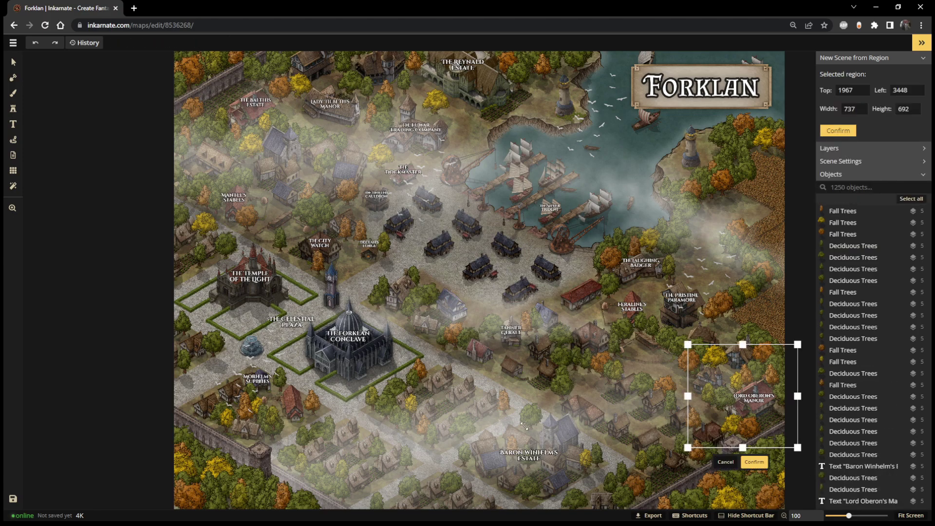
- Select a region of about 980 by 569 around Baron Winhelm's Estate, and cancel the selection
left_click(458, 398)
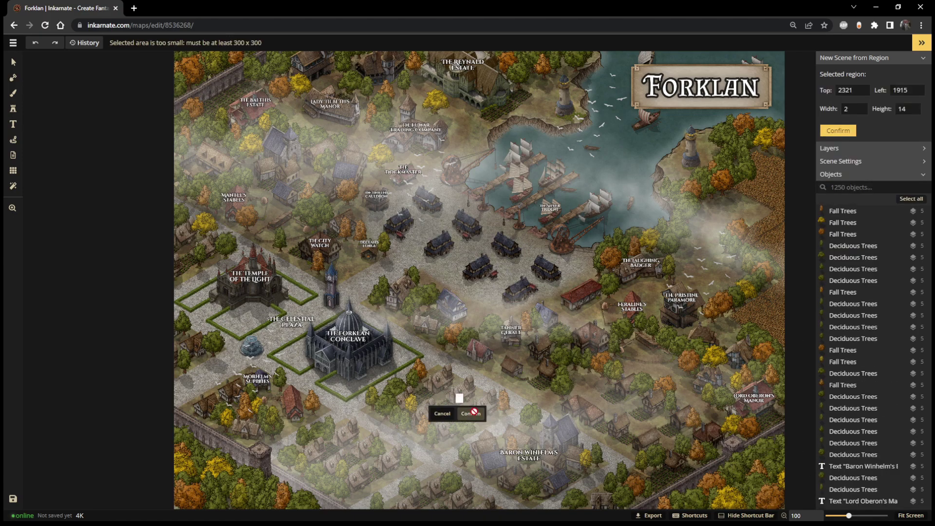
left_click(510, 431)
left_click_drag(481, 404, 626, 489)
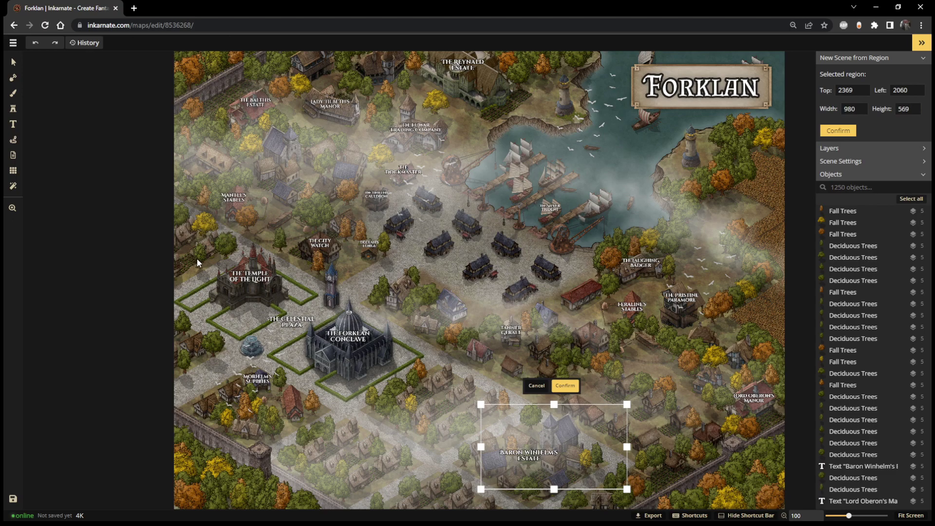
left_click(536, 385)
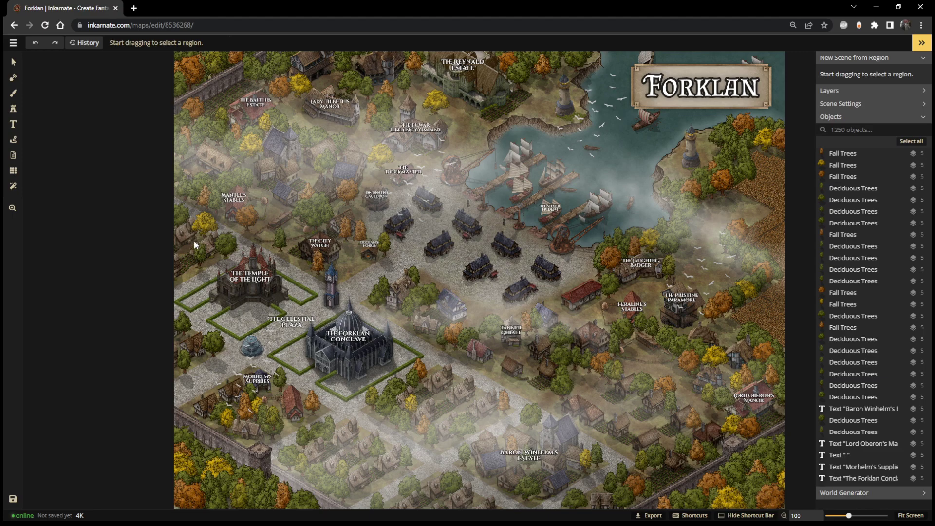
- Select a region of about 997 by 691 around The Temple of the Light, and cancel the selection
left_click_drag(180, 242, 326, 339)
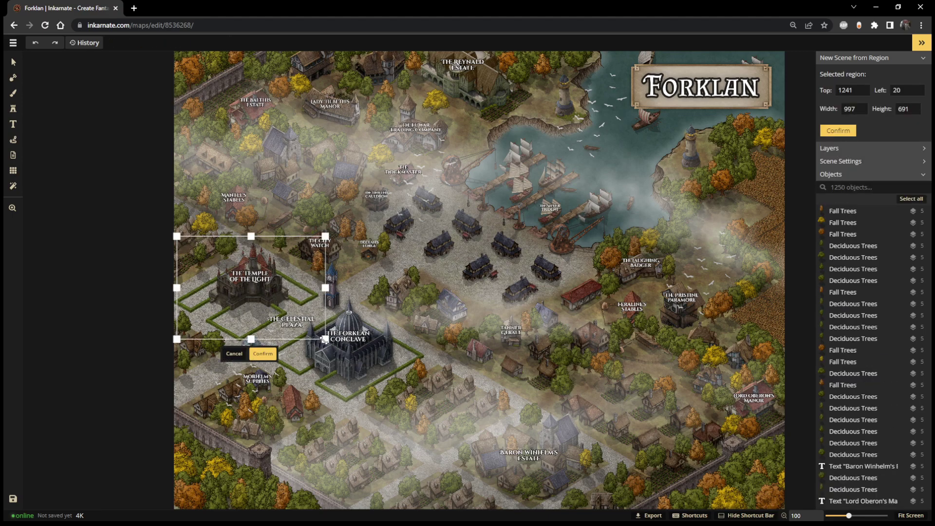
left_click(262, 356)
left_click(372, 347)
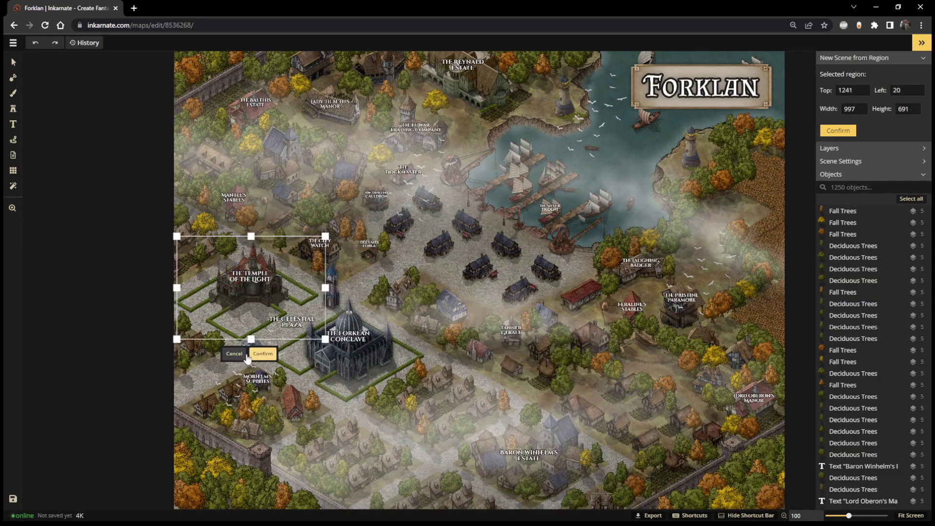
left_click(228, 354)
- Select and adjust a region of about 1130 by 860 around The Forklan Conclave, and clear the selection
left_click_drag(262, 286, 423, 407)
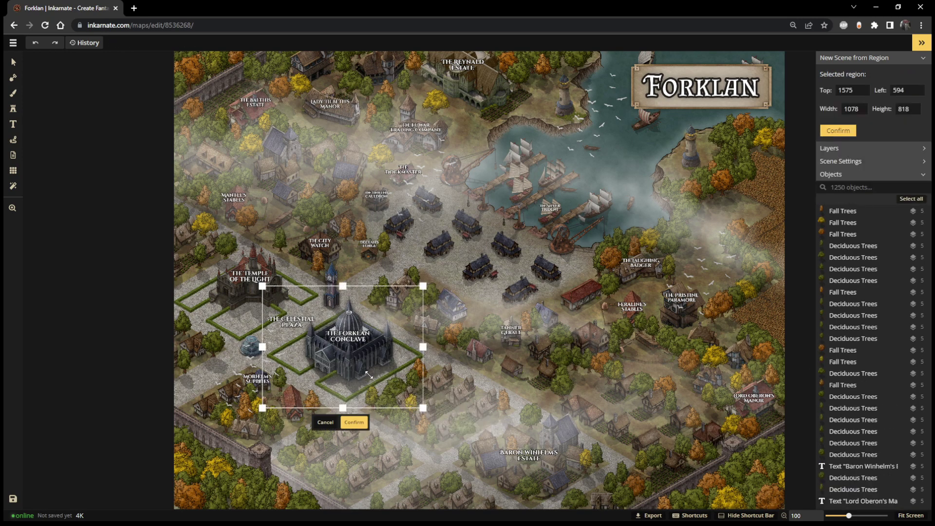
mouse_move(423, 283)
left_mouse_down()
mouse_move(404, 281)
mouse_move(430, 280)
left_mouse_up()
left_click_drag(366, 369, 371, 371)
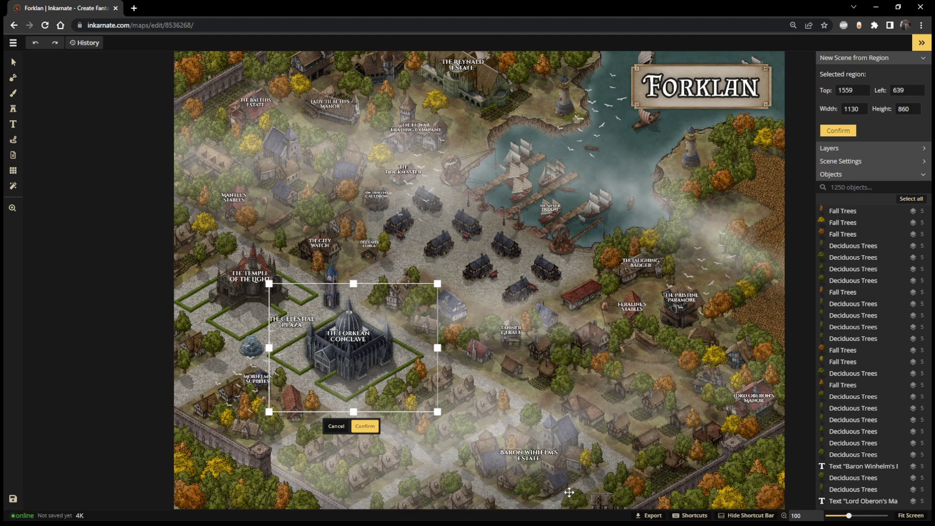
left_click_drag(256, 382, 395, 161)
left_click(474, 107)
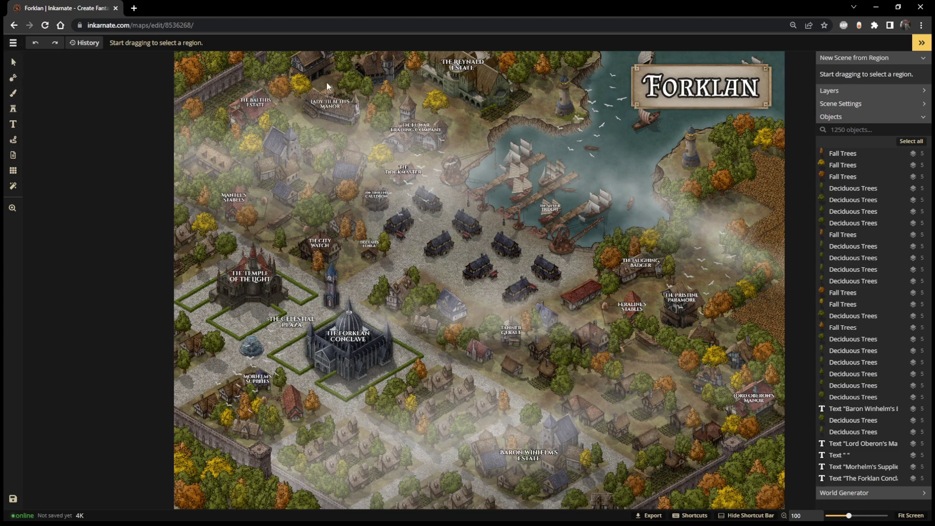
- Select a region of about 604 by 421 around The Dockmaster and The Dented Cauldron, and cancel the selection
left_click(16, 183)
left_click(88, 105)
scroll(385, 161, "up", 5)
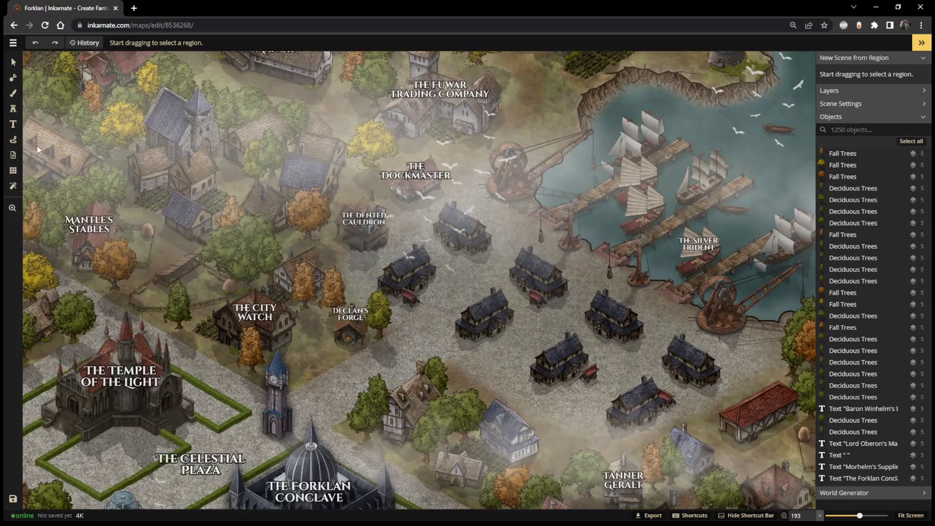
left_click(15, 172)
left_click(73, 101)
left_click_drag(310, 145, 484, 267)
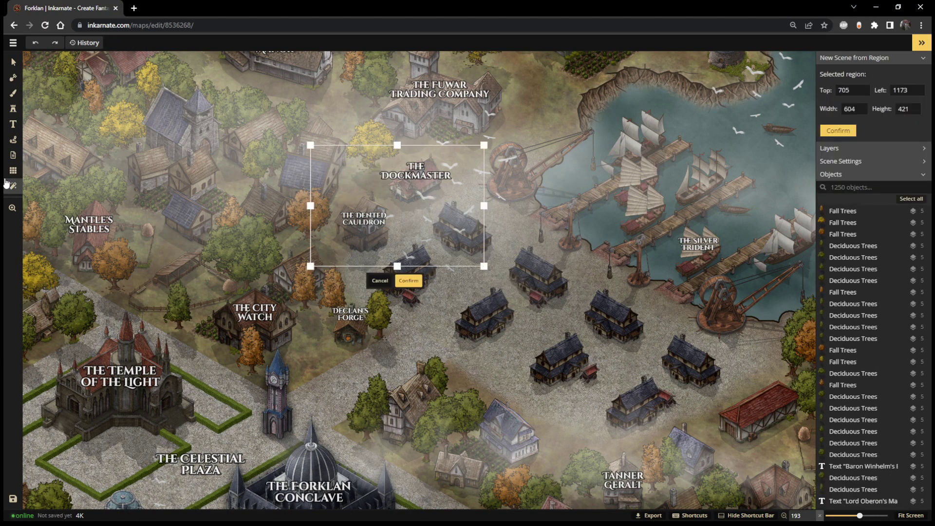
left_click(379, 280)
- Try regions about 668 by 382 around The City Watch and Declan's Forge and about 564 by 403 around The Fuwar Trading Company, and cancel both
left_click_drag(26, 183, 394, 384)
left_click(74, 305)
scroll(488, 235, "down", 2)
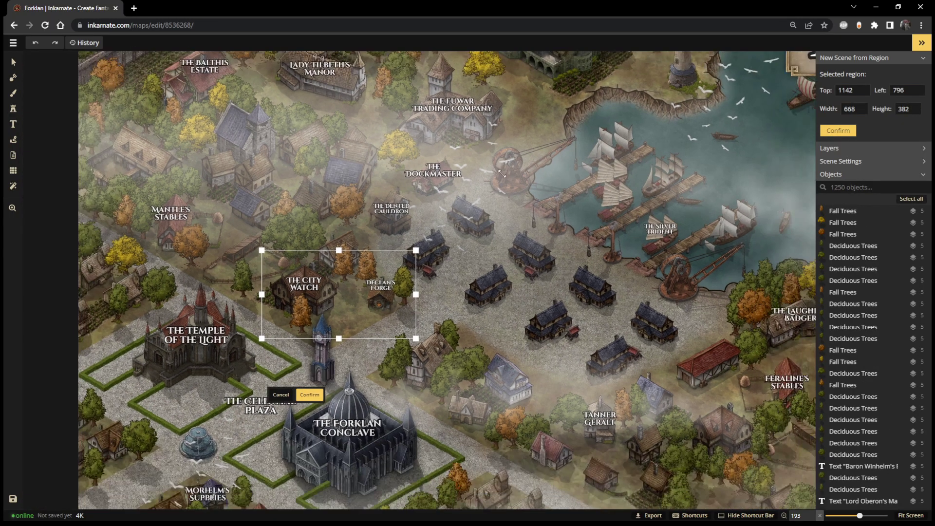
scroll(488, 235, "up", 1)
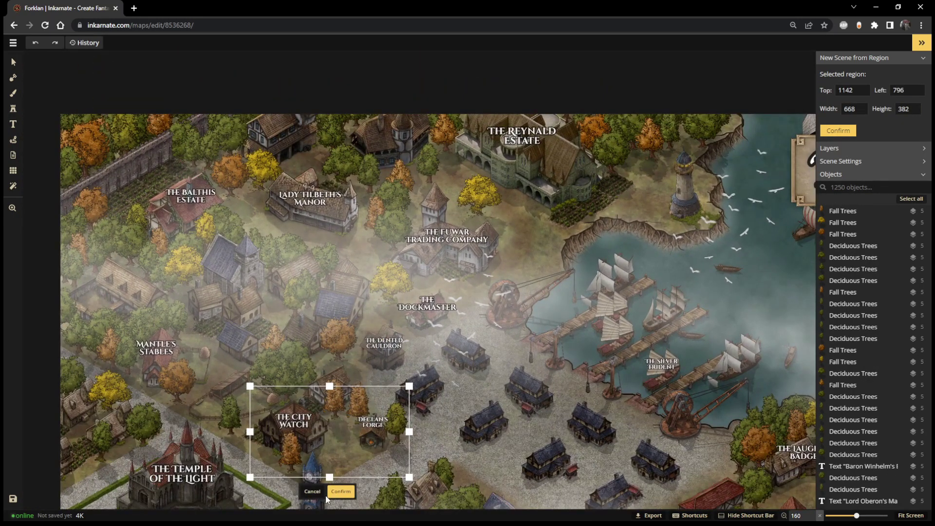
left_click(314, 491)
left_click_drag(393, 191, 527, 287)
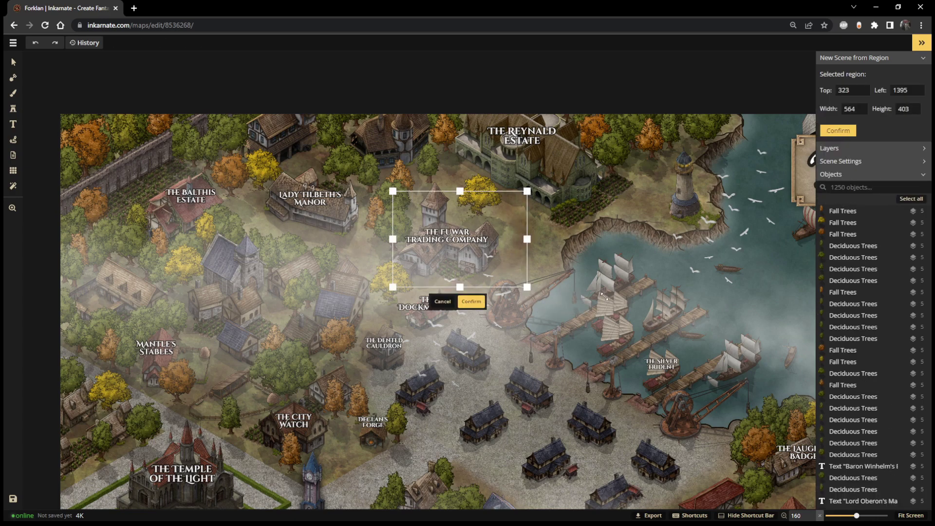
left_click(442, 301)
- Select a region of about 618 by 466 around The Silver Trident and the neighbouring dock crane
left_click_drag(618, 321, 766, 432)
scroll(761, 399, "up", 5)
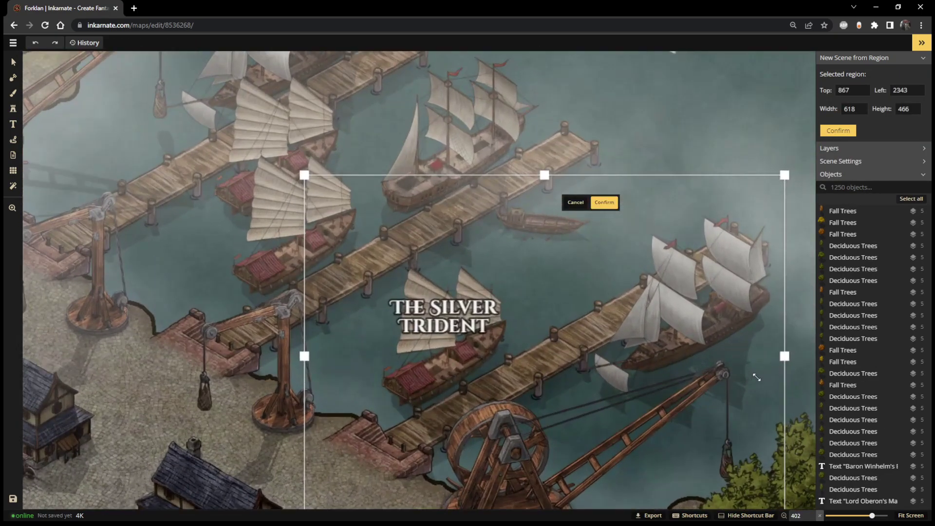
scroll(575, 354, "down", 1)
scroll(528, 225, "up", 3)
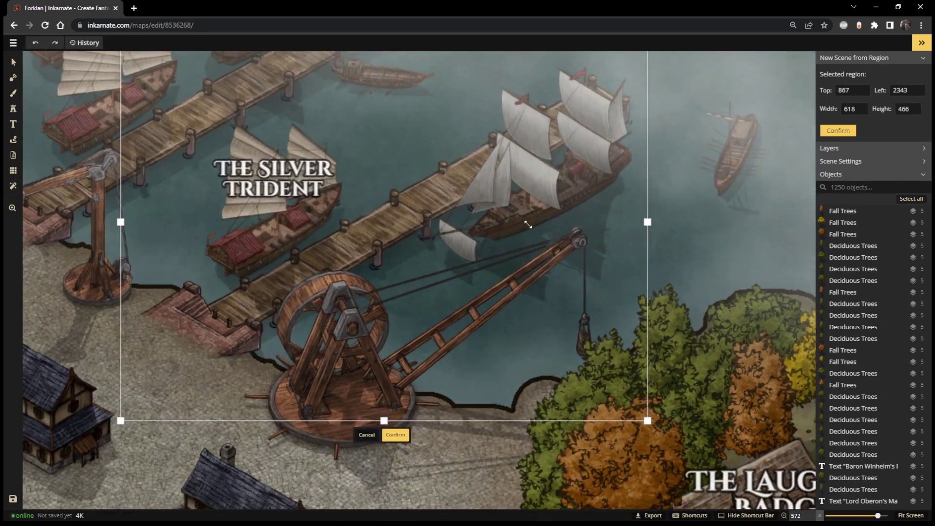
scroll(528, 225, "down", 1)
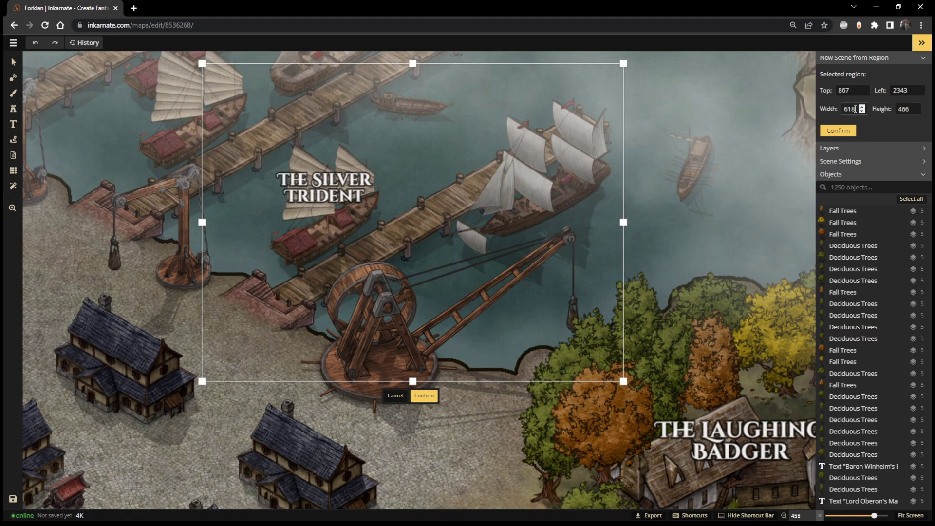
- Set the width of the selected Silver Trident region to 750 and its height to 500
left_click(857, 108)
double_click(855, 111)
type("750")
double_click(904, 108)
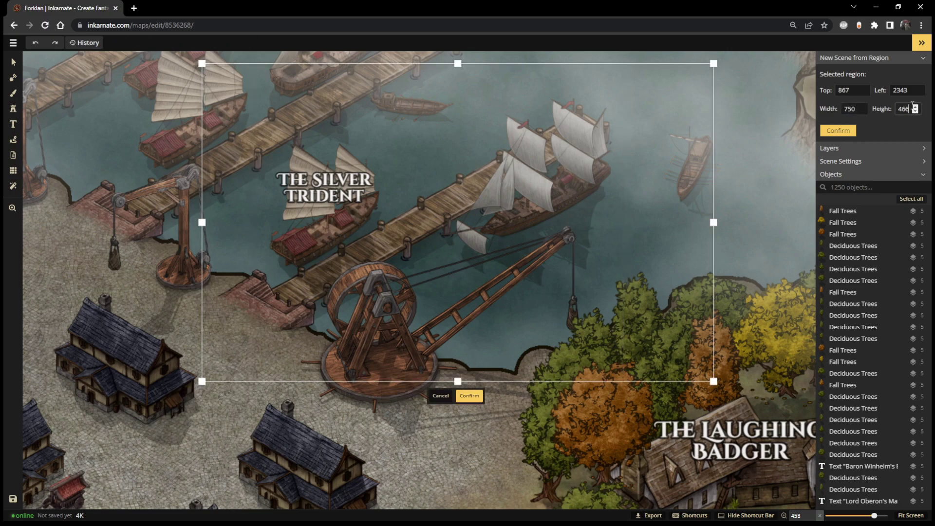
type("500")
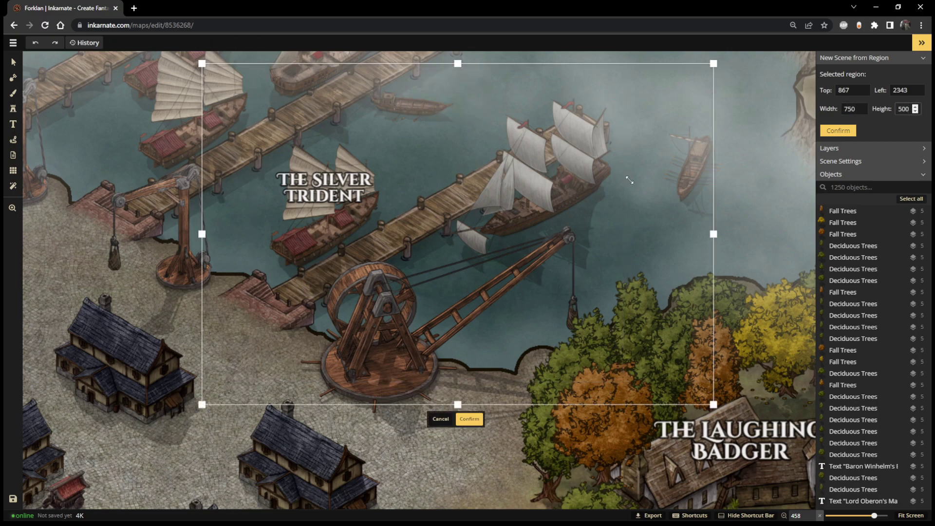
- Try moving the 750 by 500 region slightly further up and right over The Silver Trident's dock, and cancel the selection
scroll(576, 229, "down", 1)
scroll(576, 229, "down", 1)
mouse_move(584, 291)
left_mouse_down()
mouse_move(575, 273)
mouse_move(597, 280)
left_mouse_up()
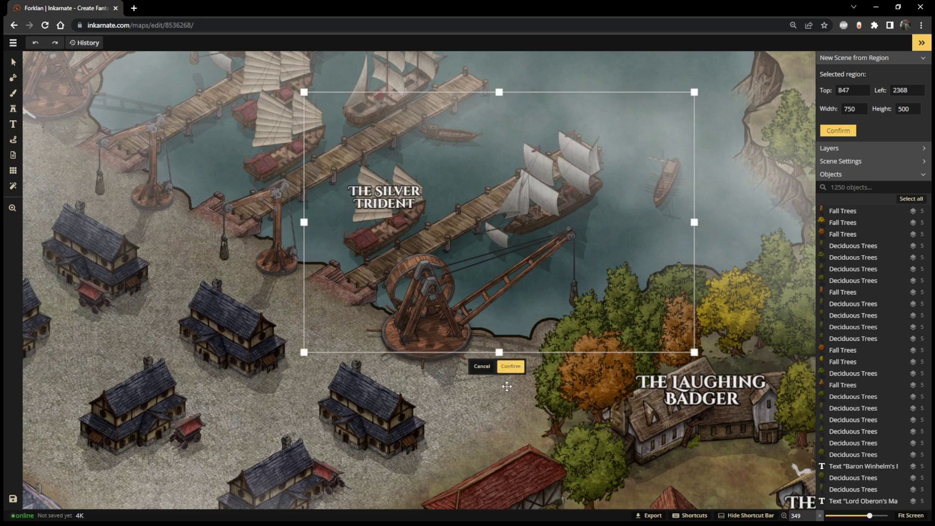
scroll(486, 423, "down", 3)
scroll(486, 423, "down", 5)
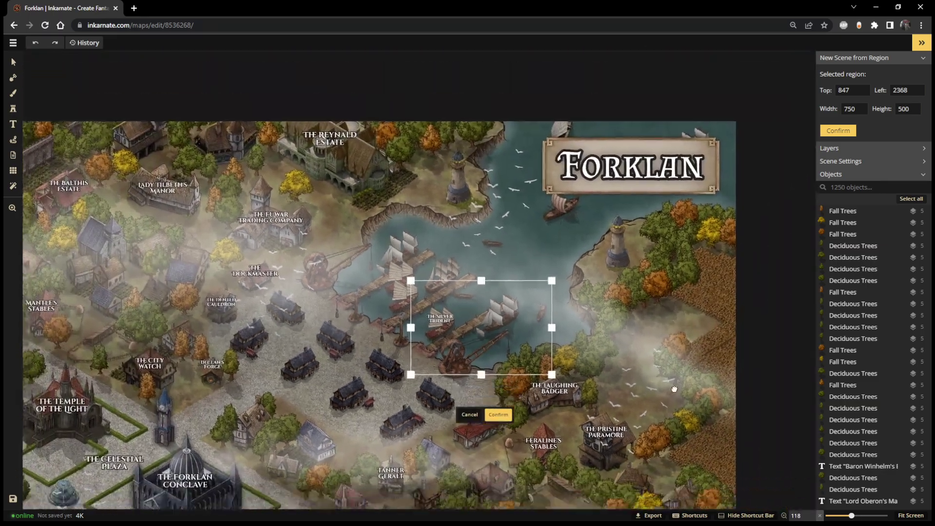
scroll(691, 293, "down", 1)
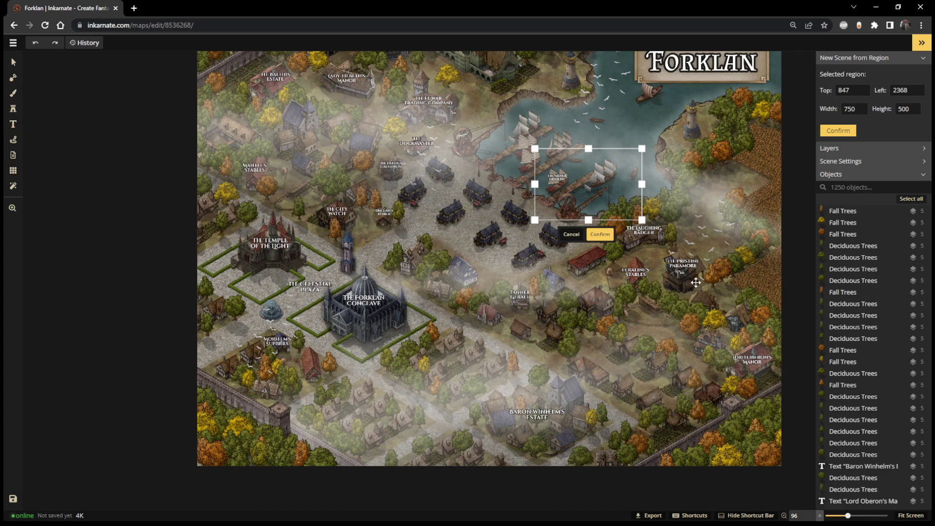
left_click(571, 234)
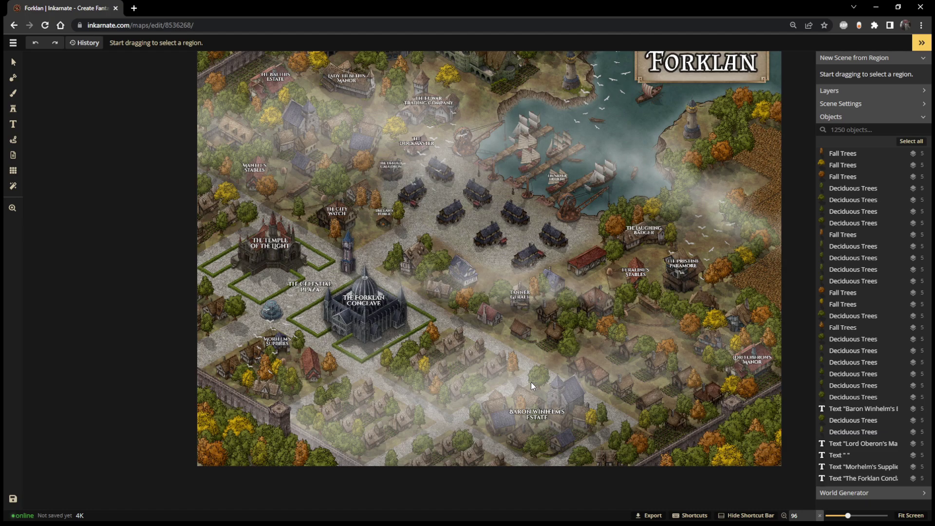
- Try the isometric grid on the houses between The Forklan Conclave and Baron Winhelm's Estate, and hide it again
scroll(401, 397, "up", 5)
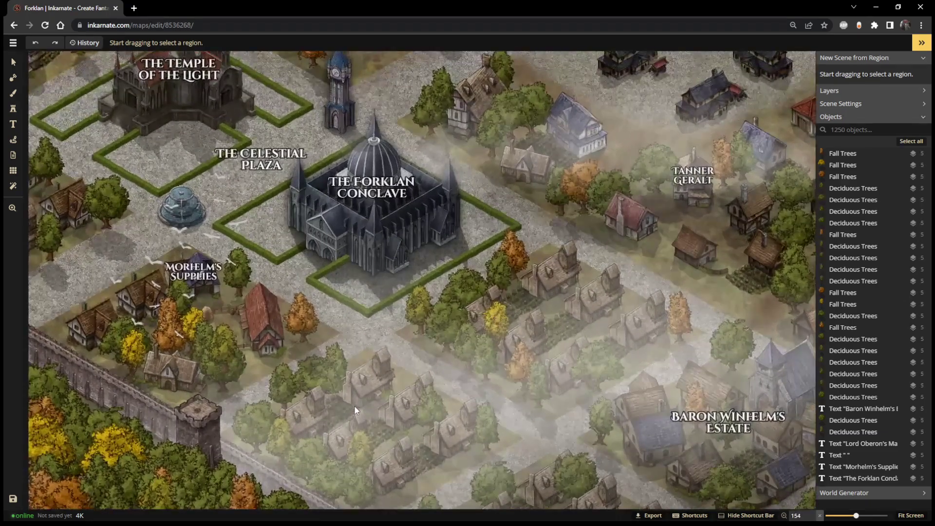
scroll(354, 408, "up", 3)
left_click(13, 170)
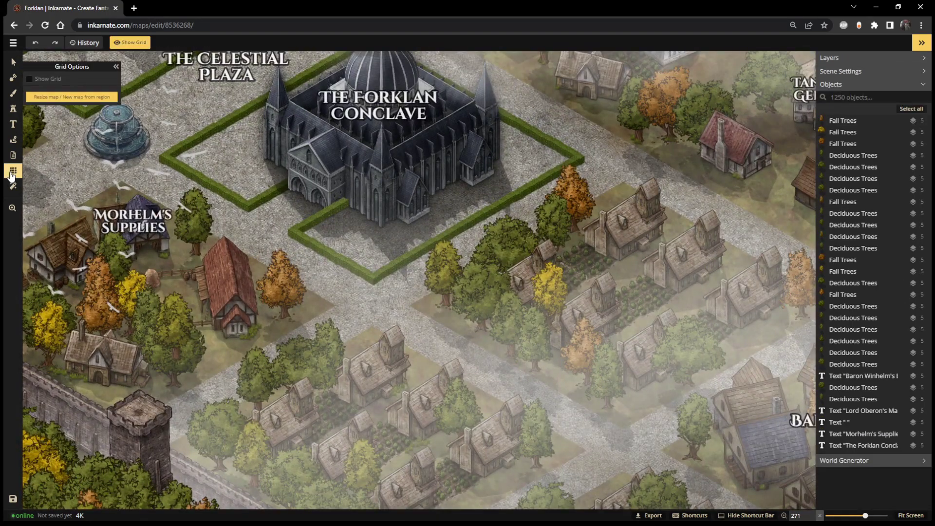
left_click(29, 78)
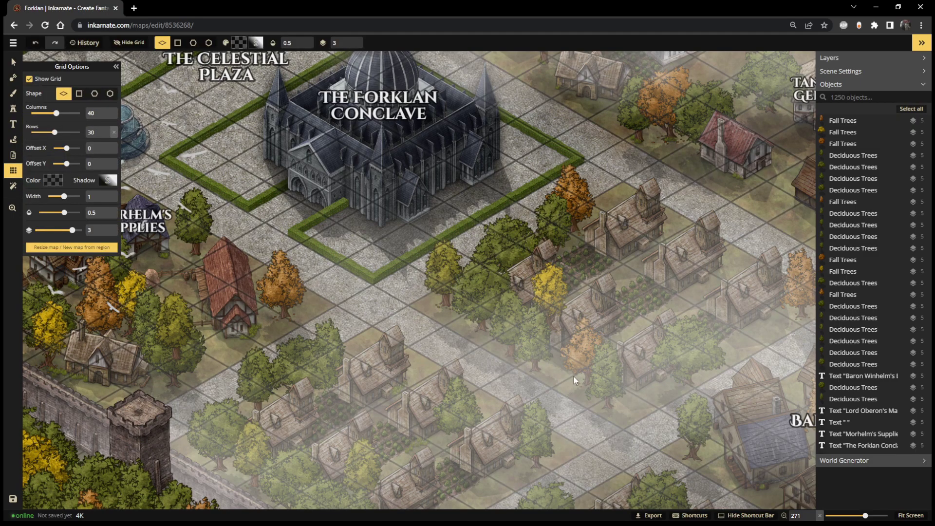
left_click_drag(562, 380, 439, 268)
scroll(440, 268, "up", 2)
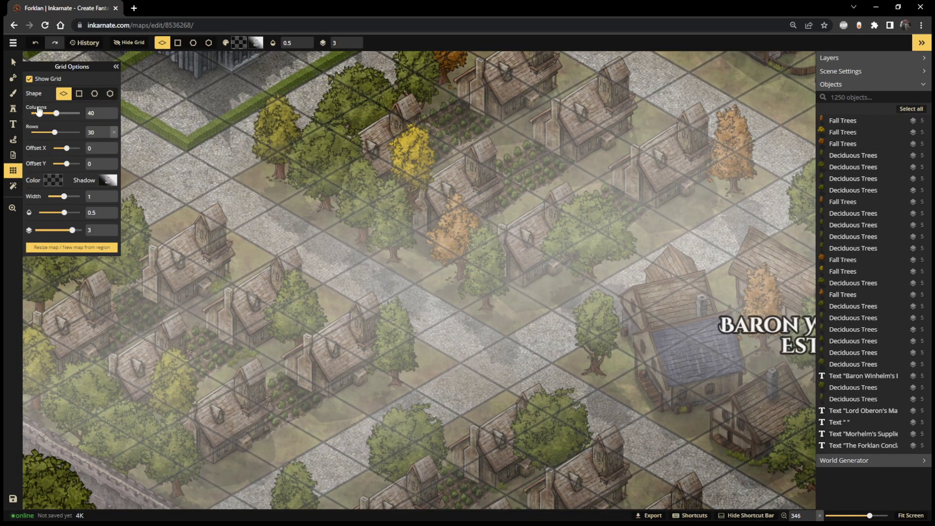
left_click(29, 78)
- Try a new-map region of about 929 by 574 around the street west of Baron Winhelm's Estate, and cancel it
left_click(73, 97)
left_click_drag(275, 209, 754, 506)
scroll(747, 386, "down", 3)
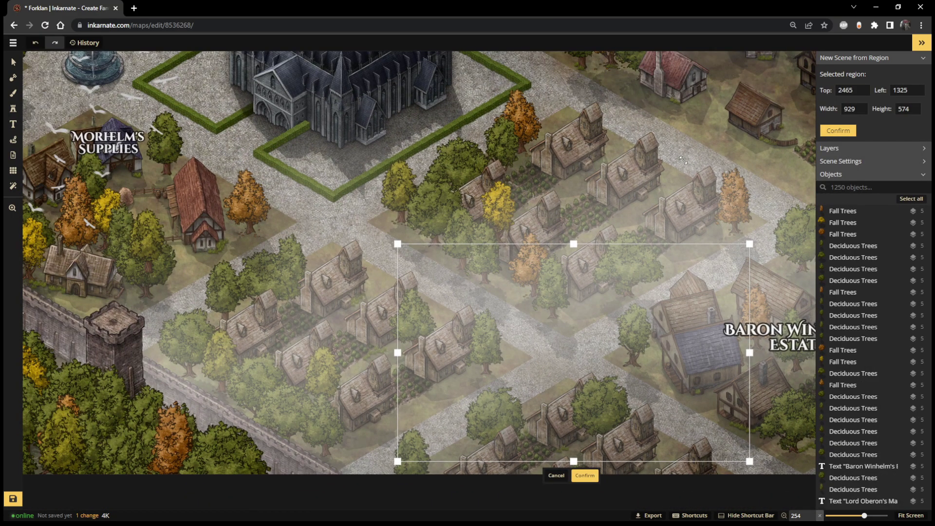
scroll(619, 87, "up", 3)
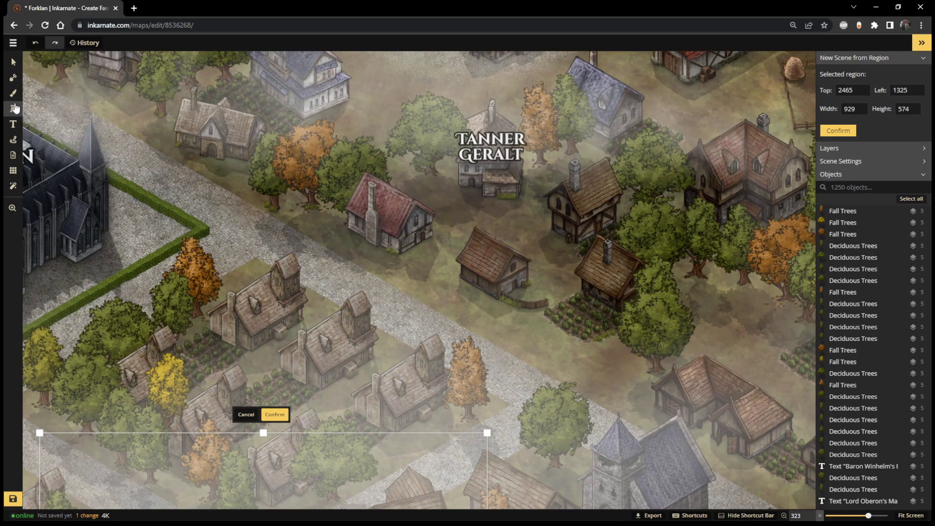
left_click(245, 414)
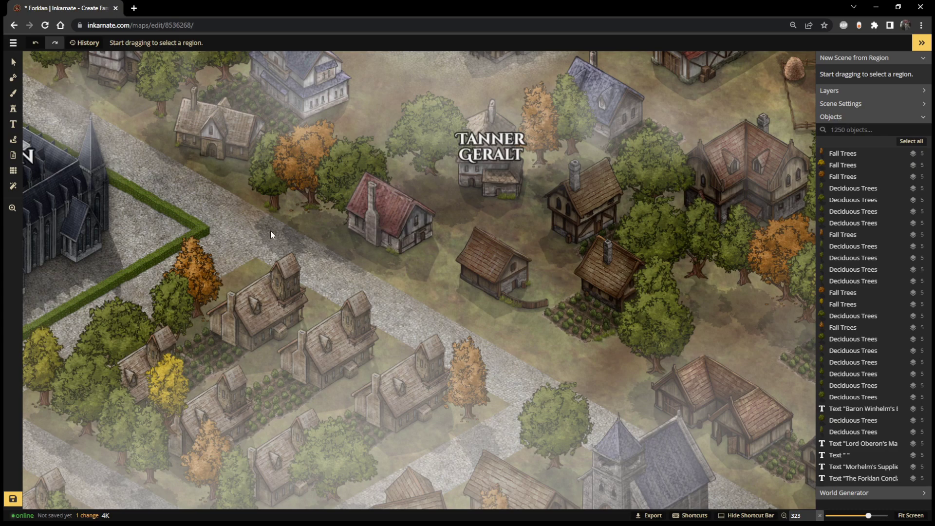
- Select a region of about 720 by 480 between The Forklan Conclave and Tanner Geralt, and move it over The Celestial Plaza's fountain
left_click_drag(25, 139, 393, 202)
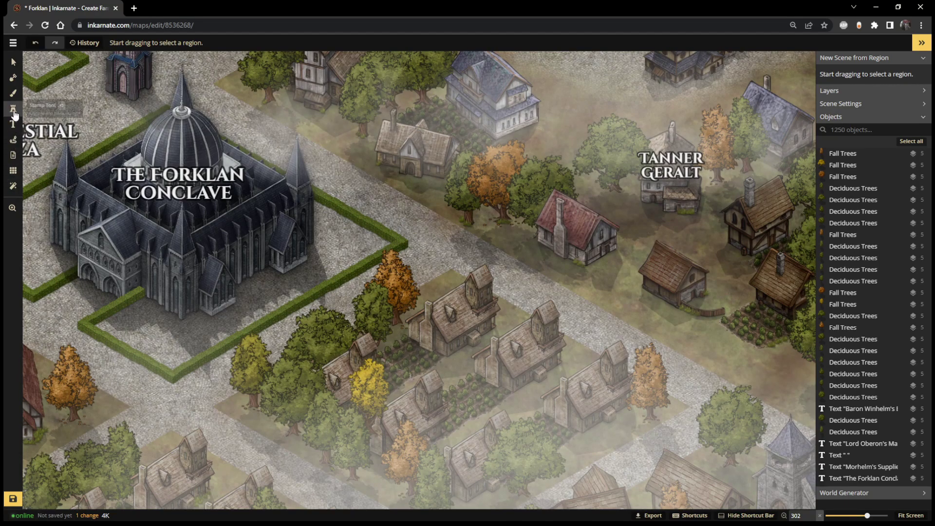
left_click(13, 171)
left_click(71, 97)
left_click_drag(287, 147, 612, 364)
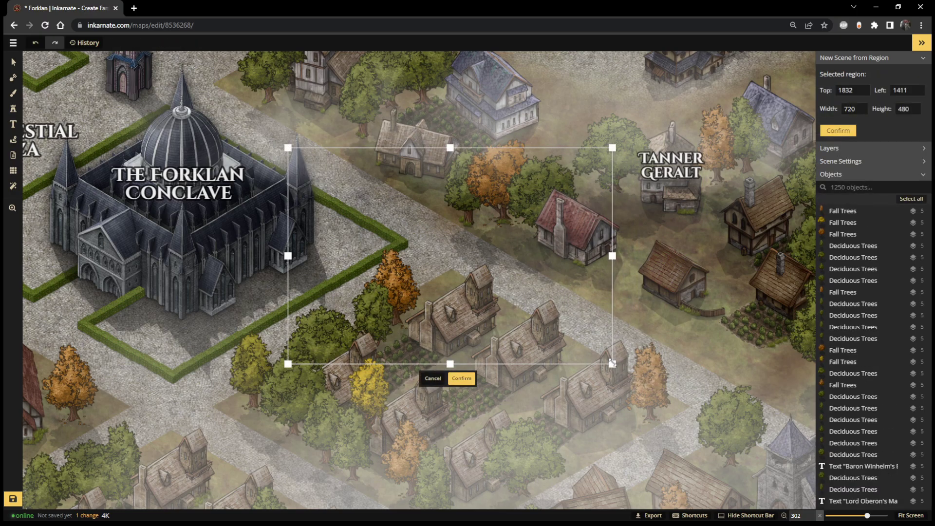
scroll(612, 364, "down", 5)
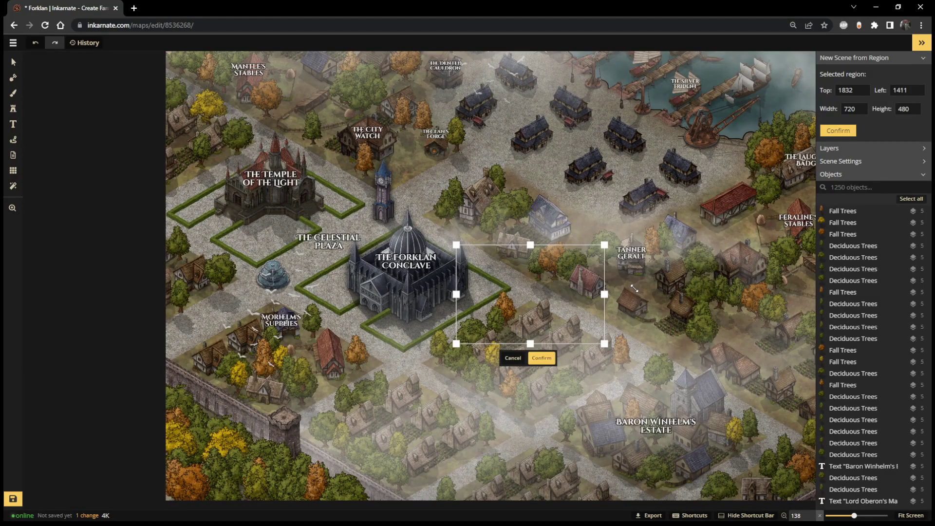
left_click_drag(524, 302, 286, 290)
scroll(286, 290, "down", 1)
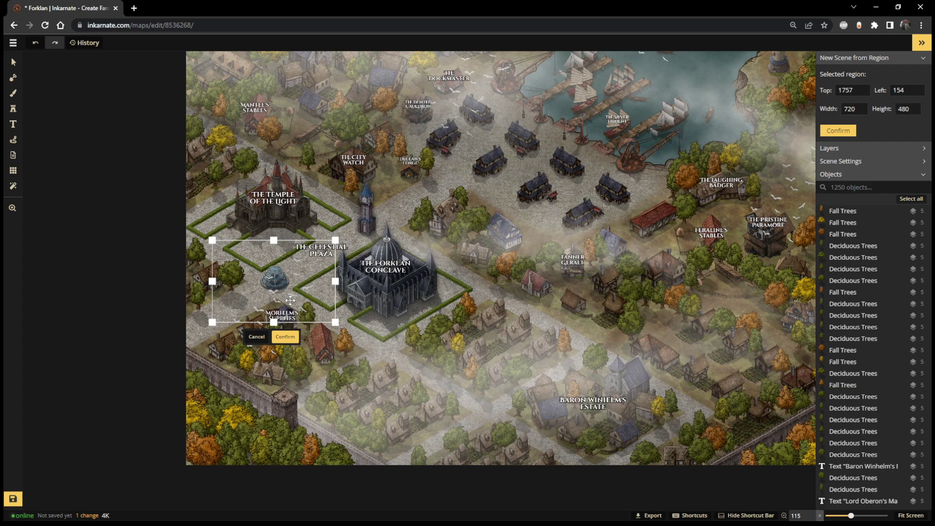
scroll(421, 285, "up", 3)
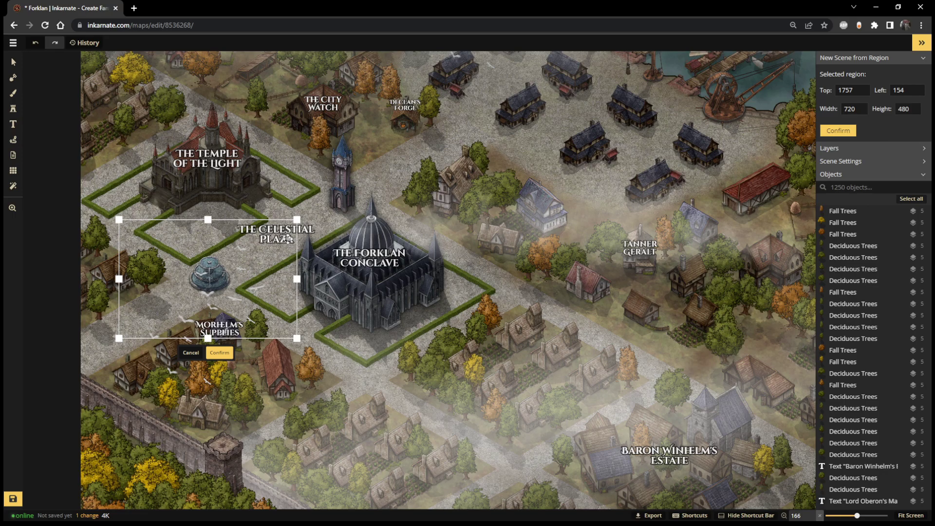
scroll(383, 313, "down", 3)
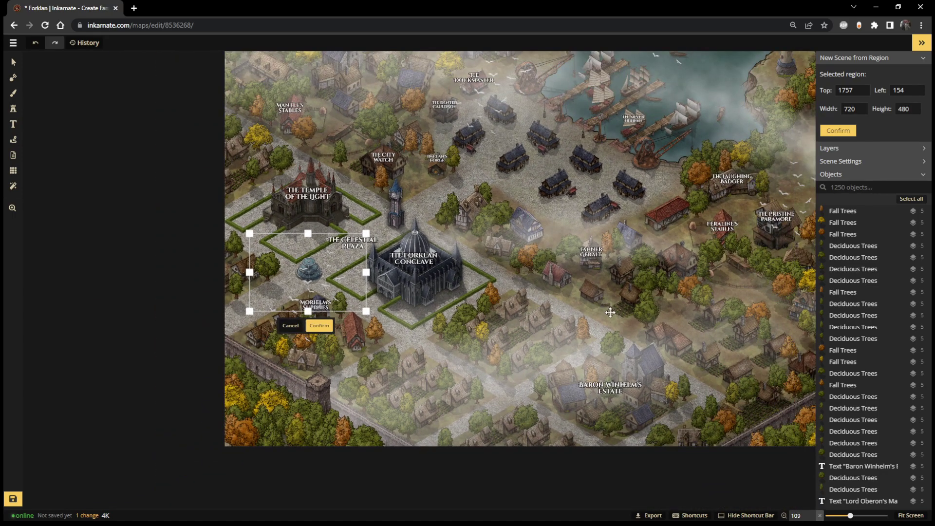
scroll(614, 309, "down", 2)
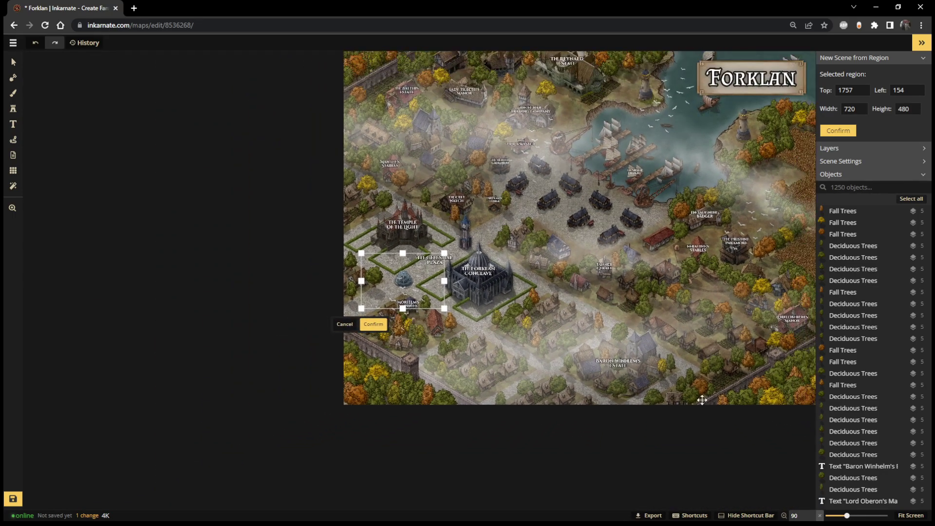
left_click(910, 515)
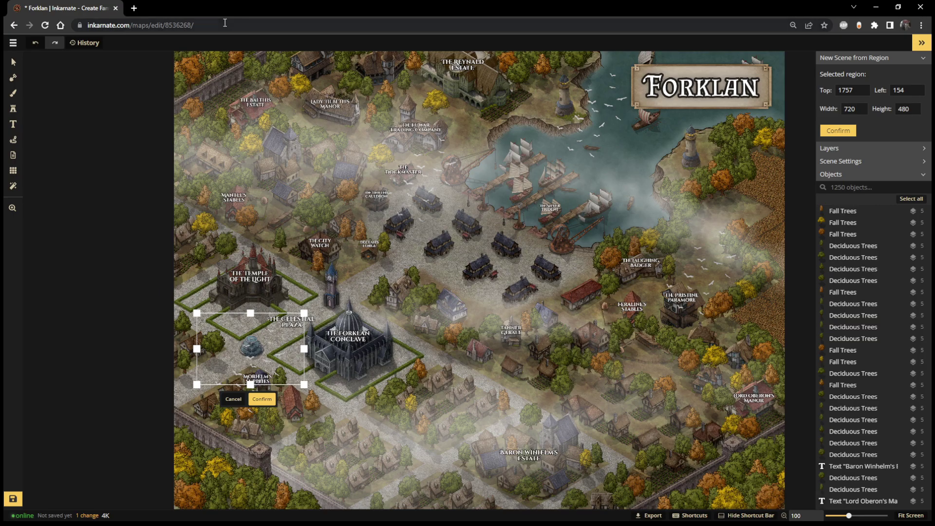
- Select a new-map region of about 1133 by 601 around the harbour docks and ships at The Silver Trident
scroll(503, 268, "up", 7)
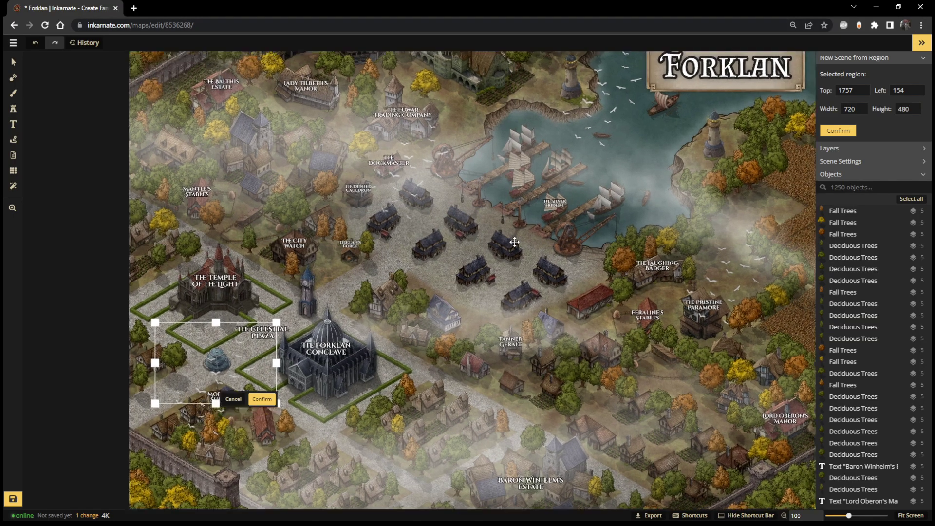
scroll(397, 361, "up", 4)
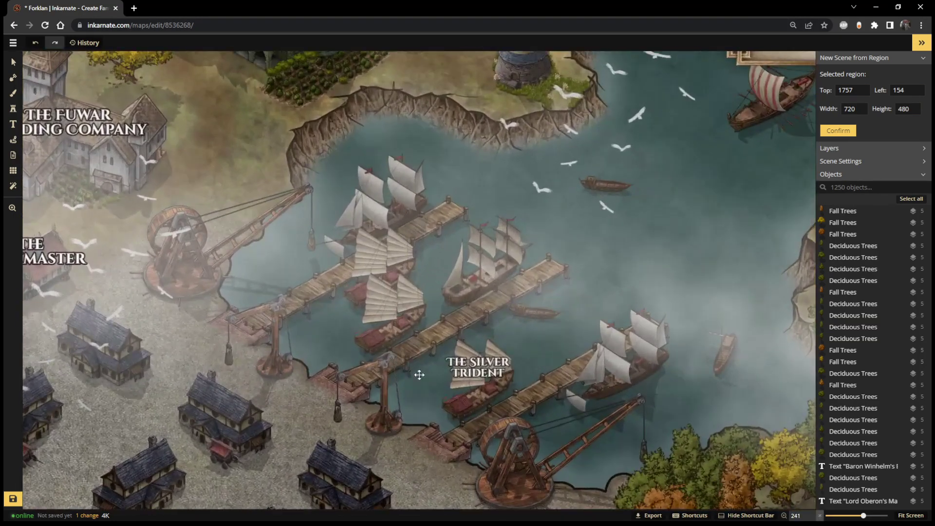
left_click(13, 171)
left_click(50, 98)
left_click(13, 171)
left_click(71, 103)
left_click_drag(211, 190, 726, 463)
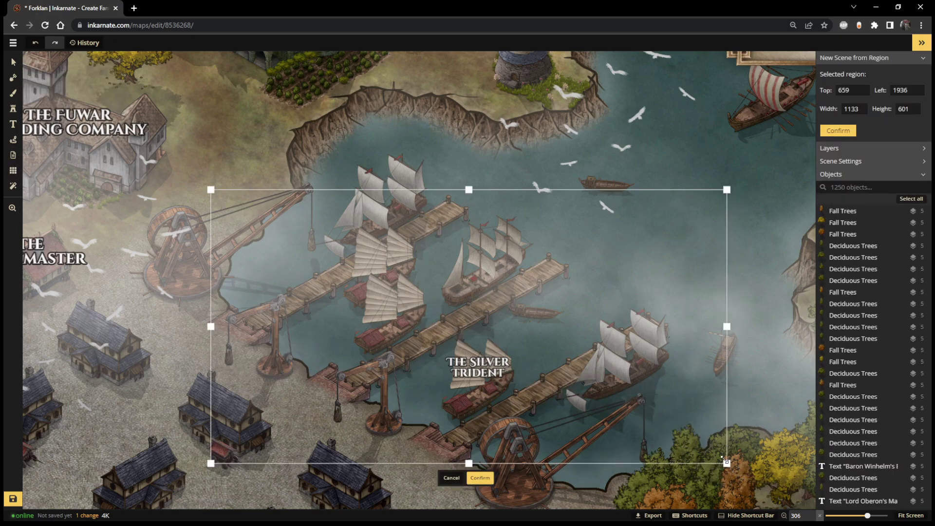
- Set the harbour region's width to 1200 and its height to 600
double_click(852, 109)
type("1200")
left_click(902, 109)
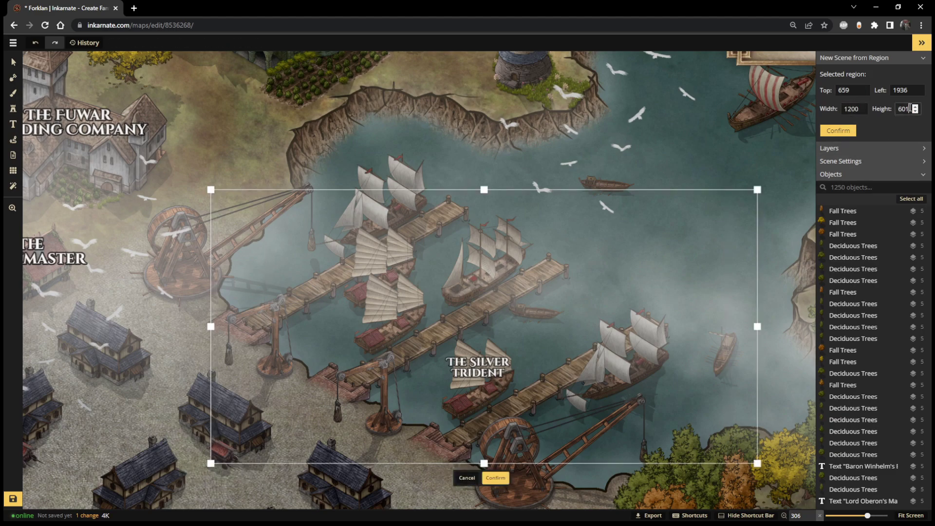
key("BackSpace")
type("0")
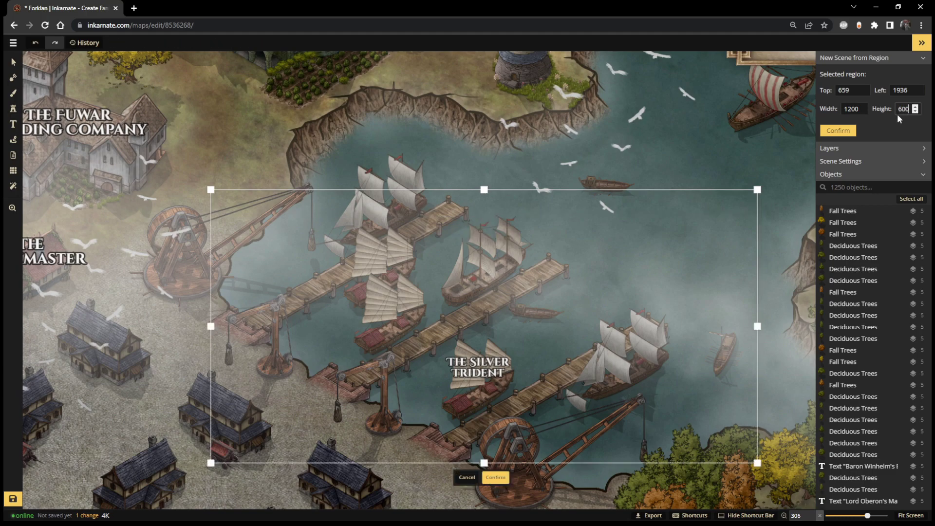
- Shift the region slightly over the docks and create a new map from it, removing all objects outside the region
scroll(517, 339, "down", 1)
left_click_drag(517, 339, 539, 344)
left_click(524, 452)
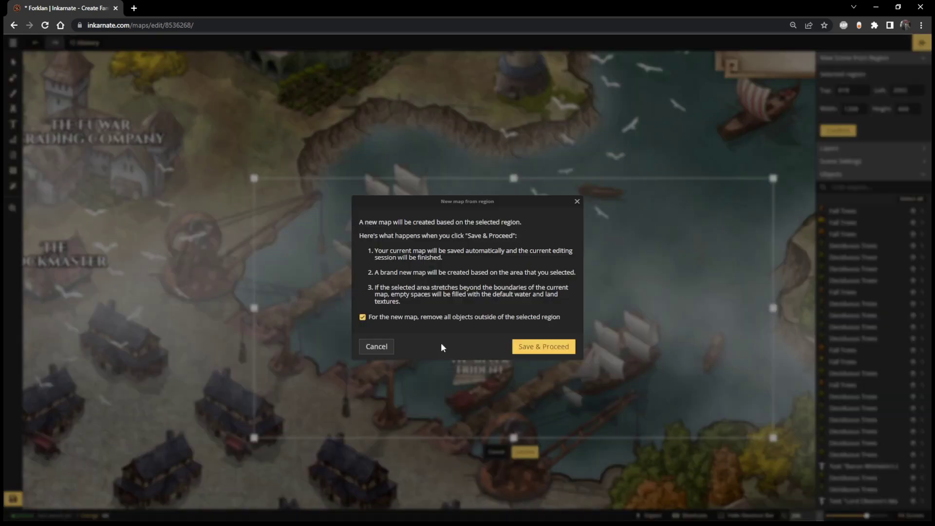
left_click(539, 348)
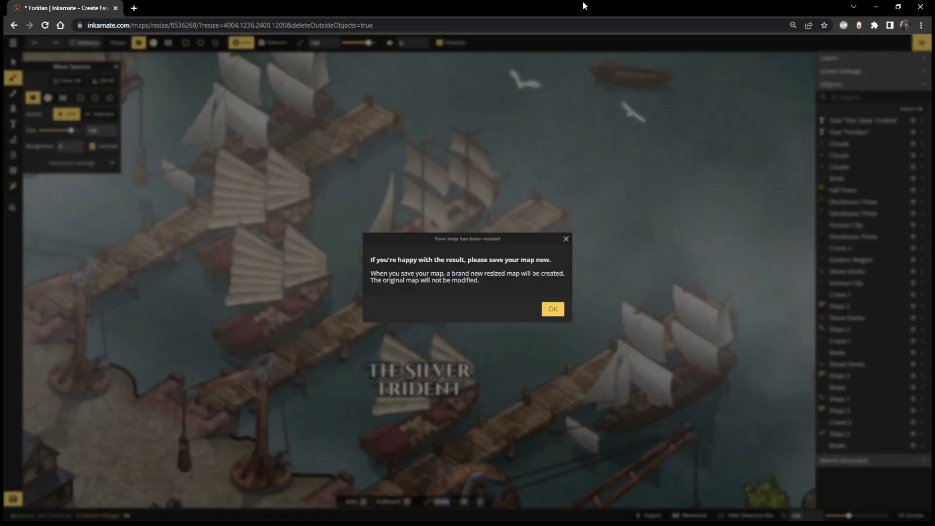
left_click(553, 310)
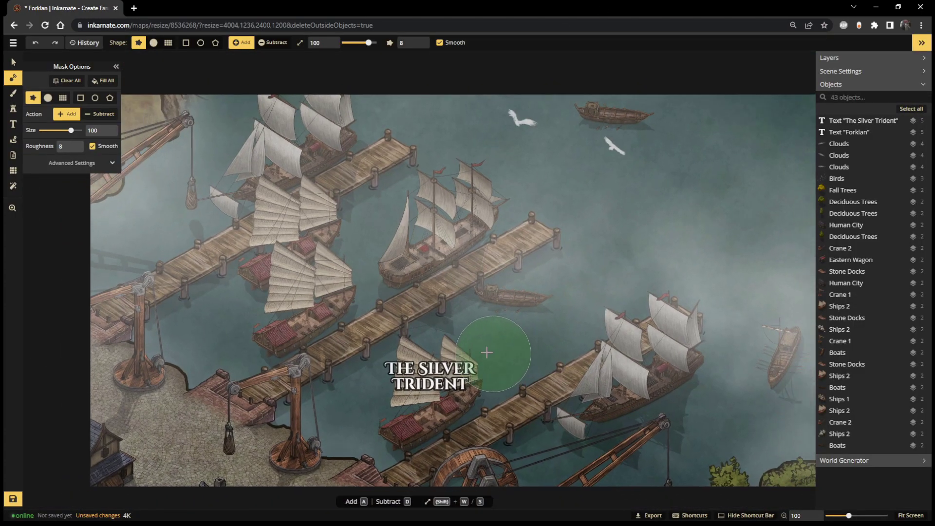
- Delete The Silver Trident text label from the new harbour map
key("v")
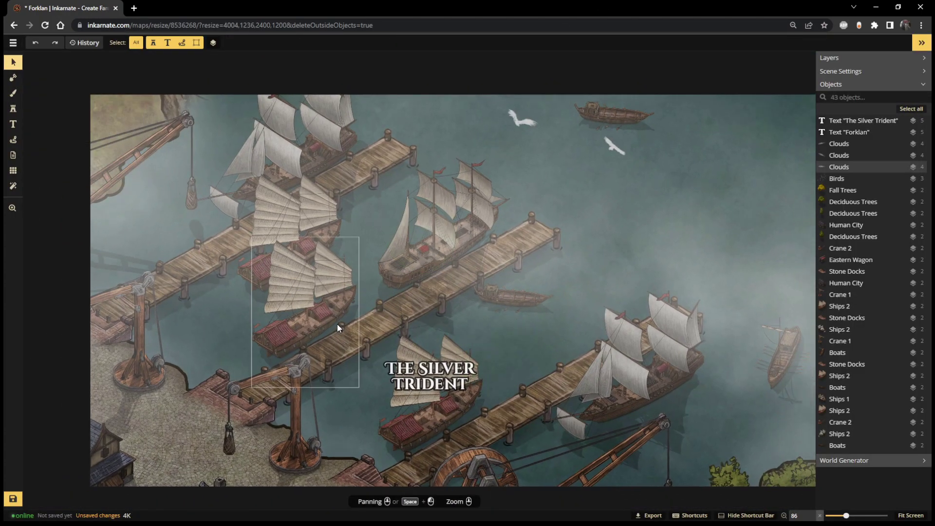
left_click(424, 380)
key("Delete")
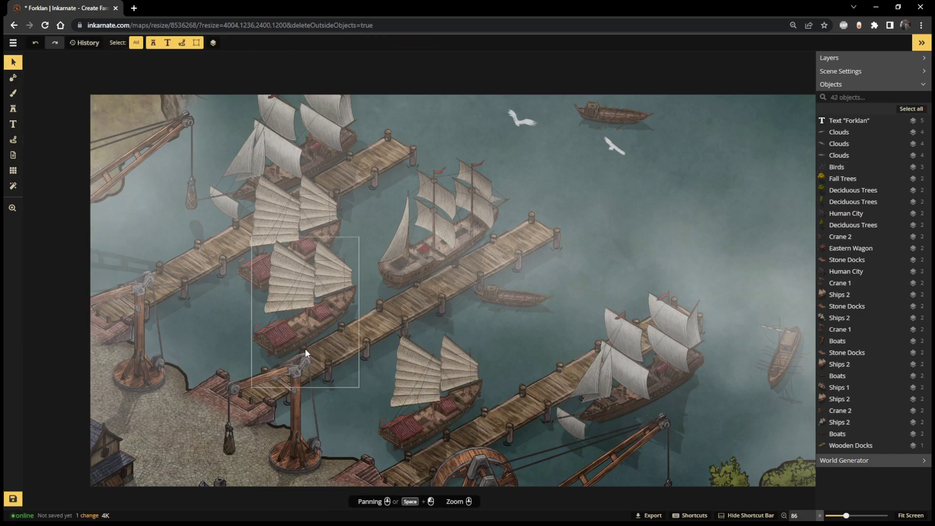
scroll(435, 314, "up", 1)
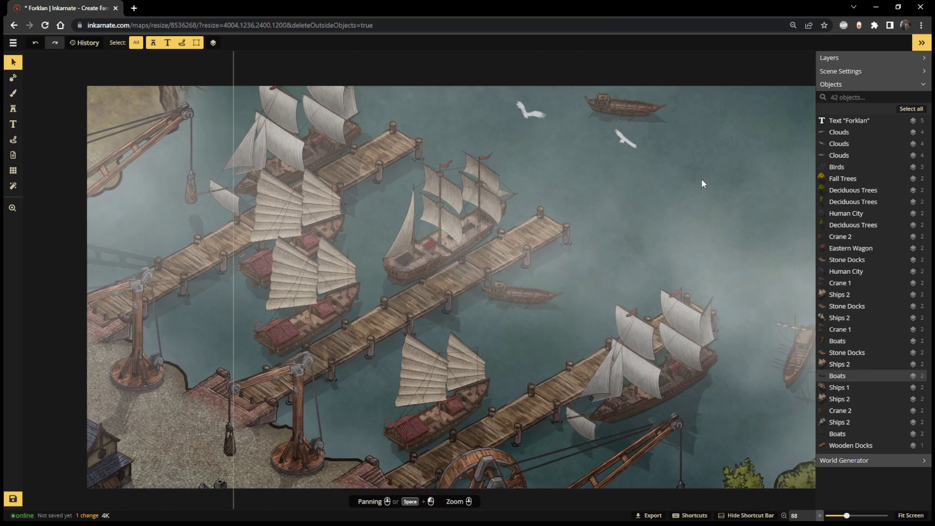
- Delete the three Clouds objects covering the harbour map
left_click(838, 138)
left_click(838, 142)
key("Delete")
left_click(840, 142)
key("Delete")
key("Delete")
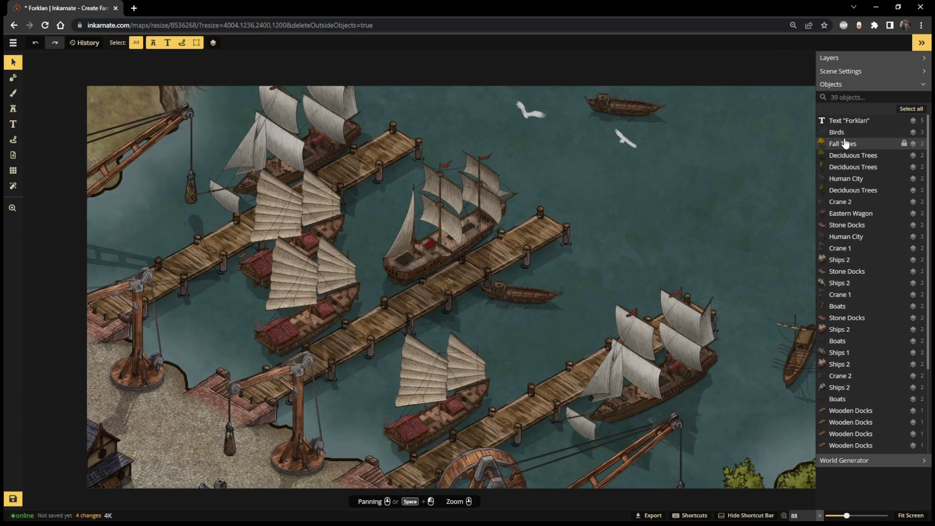
- Delete the remaining Forklan text and the Birds object from the harbour map
left_click(846, 122)
key("Delete")
left_click(841, 122)
key("Delete")
scroll(638, 302, "down", 2)
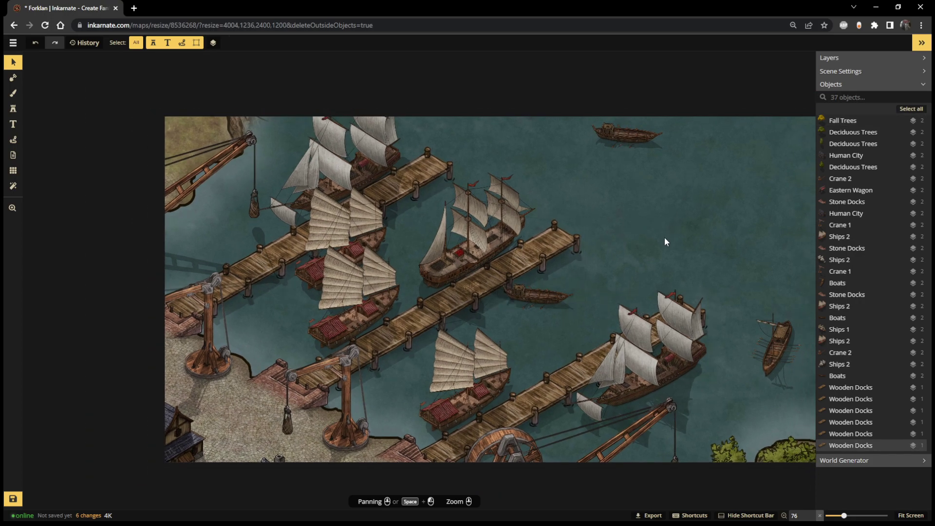
- Activate the Stamp tool for the harbour map and open the stamp catalog
scroll(660, 241, "up", 2)
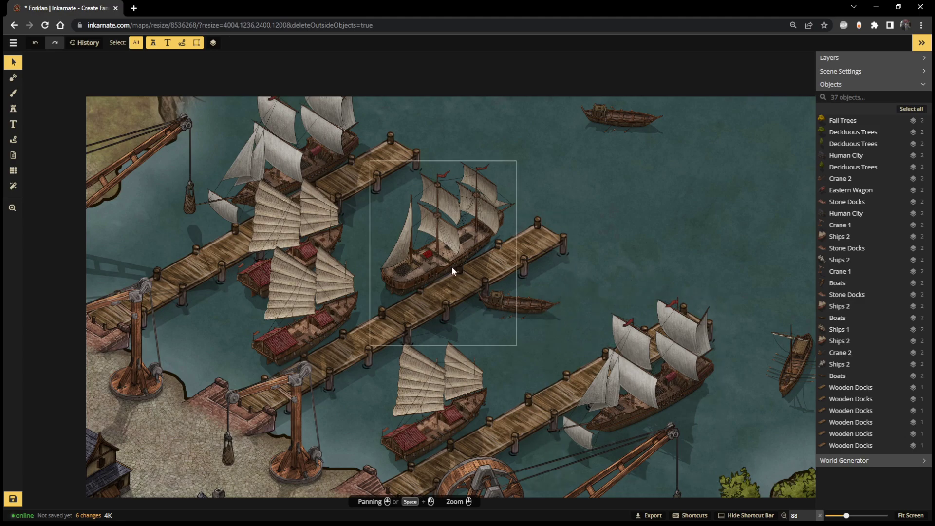
scroll(352, 466, "up", 5)
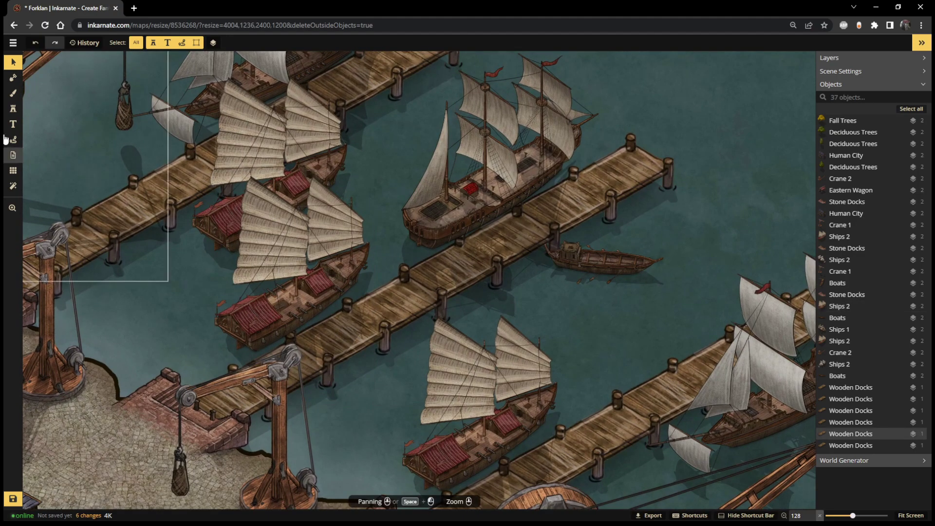
left_click(13, 124)
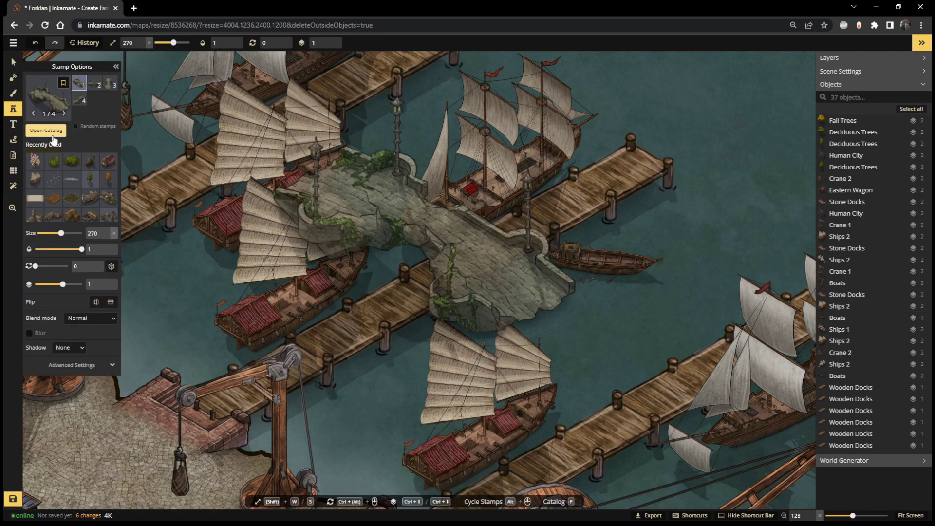
left_click(71, 142)
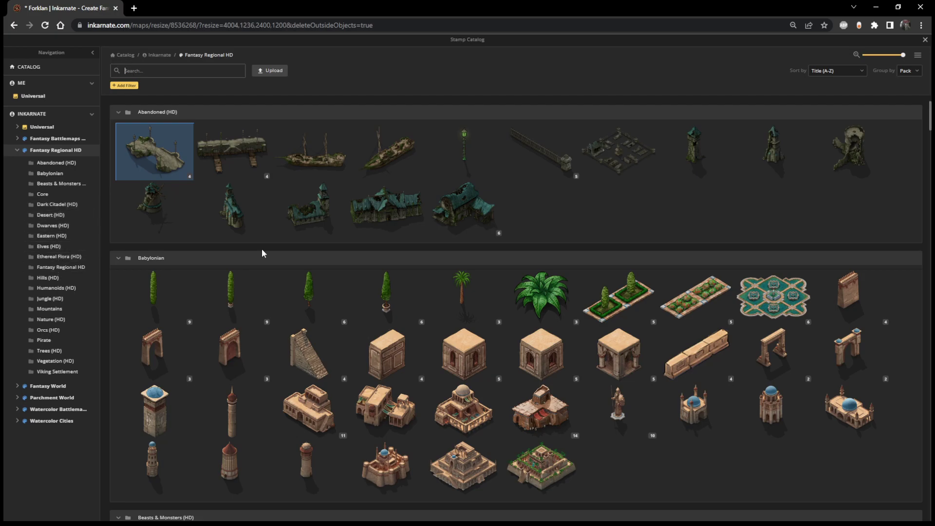
- Look through the Fantasy Regional HD stamp packs, from Abandoned (HD) to Viking Settlement, for objects that suit the docks
scroll(536, 219, "down", 4)
scroll(567, 187, "down", 6)
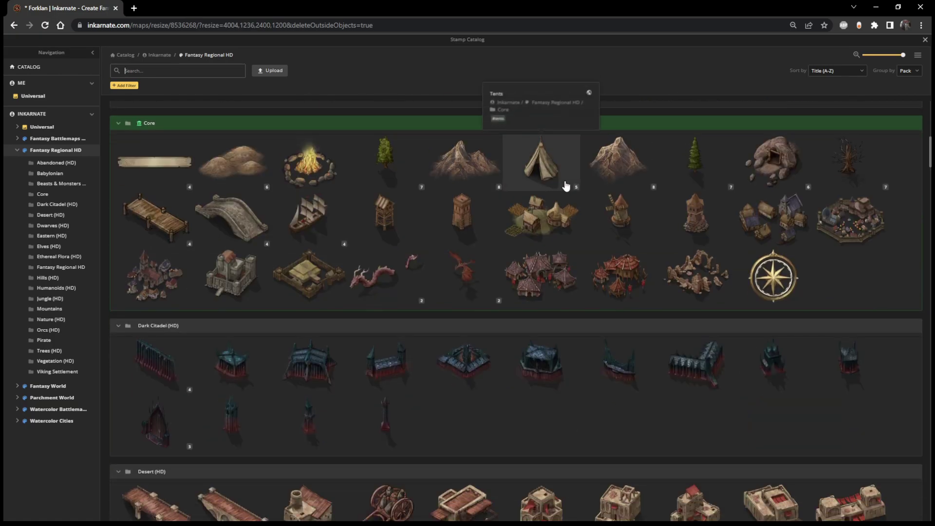
scroll(566, 185, "down", 4)
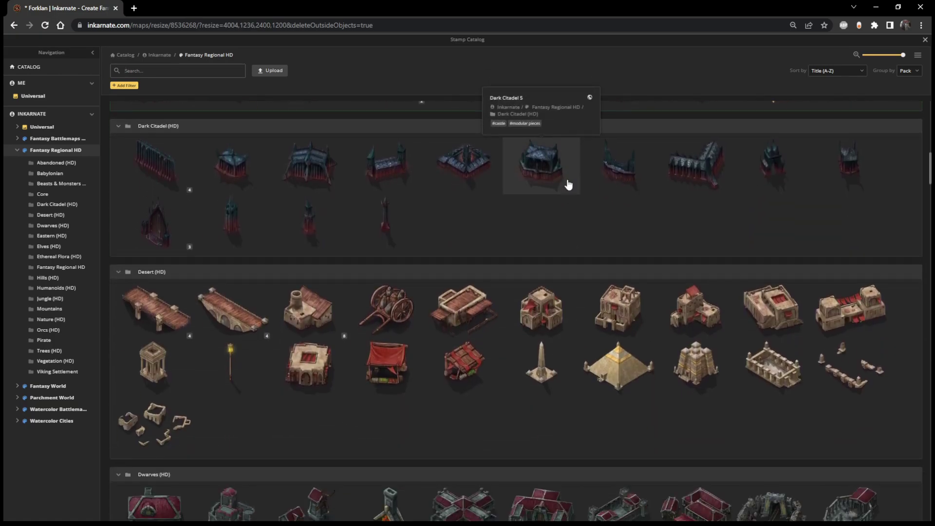
scroll(568, 184, "down", 8)
scroll(570, 180, "down", 5)
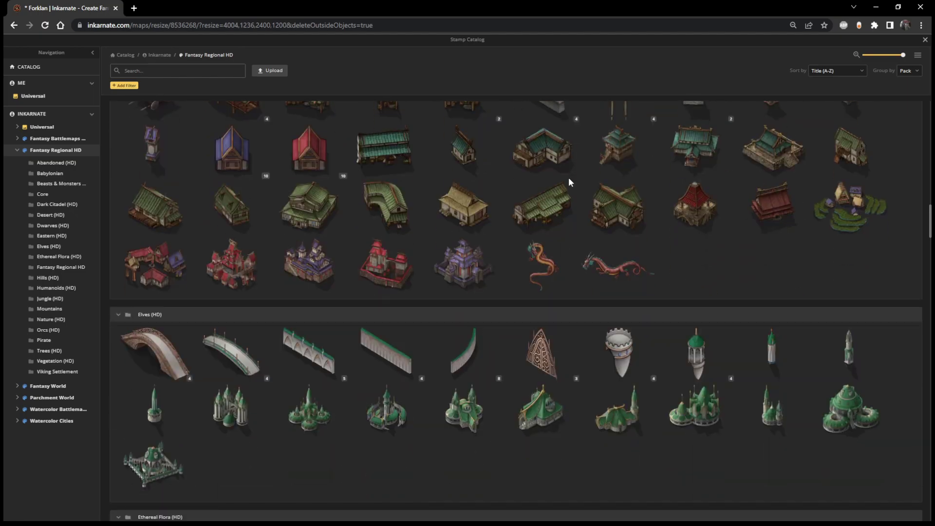
scroll(569, 182, "down", 6)
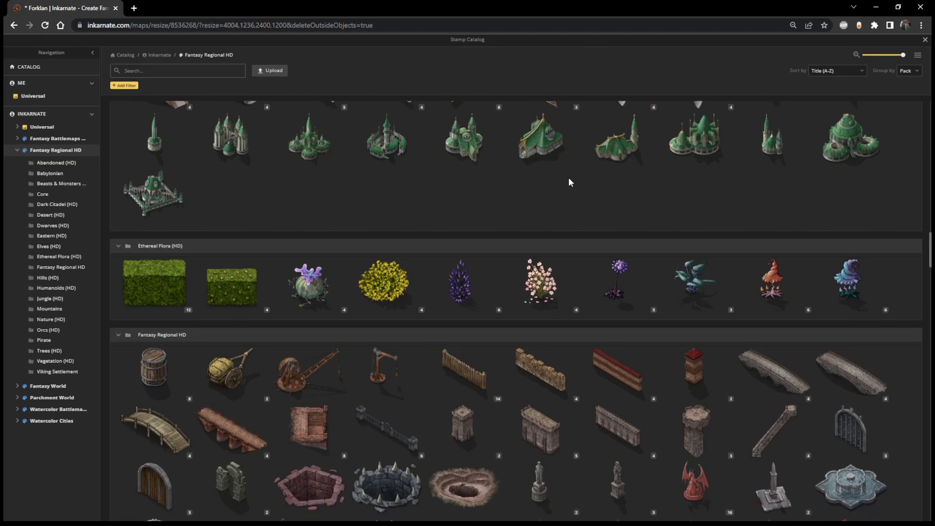
scroll(571, 182, "down", 4)
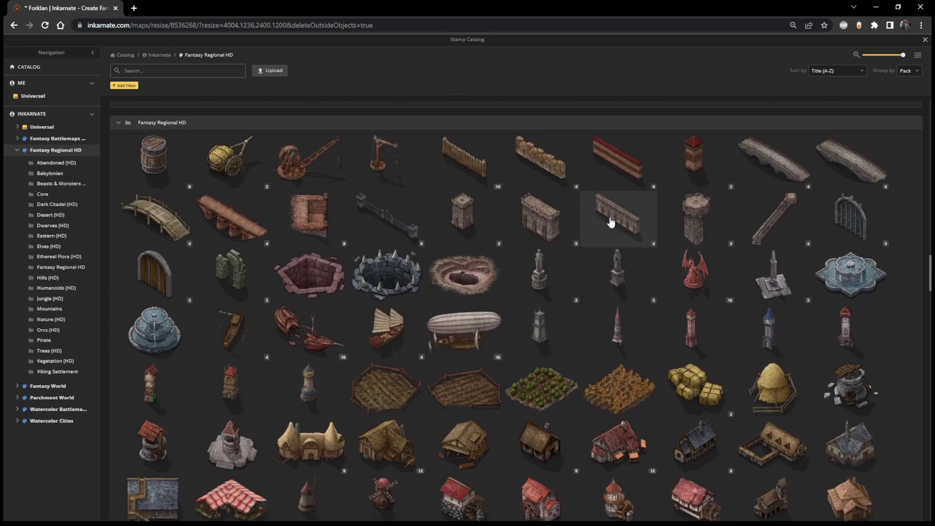
scroll(623, 233, "down", 3)
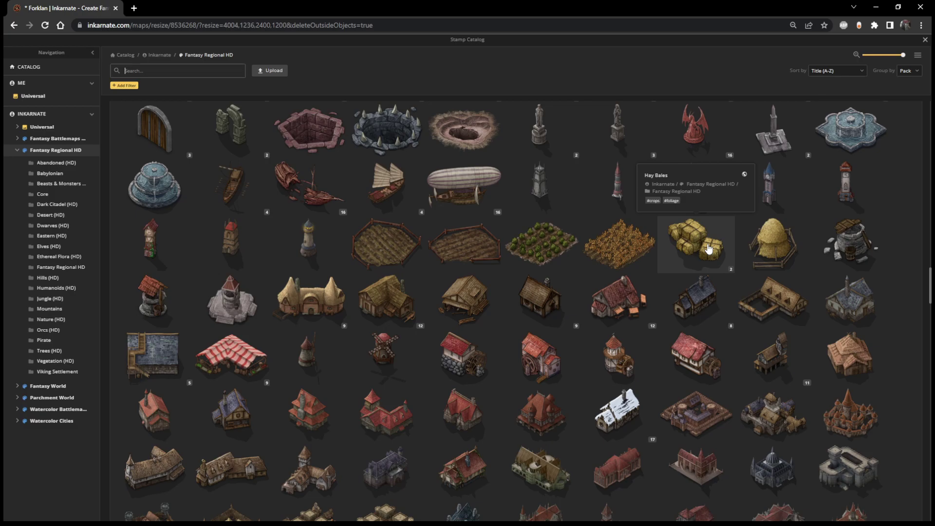
scroll(709, 250, "down", 7)
scroll(705, 246, "up", 8)
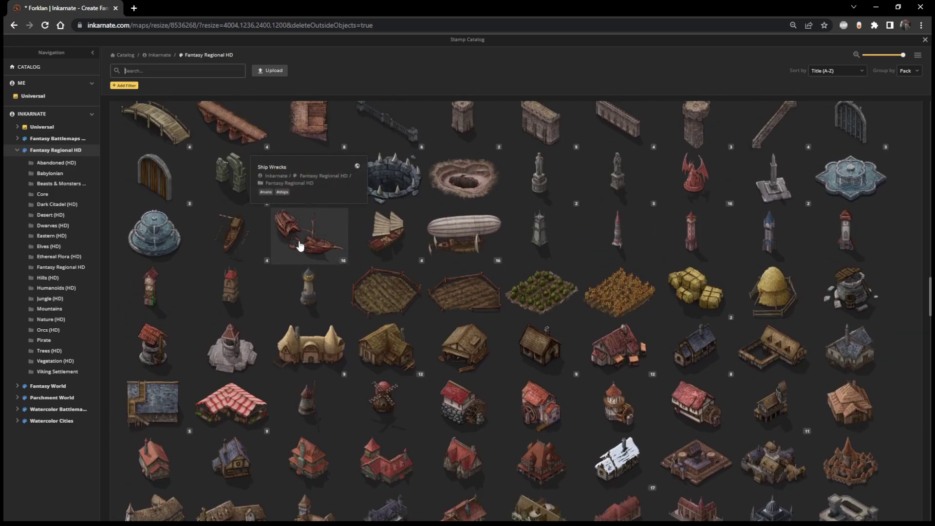
scroll(299, 235, "down", 7)
scroll(304, 234, "down", 18)
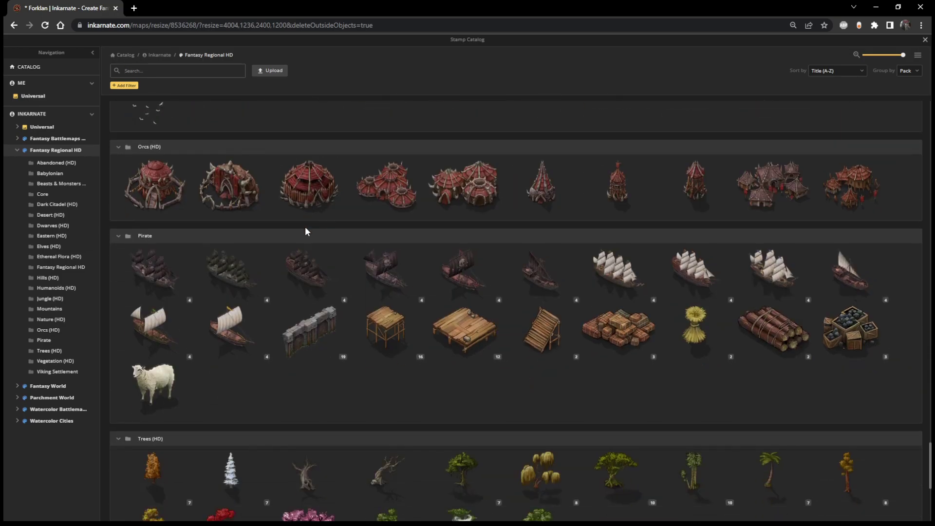
scroll(306, 229, "down", 6)
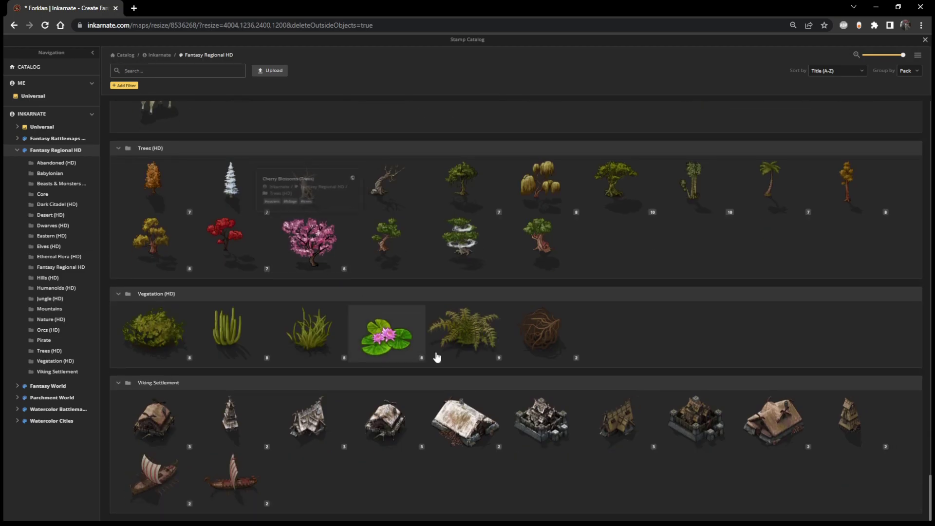
scroll(422, 344, "up", 20)
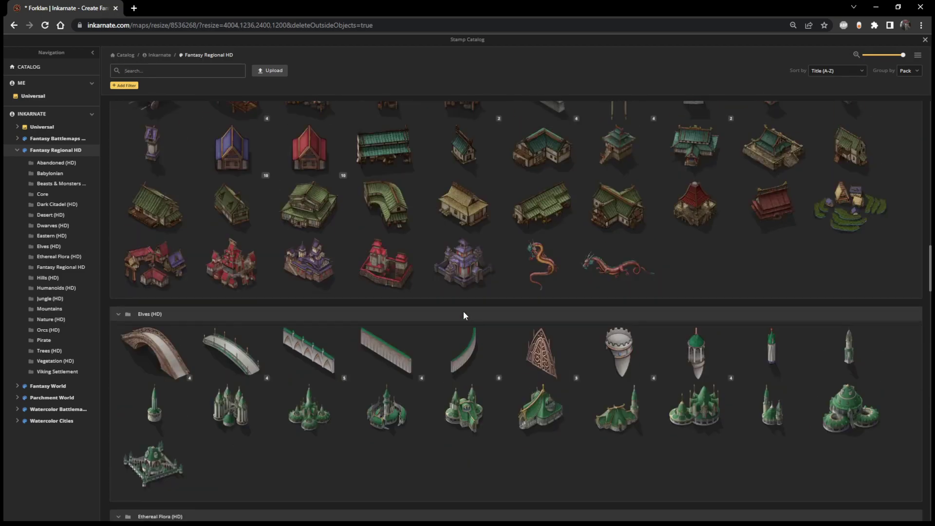
scroll(462, 311, "up", 20)
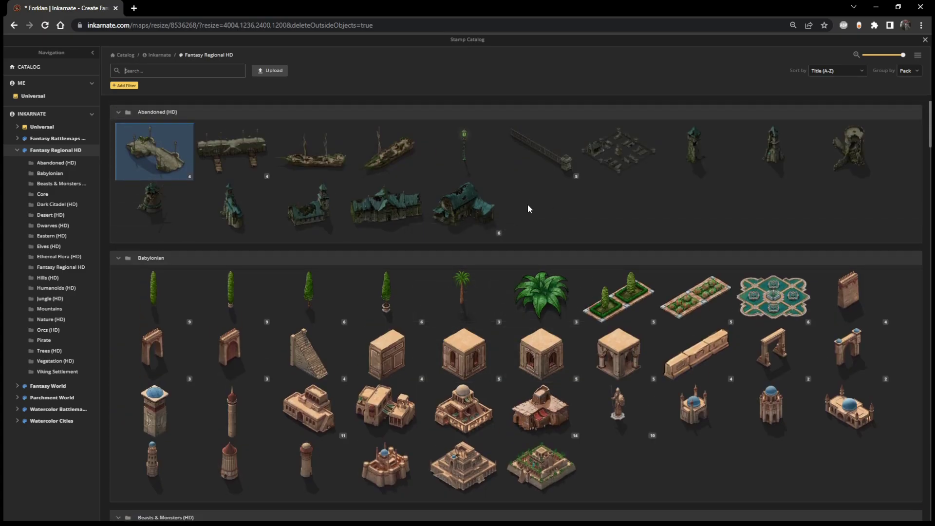
scroll(531, 204, "down", 6)
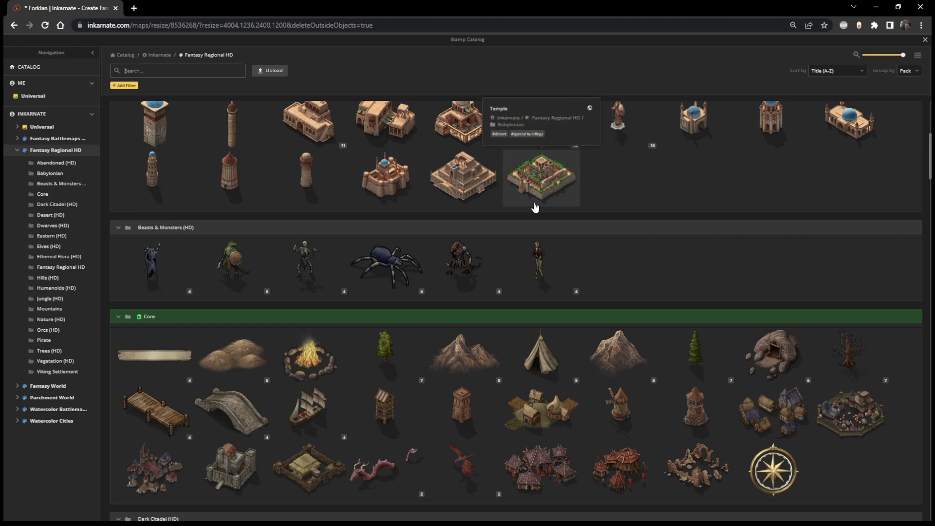
scroll(533, 204, "down", 7)
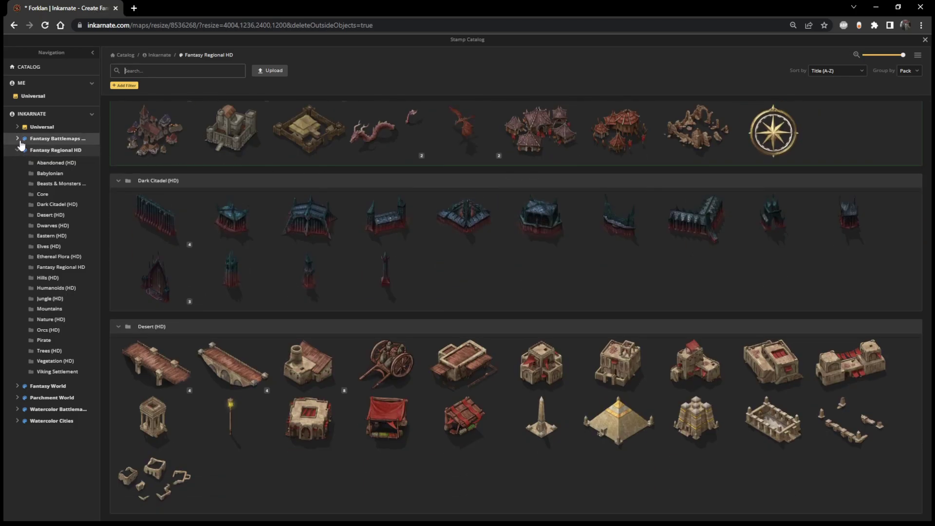
- Expand the Fantasy Battlemaps 2.0 collection and examine its stamps from the Camp pack to the Dwarven pack
left_click(18, 138)
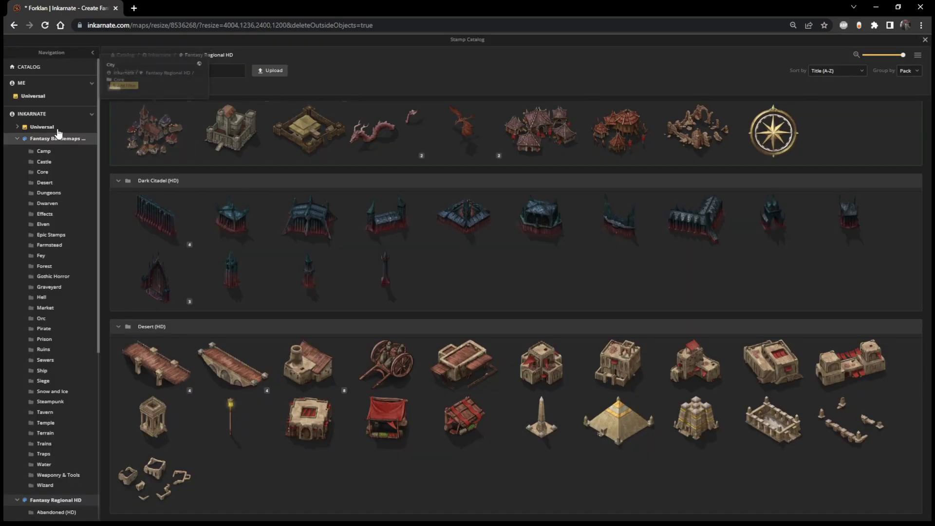
left_click(49, 140)
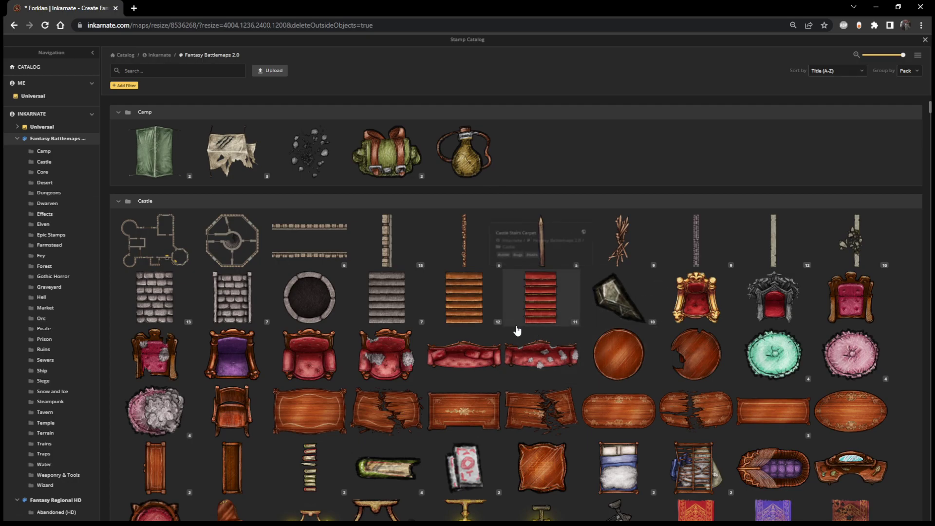
scroll(514, 324, "down", 5)
scroll(515, 326, "down", 6)
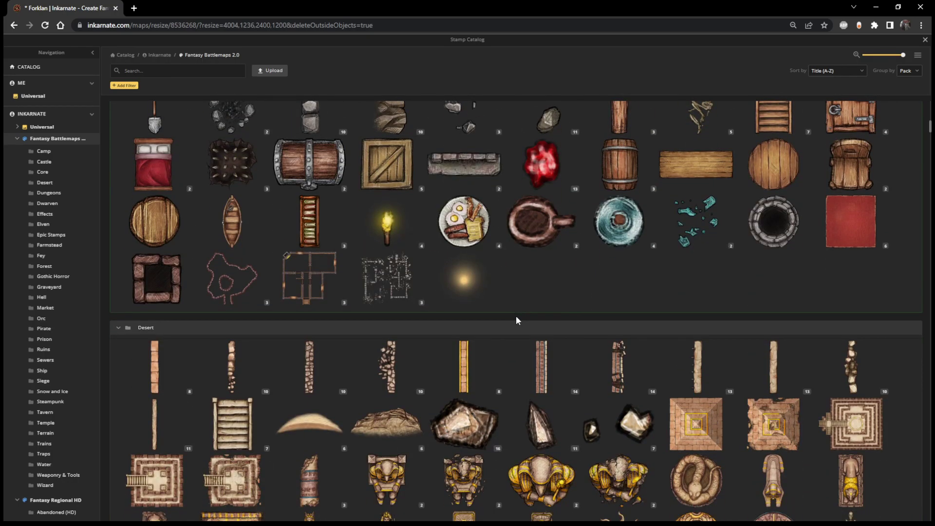
scroll(506, 334, "down", 5)
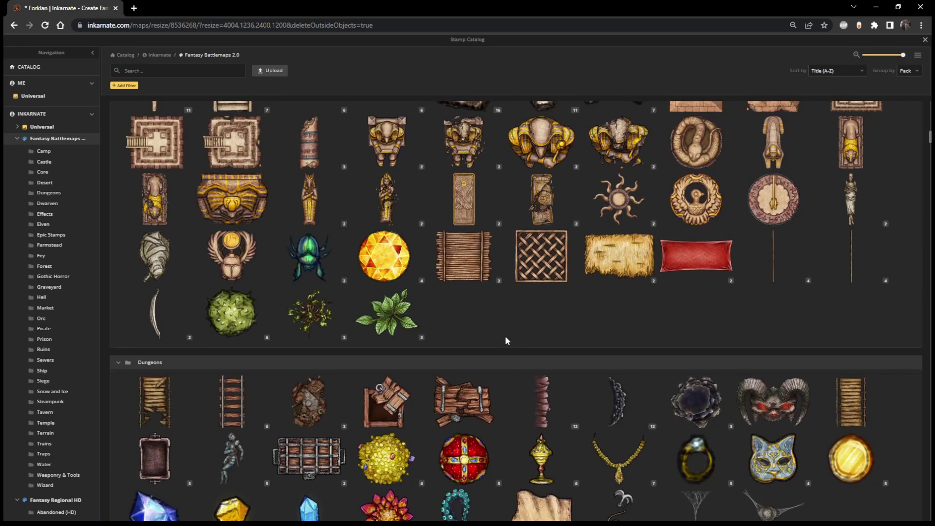
scroll(506, 340, "down", 3)
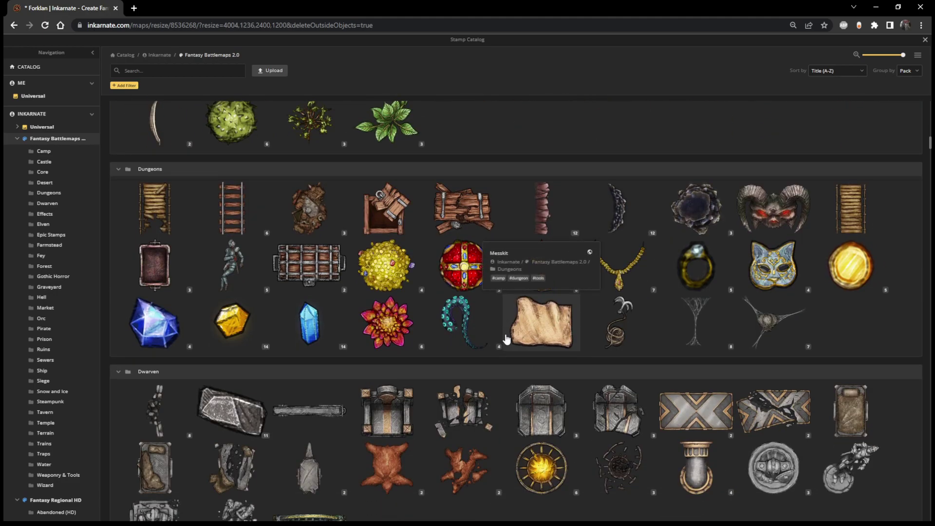
- Collapse the battlemap packs and view the Core, Abandoned (HD) and full Fantasy Regional HD stamp collections
left_click(17, 139)
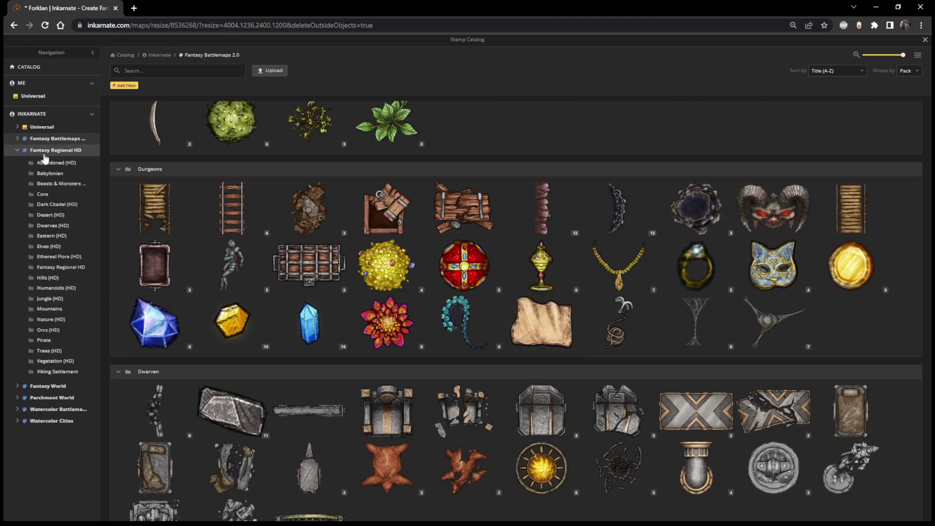
left_click(45, 155)
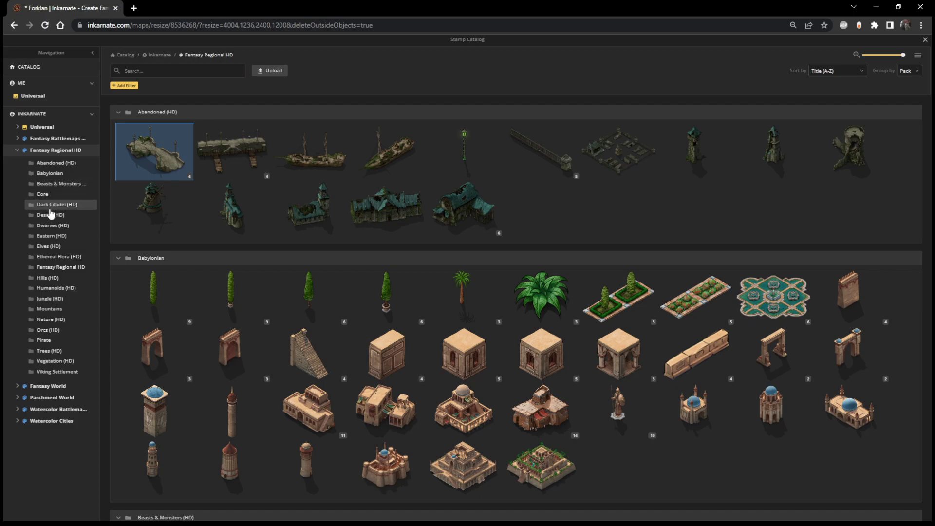
left_click(49, 197)
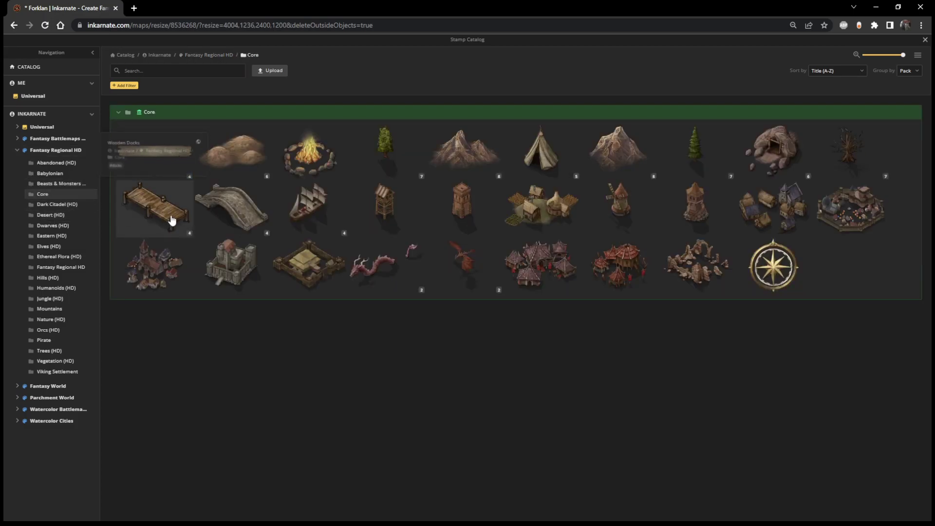
left_click(61, 163)
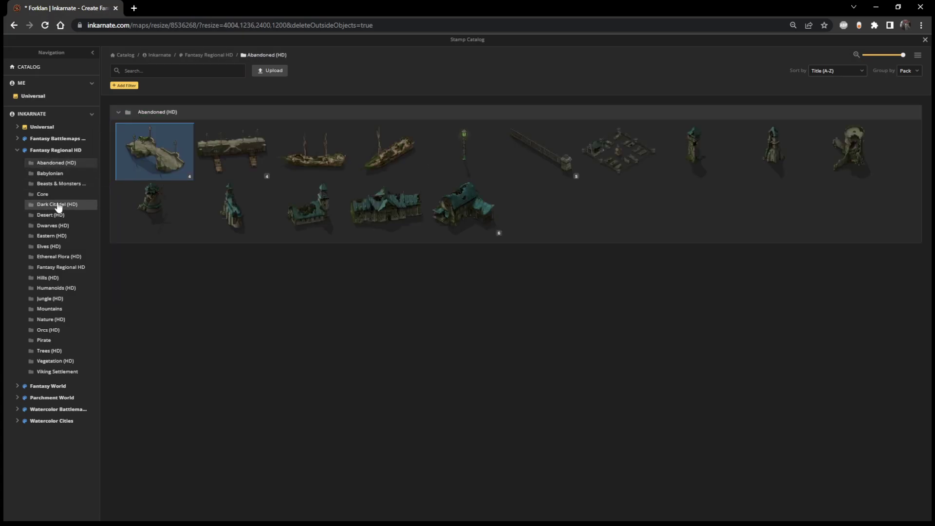
left_click(49, 150)
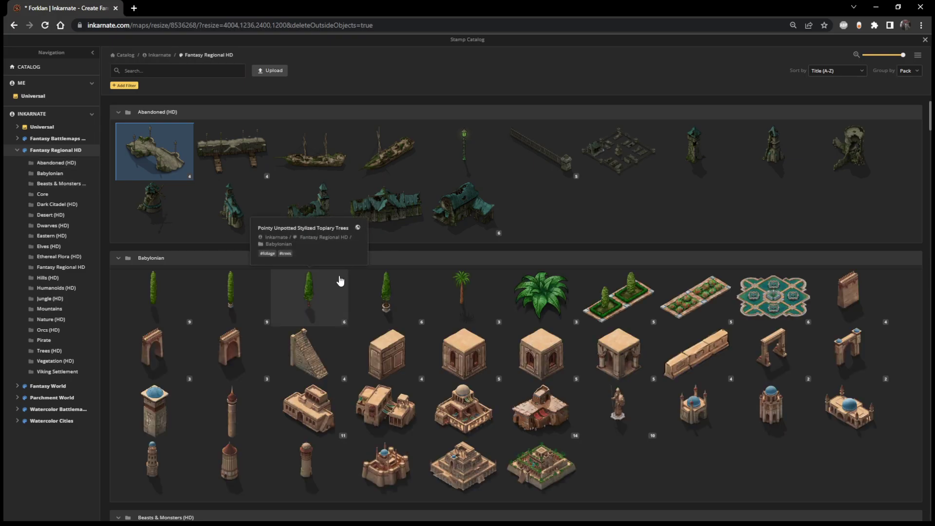
- Examine the Fantasy Regional HD stamps from the Core pack down through Humanoids (HD) and Jungle (HD)
scroll(340, 272, "down", 6)
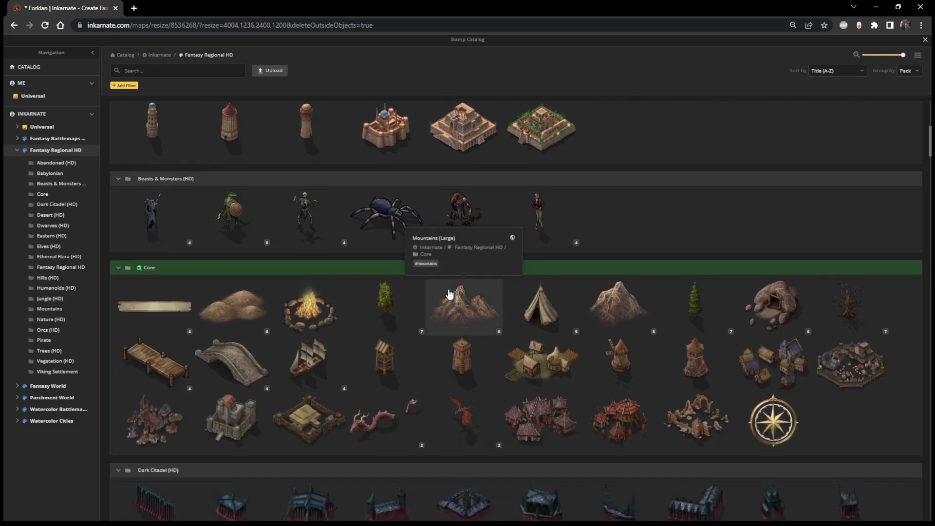
scroll(449, 294, "down", 5)
scroll(462, 291, "down", 3)
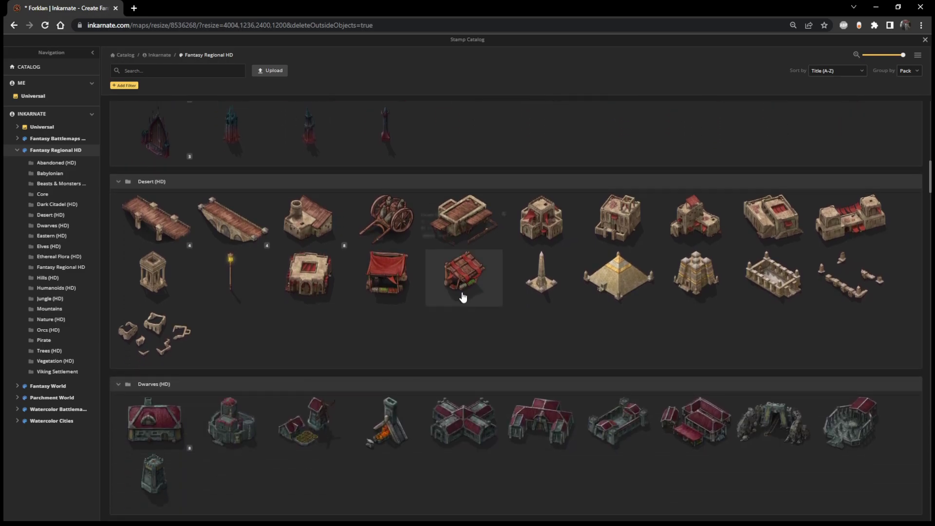
scroll(462, 297, "down", 5)
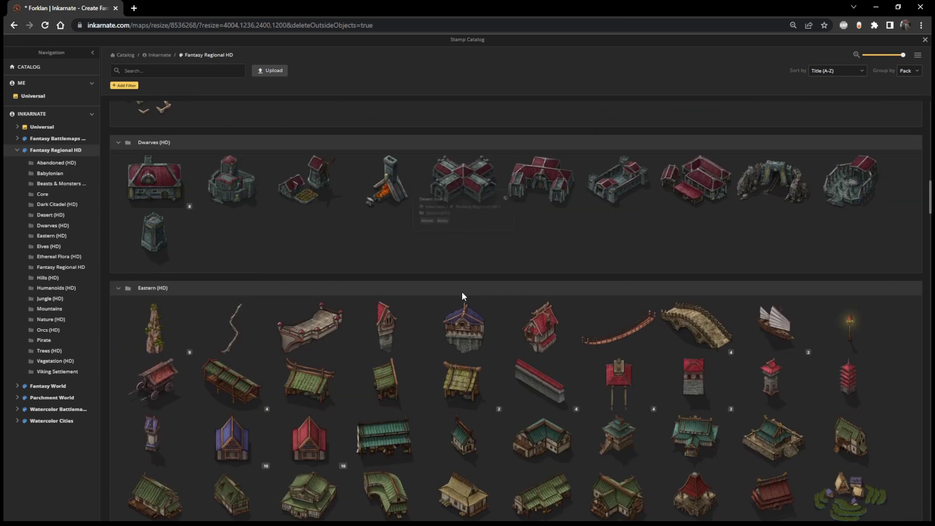
scroll(462, 297, "down", 2)
scroll(463, 297, "down", 6)
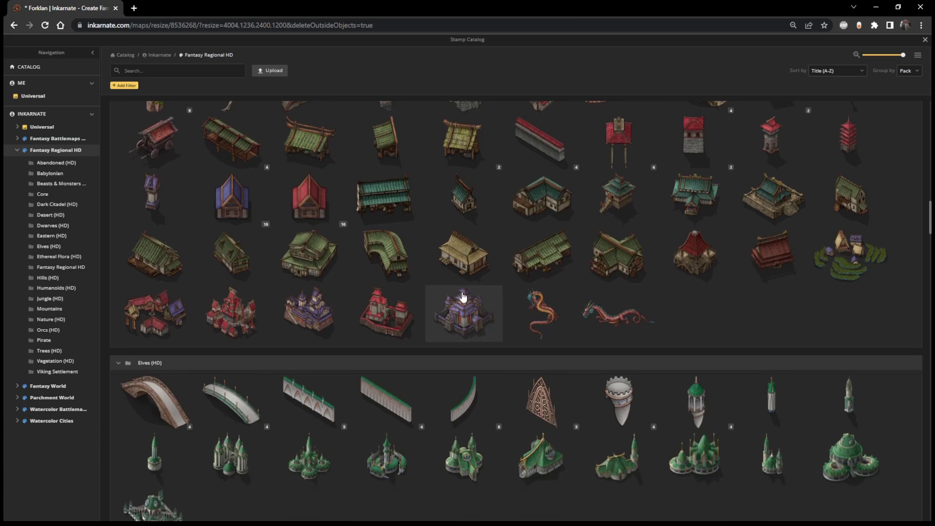
scroll(465, 298, "down", 4)
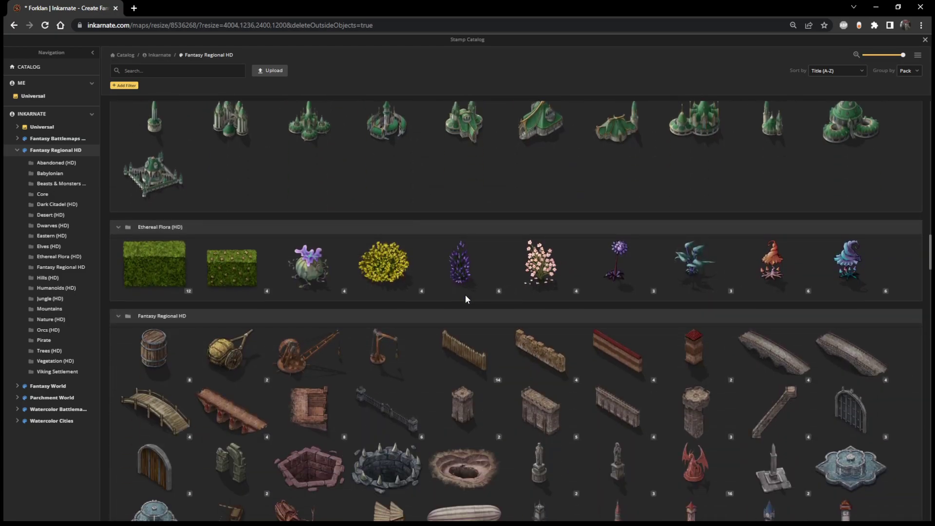
scroll(465, 298, "down", 3)
scroll(465, 298, "down", 3)
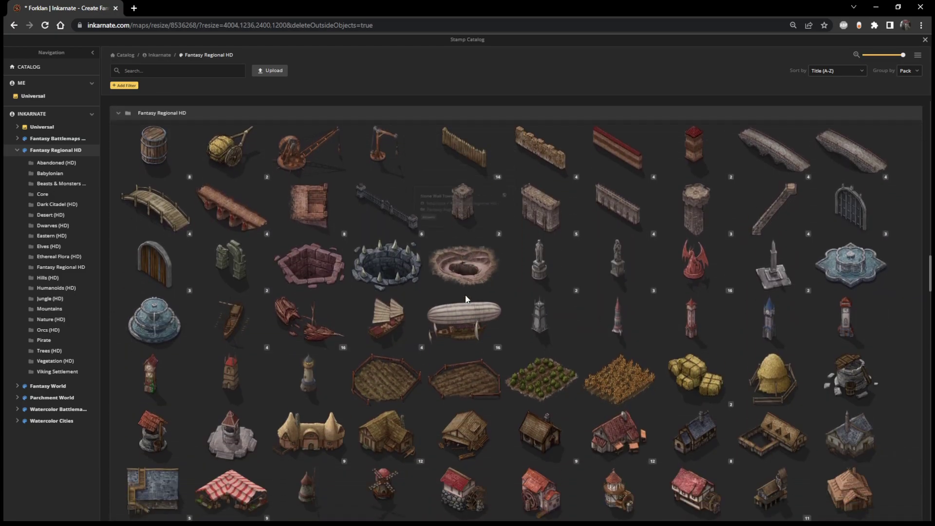
scroll(460, 303, "down", 3)
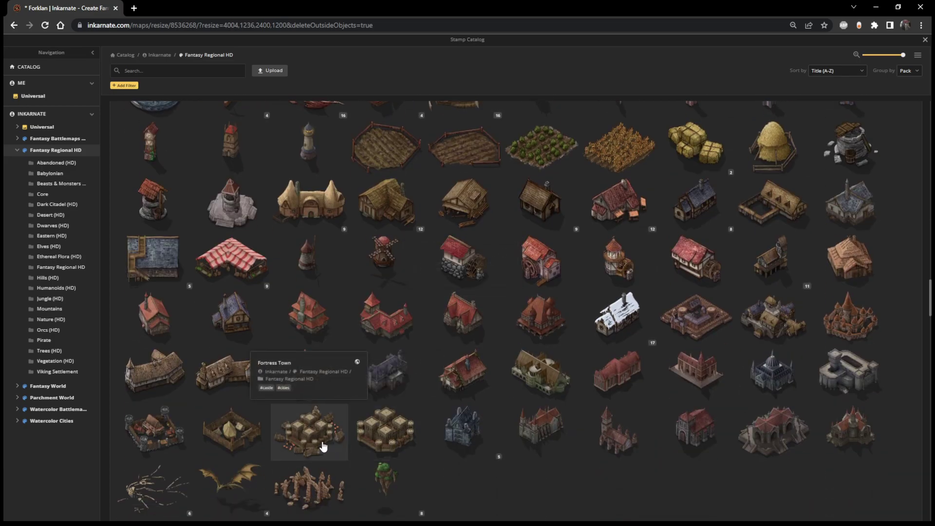
scroll(326, 436, "down", 4)
scroll(302, 272, "down", 5)
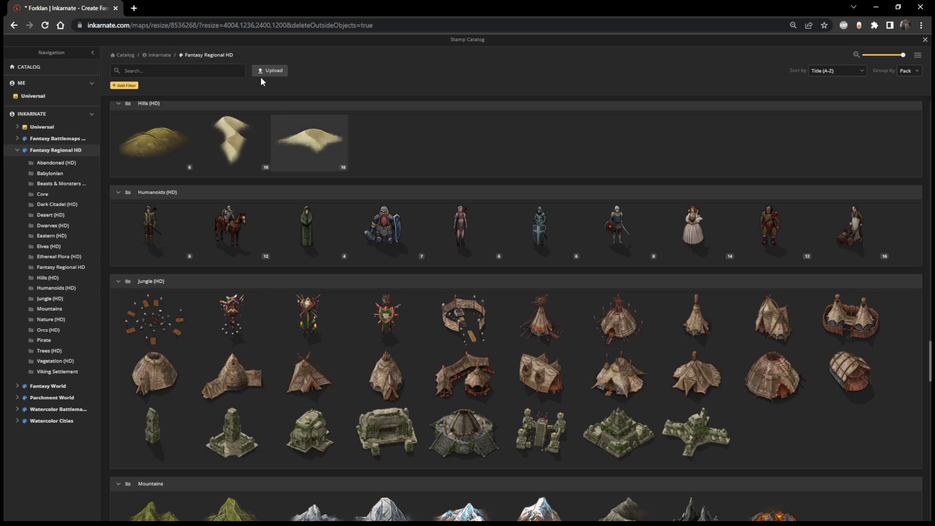
- Search the Fantasy Regional HD stamps for "crate" and choose the wooden barrel from the expanded barrels, crates and sacks group
type("rate")
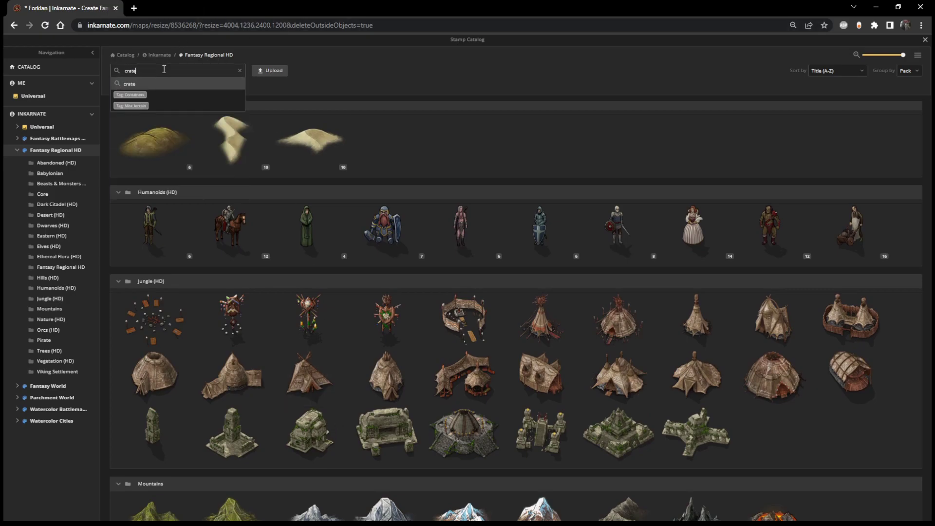
key("Return")
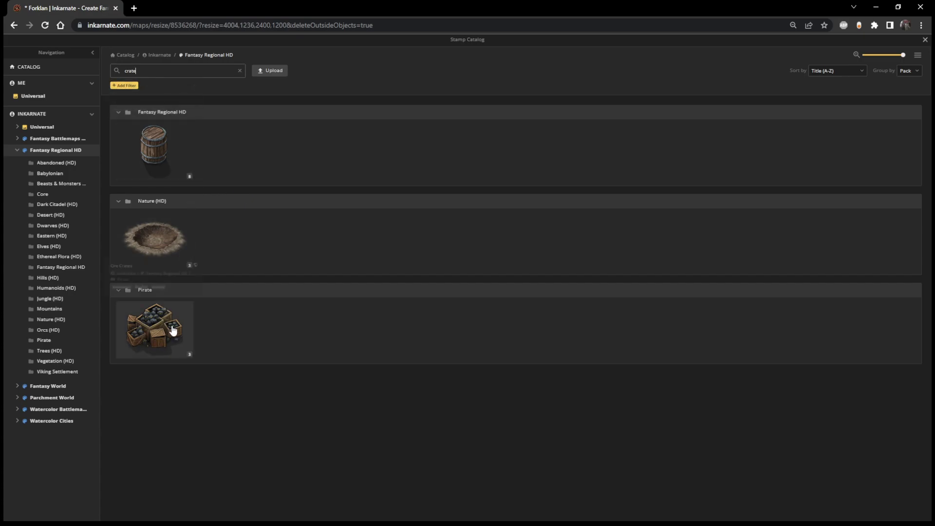
left_click(184, 176)
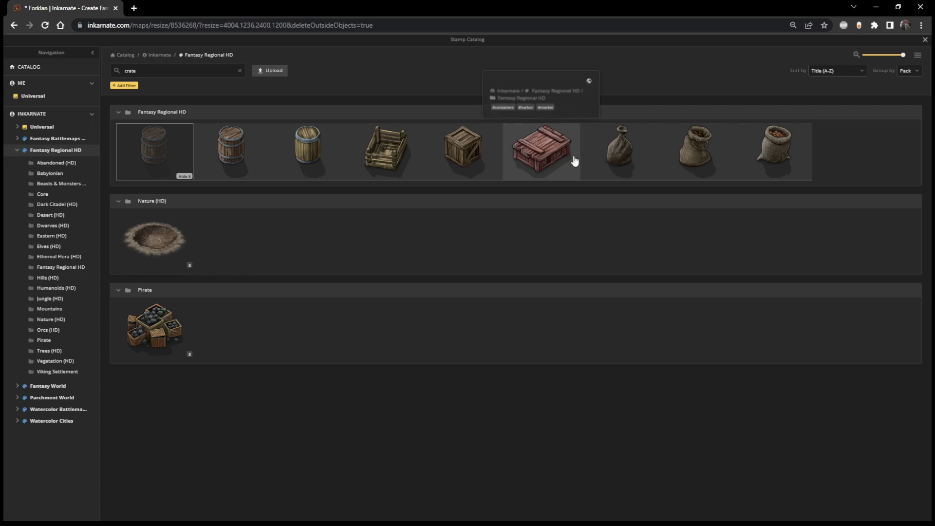
left_click(156, 149)
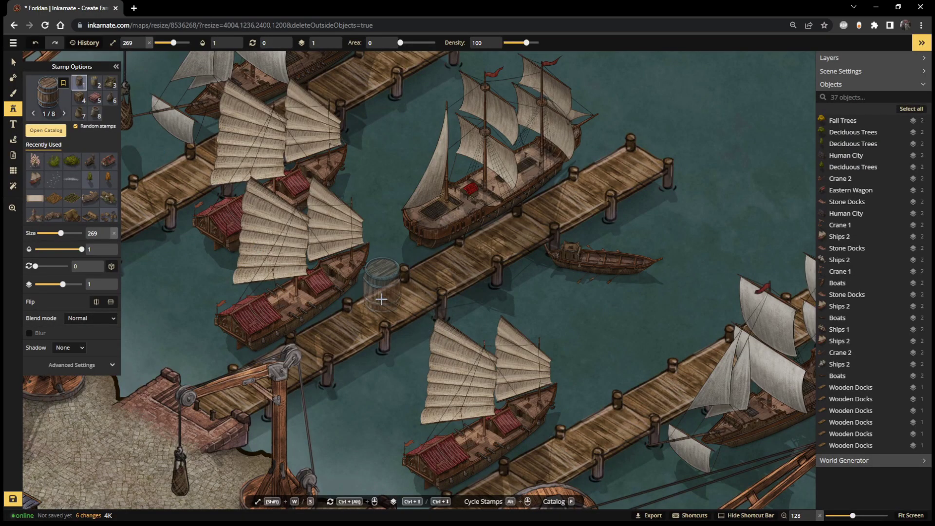
- Reduce the stamp size to 70 and place two random Barrels, Crates & Sacks stamps on the southern wooden dock
key("s")
key("s")
left_click(420, 229)
left_click_drag(56, 234, 43, 232)
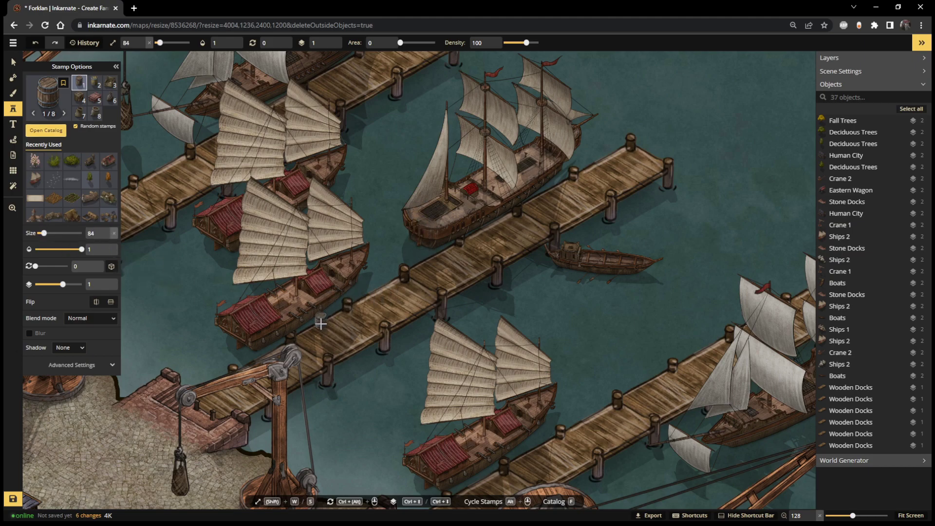
key("s")
key("s")
key("s")
left_click(610, 414)
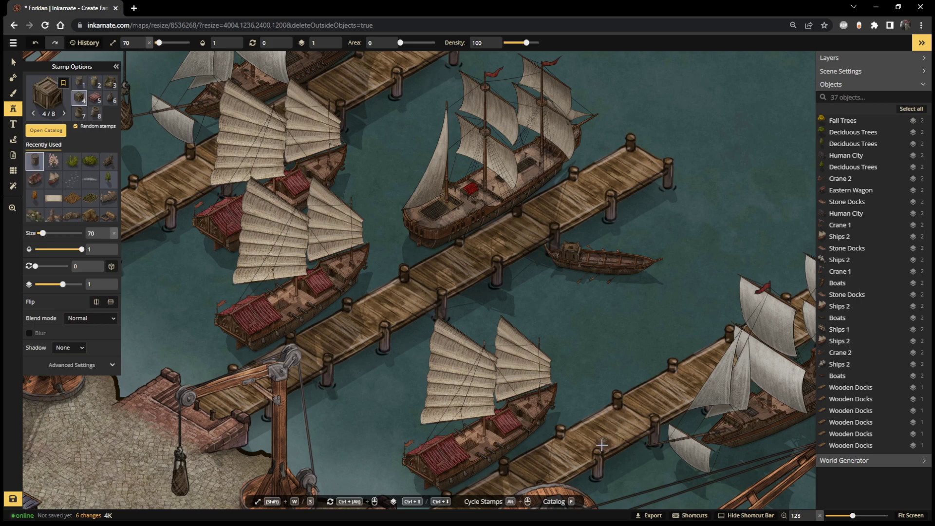
left_click(604, 418)
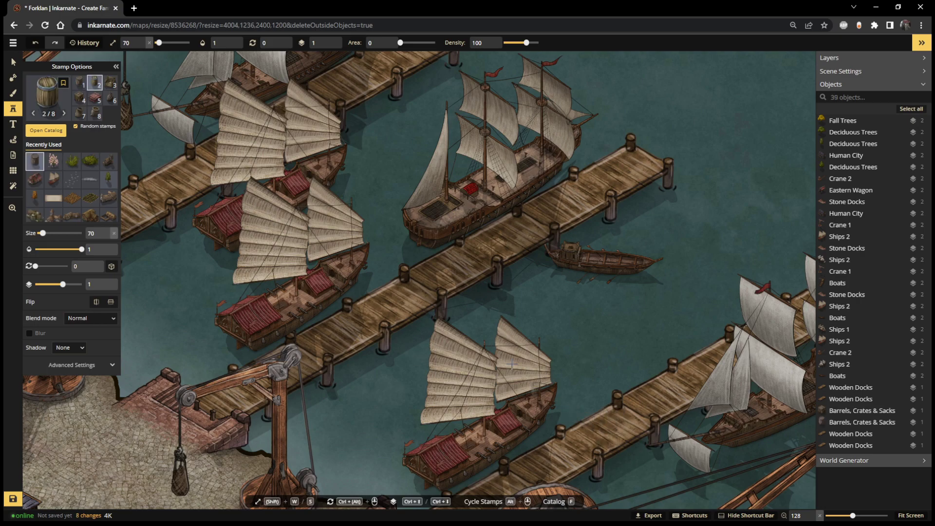
- Set the stamp layer to 5 and scatter nine random Barrels, Crates & Sacks stamps along the middle wooden dock beside the moored ships
double_click(332, 40)
left_click(382, 305)
left_click(358, 326)
left_click(398, 294)
left_click(422, 273)
left_click(424, 289)
left_click(362, 299)
left_click(374, 310)
left_click(382, 320)
left_click(413, 303)
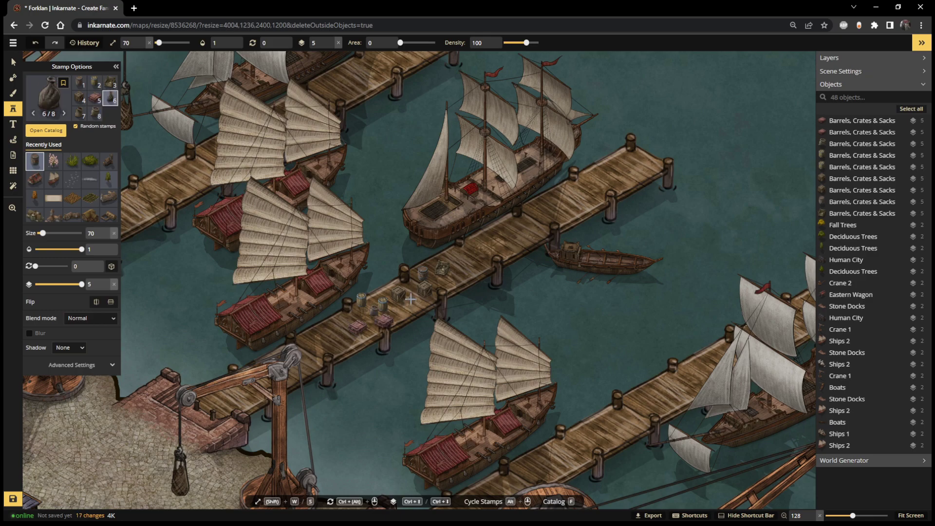
scroll(412, 298, "down", 3)
scroll(517, 201, "down", 2)
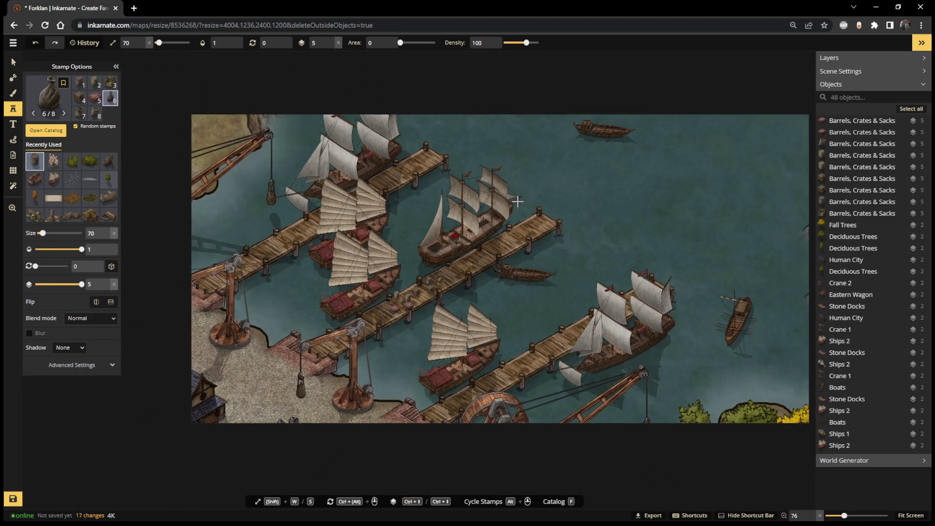
scroll(539, 201, "up", 1)
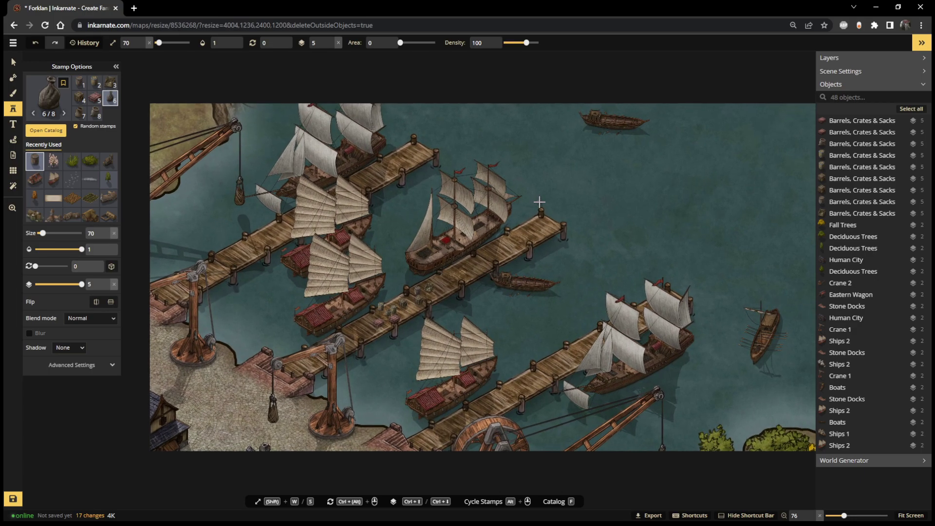